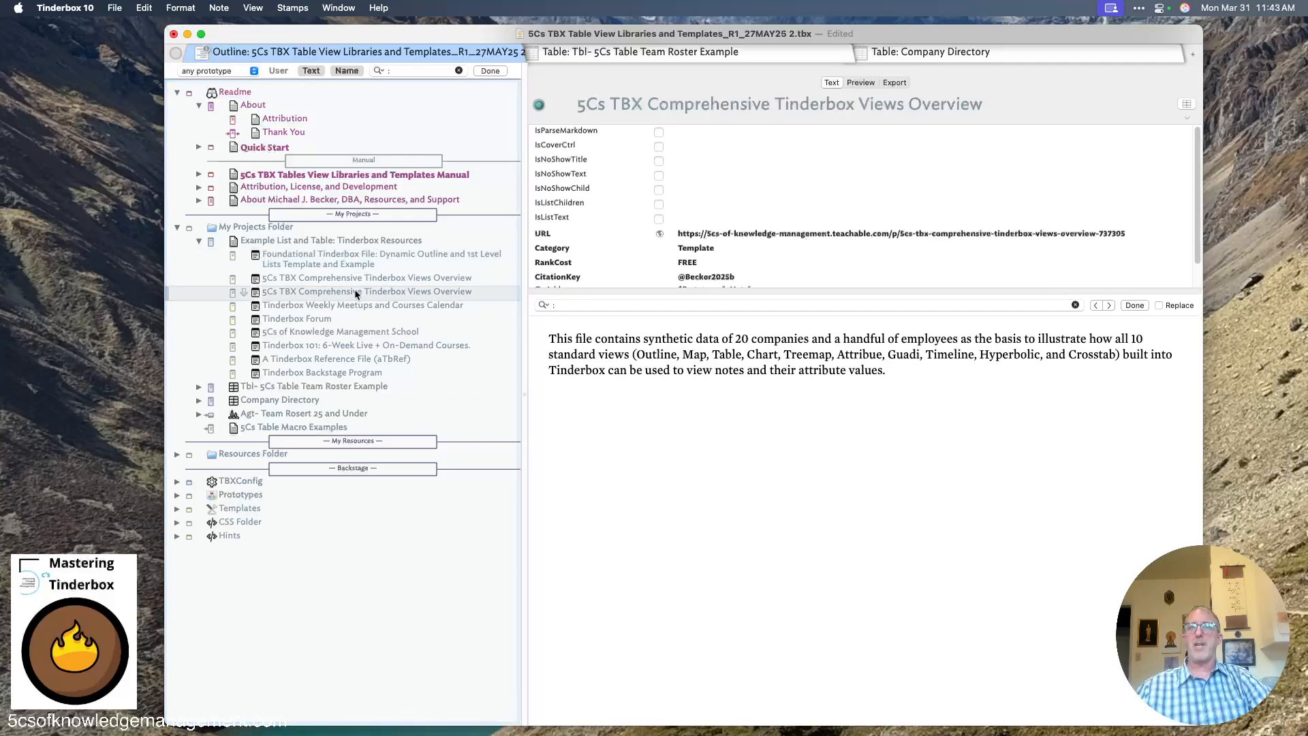
# Turn off IsNoShowTitle, IsNoShowText and IsNoShowChild for the "Example List and Table: Tinderbox Resources" note and review its preview
pyautogui.click(331, 239)
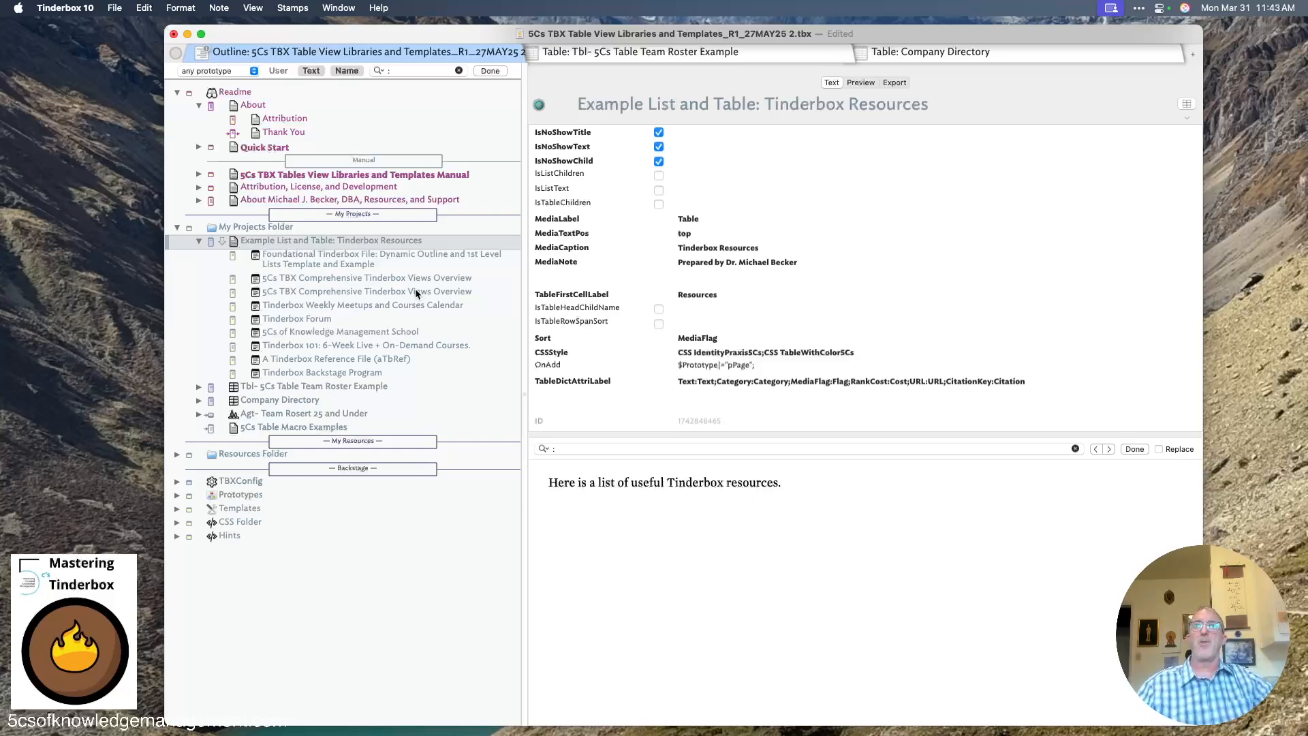
pyautogui.click(658, 131)
pyautogui.click(658, 146)
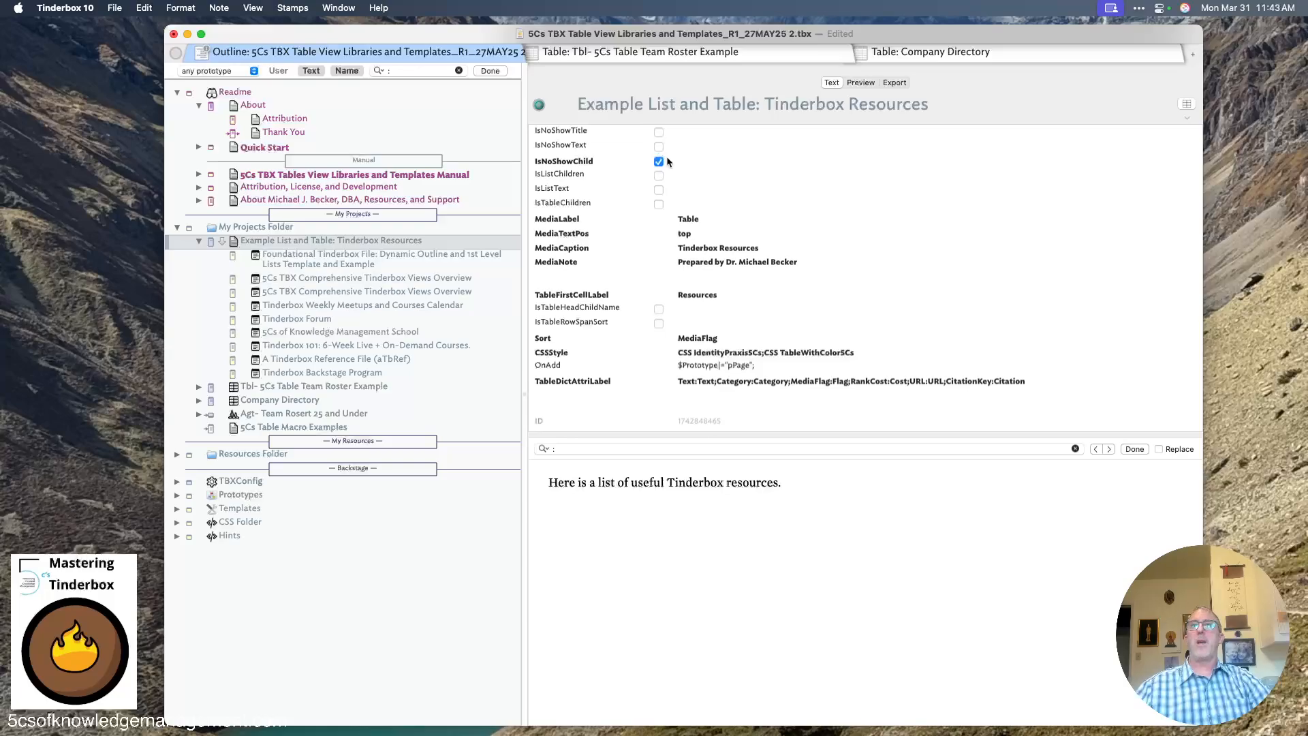
pyautogui.click(658, 162)
pyautogui.click(861, 82)
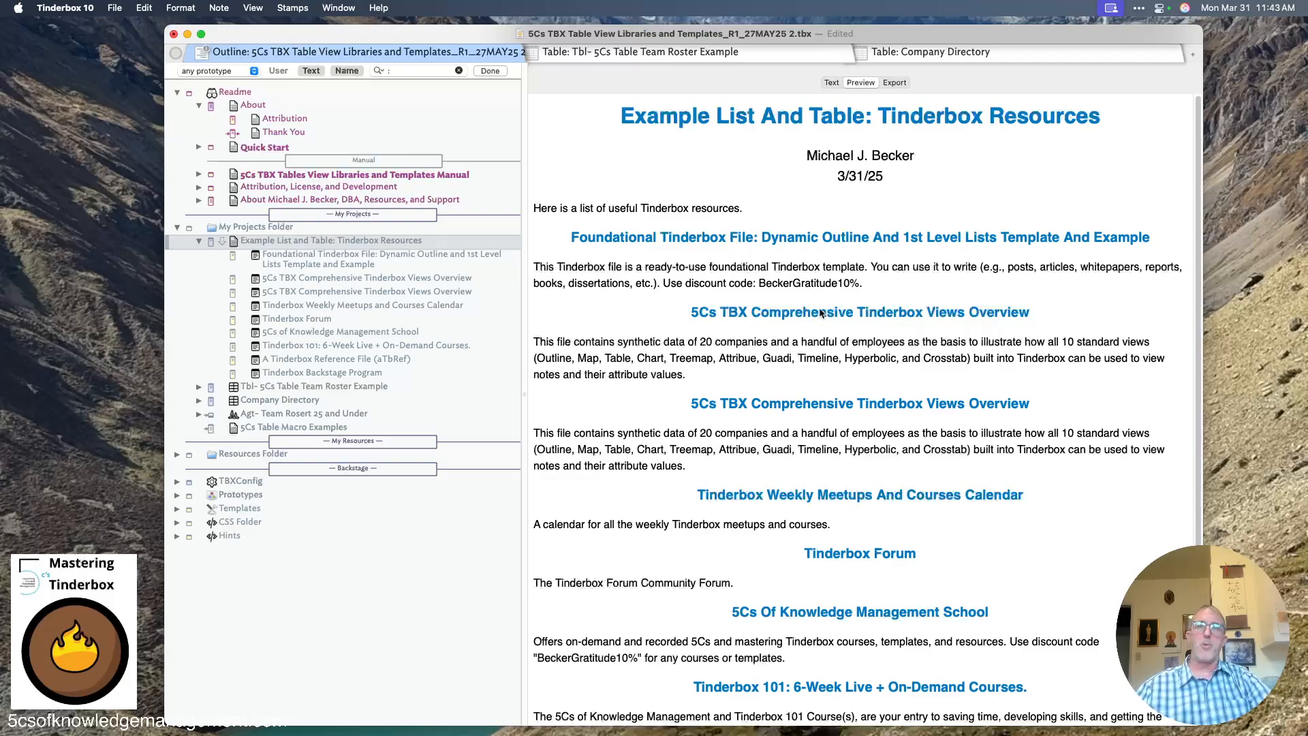
pyautogui.scroll(-3, 838, 312)
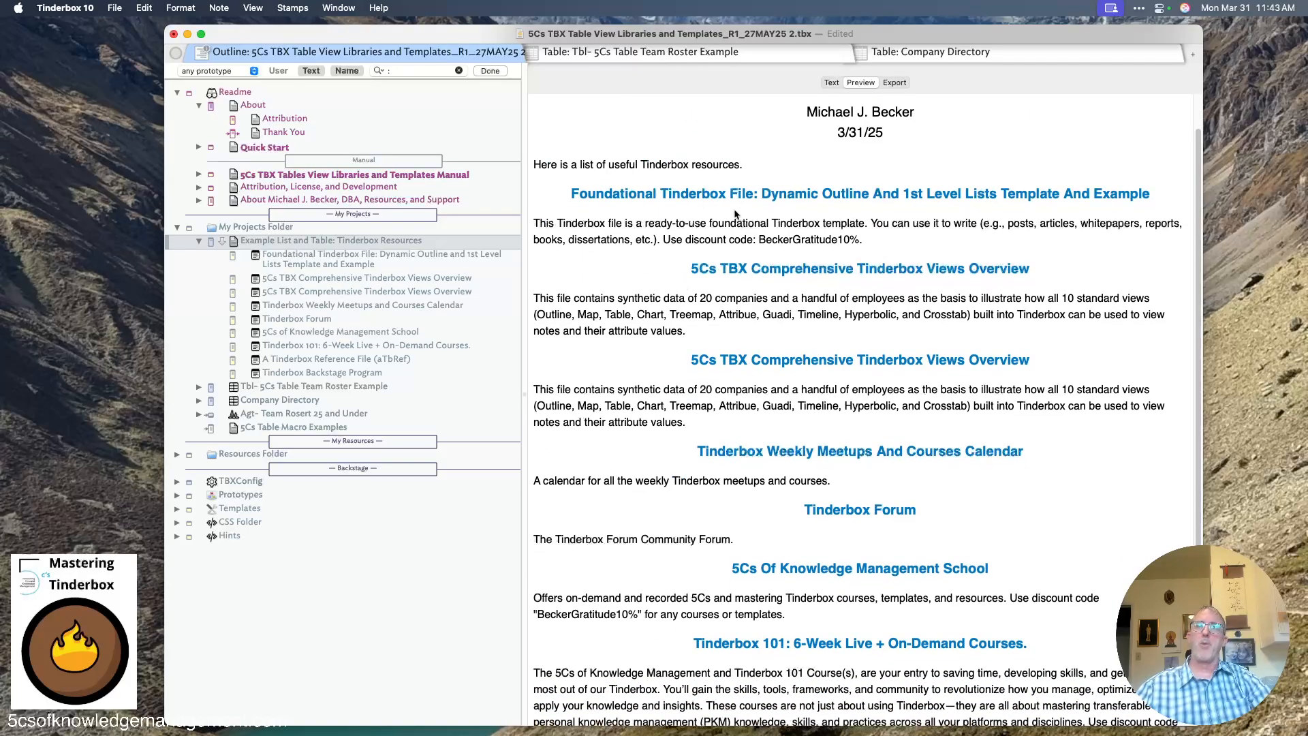
pyautogui.moveTo(694, 194); pyautogui.dragTo(793, 600)
pyautogui.scroll(-10, 826, 654)
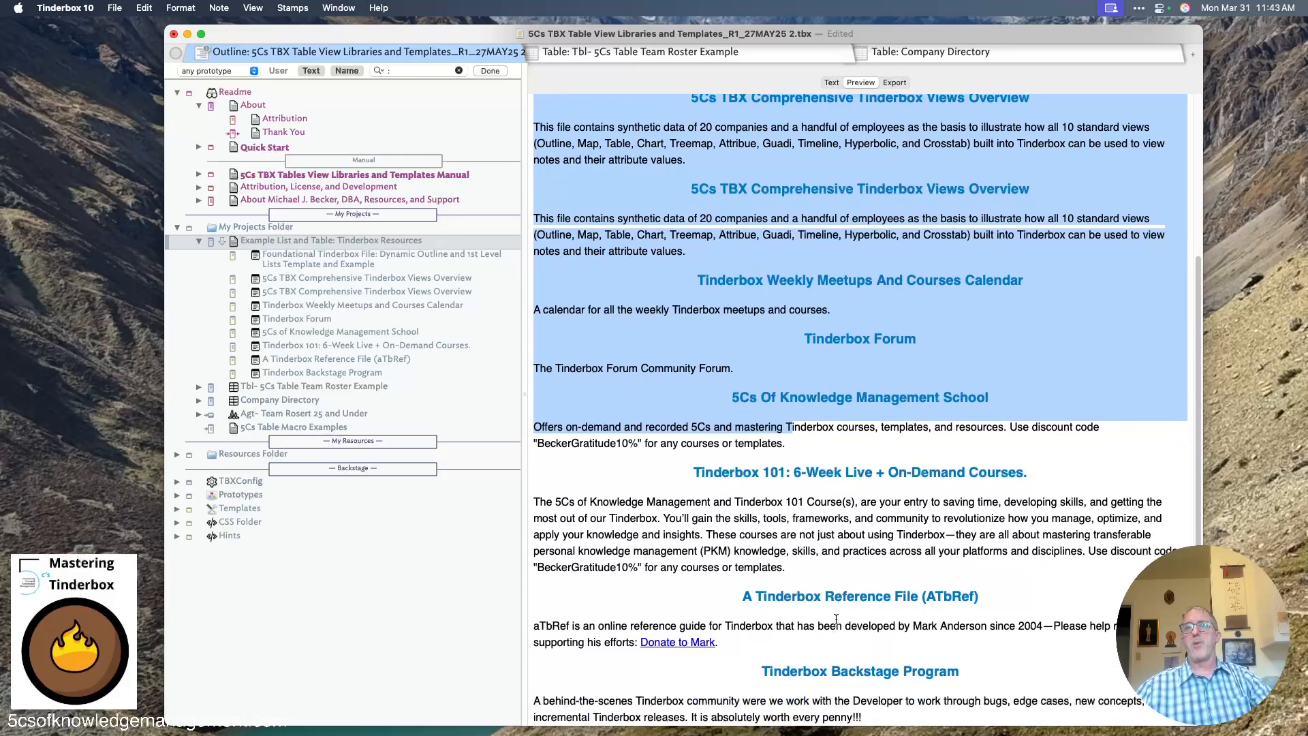
pyautogui.scroll(12, 836, 617)
# Enable IsNoShowTitle, IsNoShowText, IsNoShowChild, IsListChildren and IsListText for the resources note and preview it as a list
pyautogui.click(832, 83)
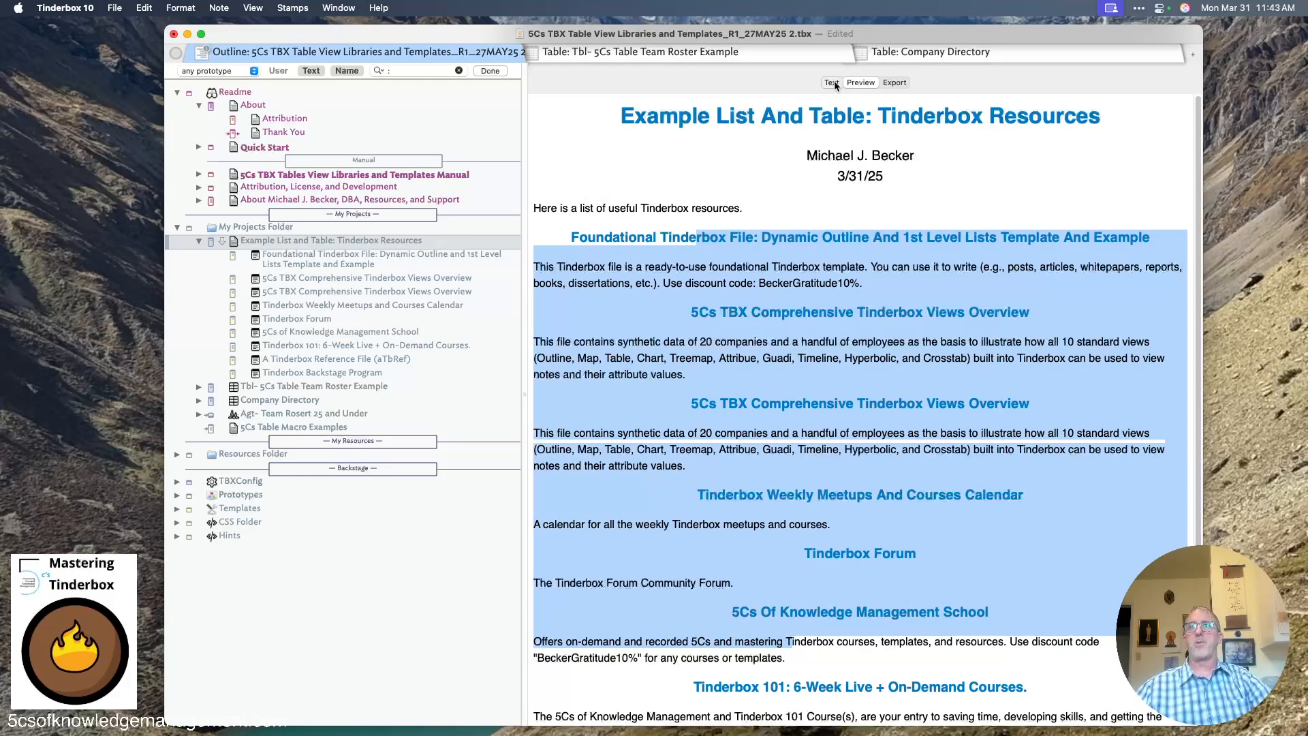
pyautogui.click(658, 133)
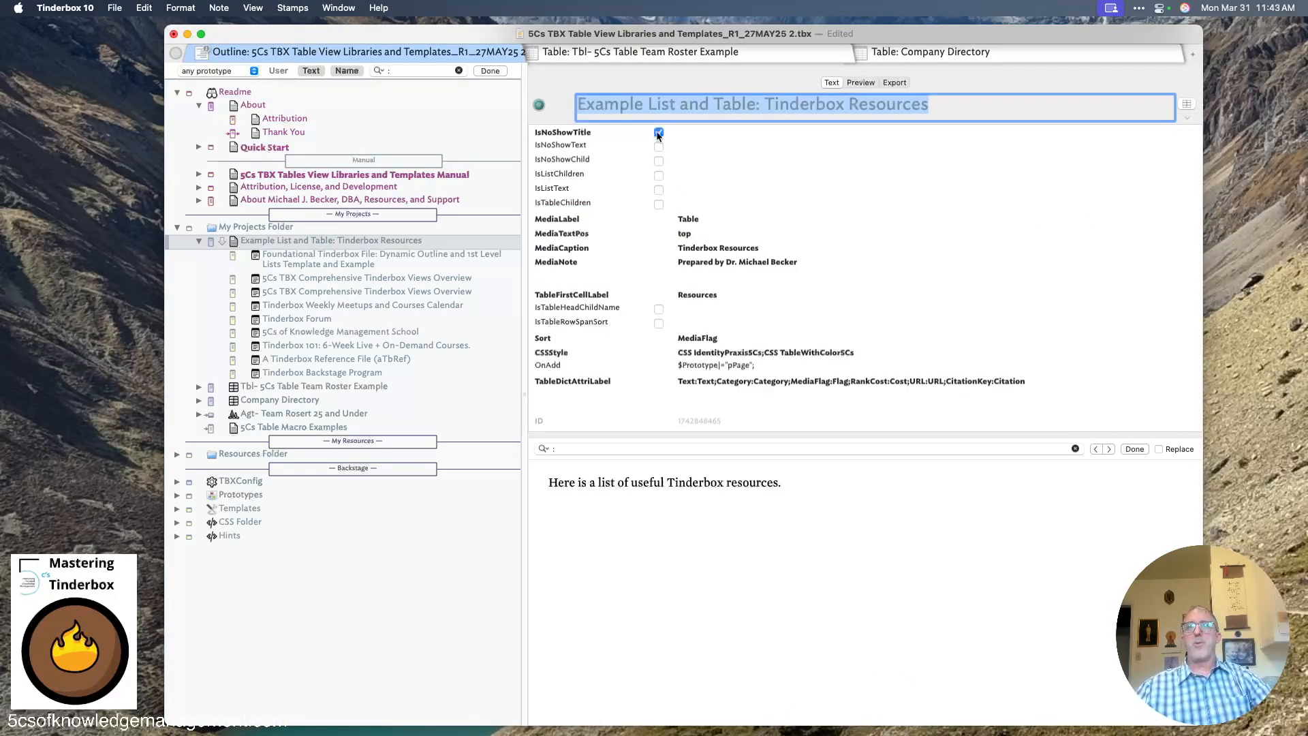
pyautogui.click(658, 146)
pyautogui.click(658, 162)
pyautogui.click(659, 175)
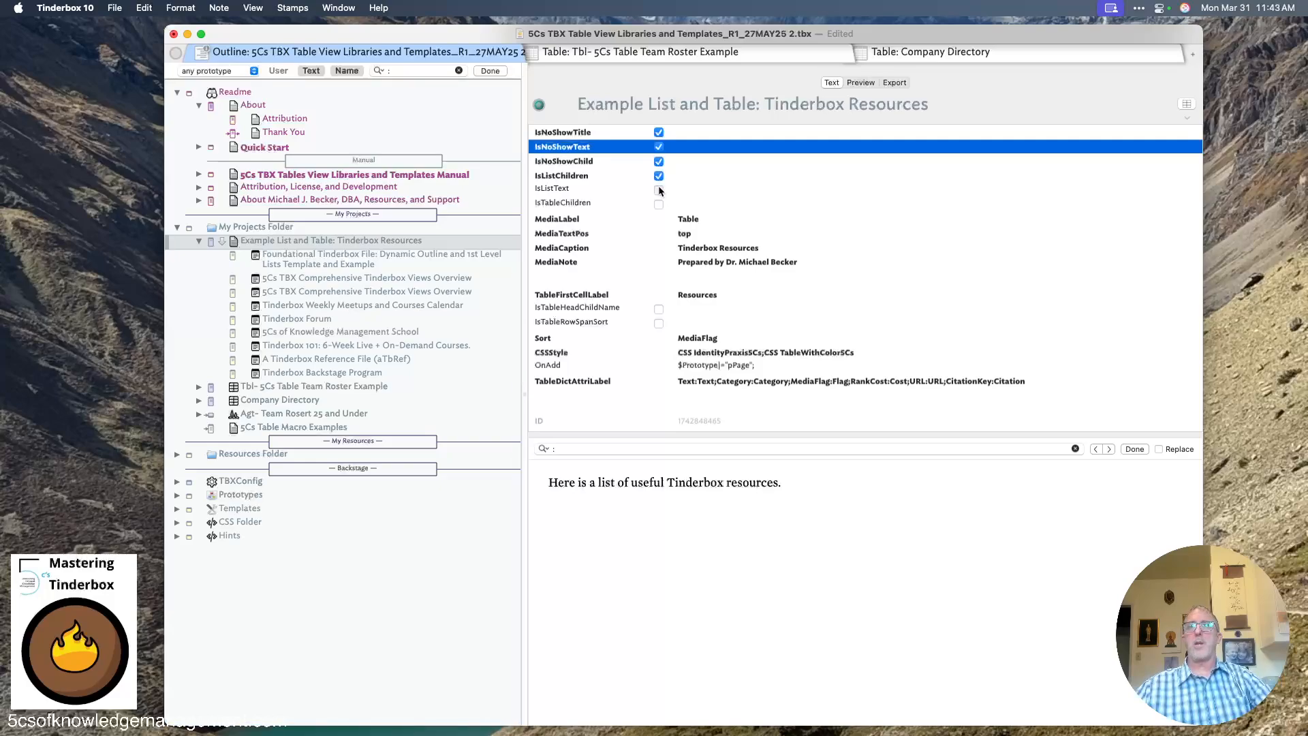
pyautogui.click(658, 190)
pyautogui.click(861, 82)
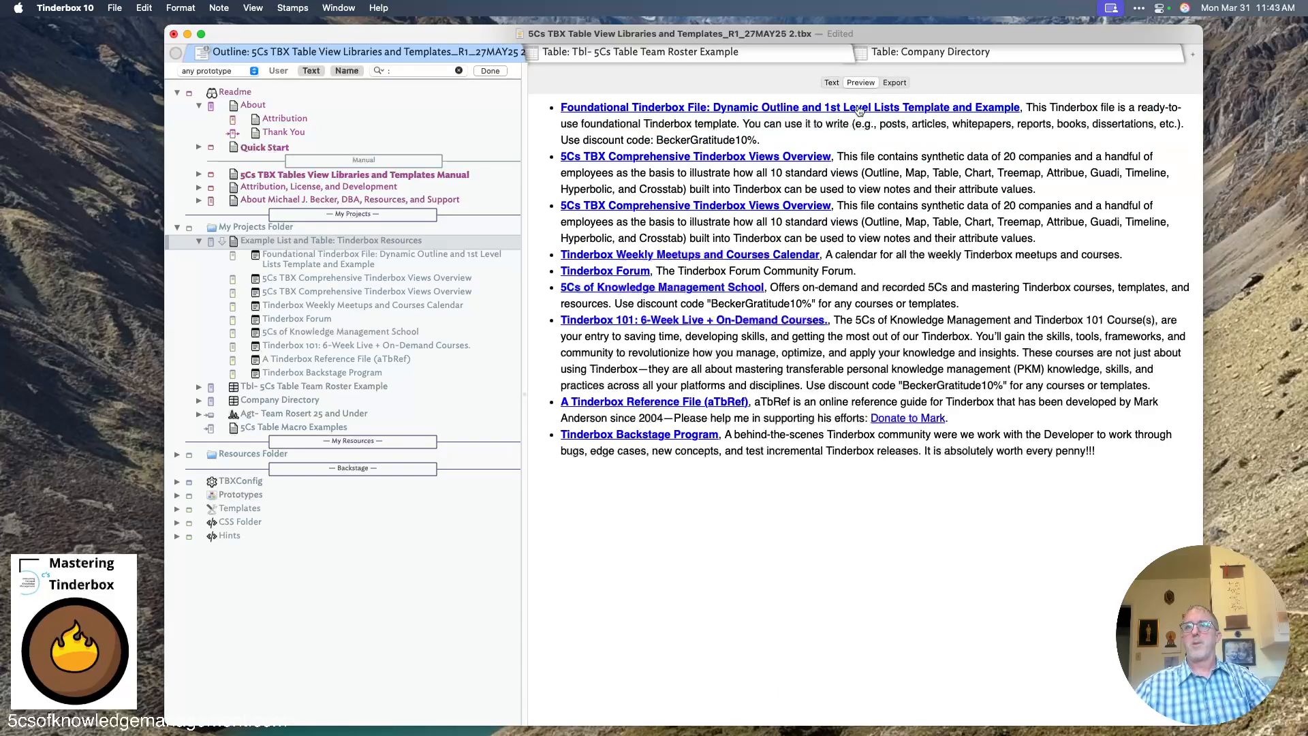
# Disable IsListText and IsListChildren, enable IsTableChildren for the resources note, and review the table preview, including its Flag column
pyautogui.click(832, 82)
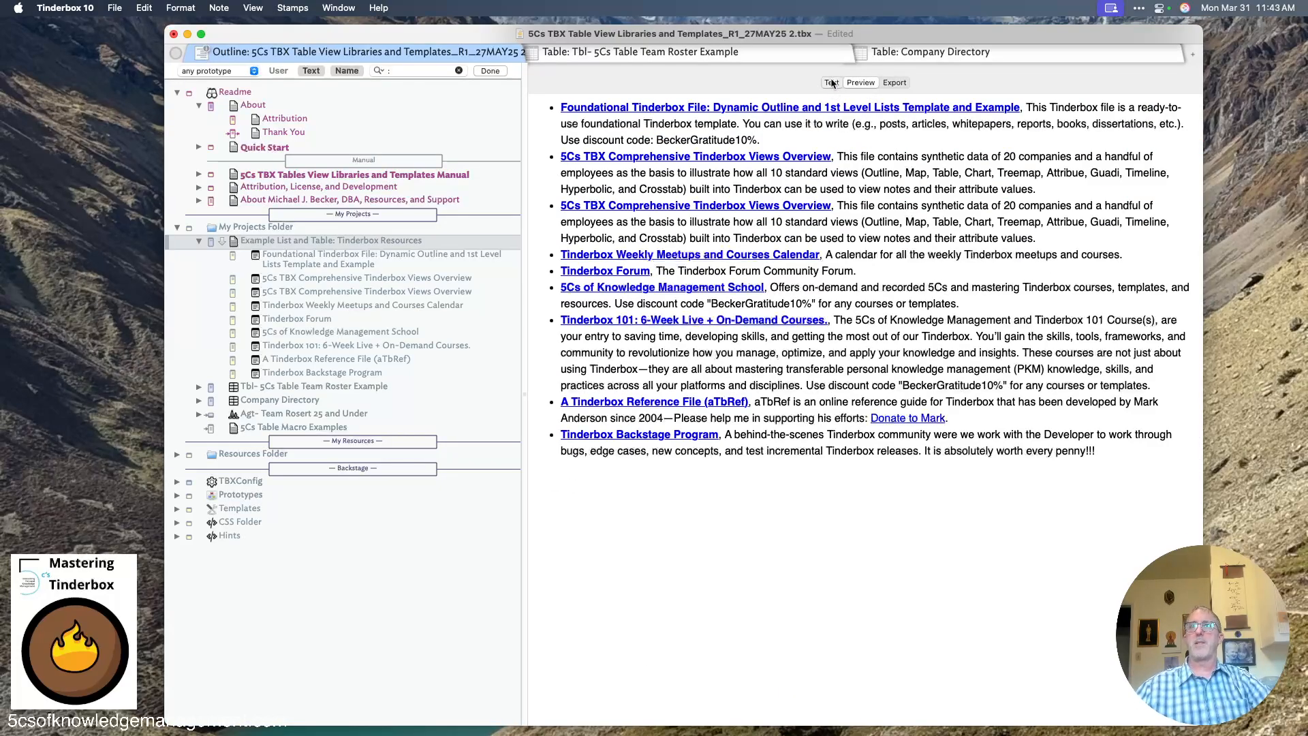
pyautogui.click(658, 190)
pyautogui.click(658, 175)
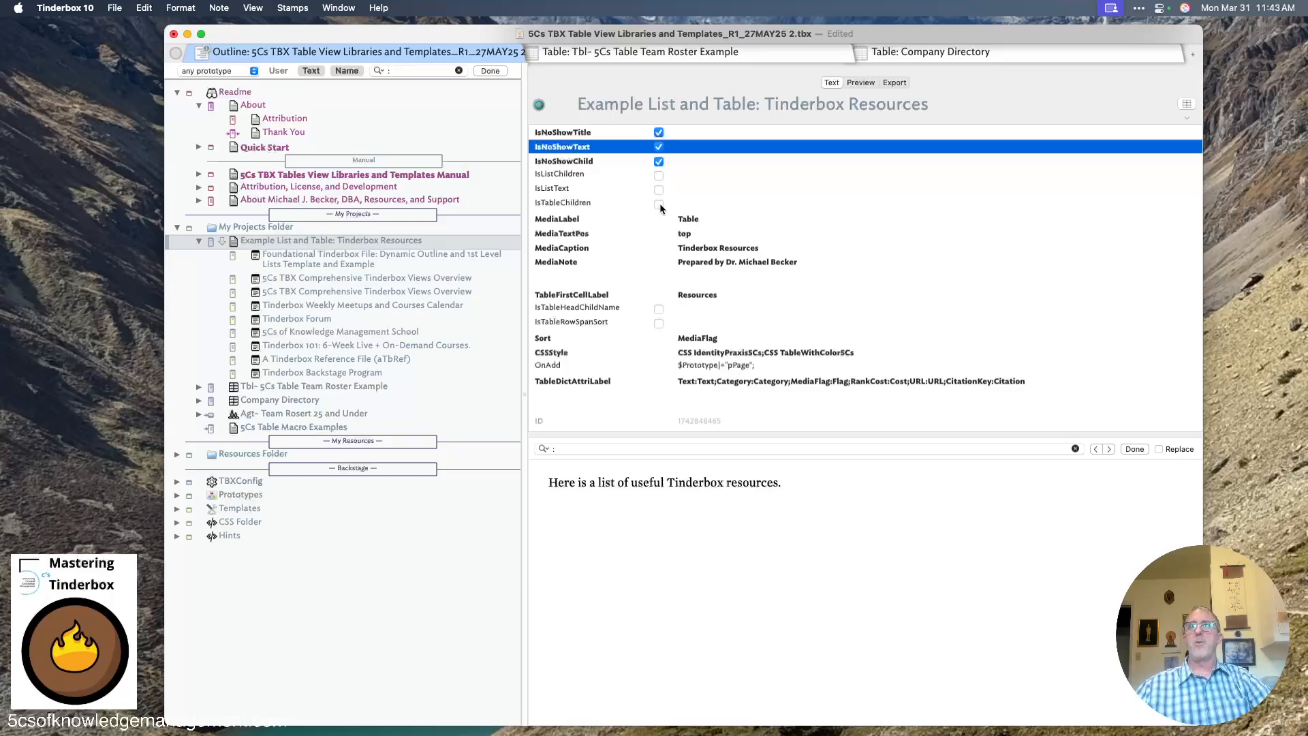
pyautogui.click(658, 204)
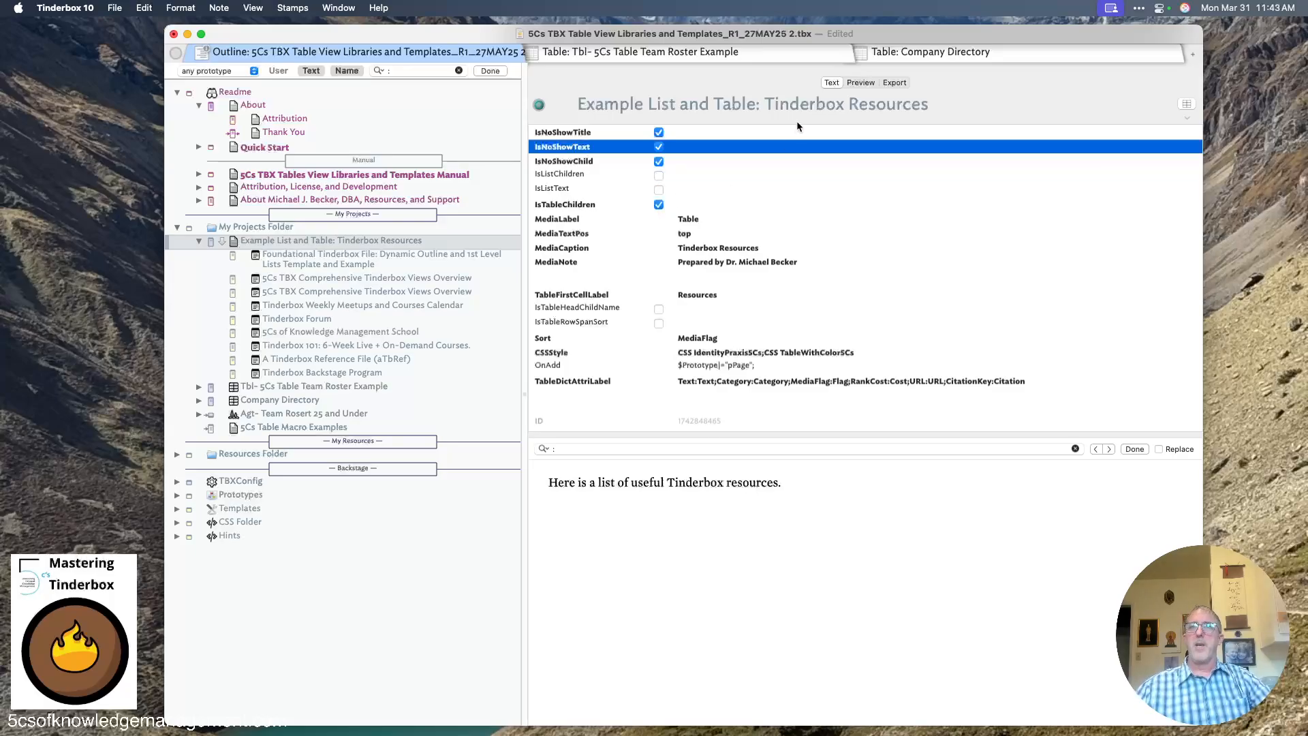
pyautogui.click(860, 82)
pyautogui.scroll(-18, 874, 267)
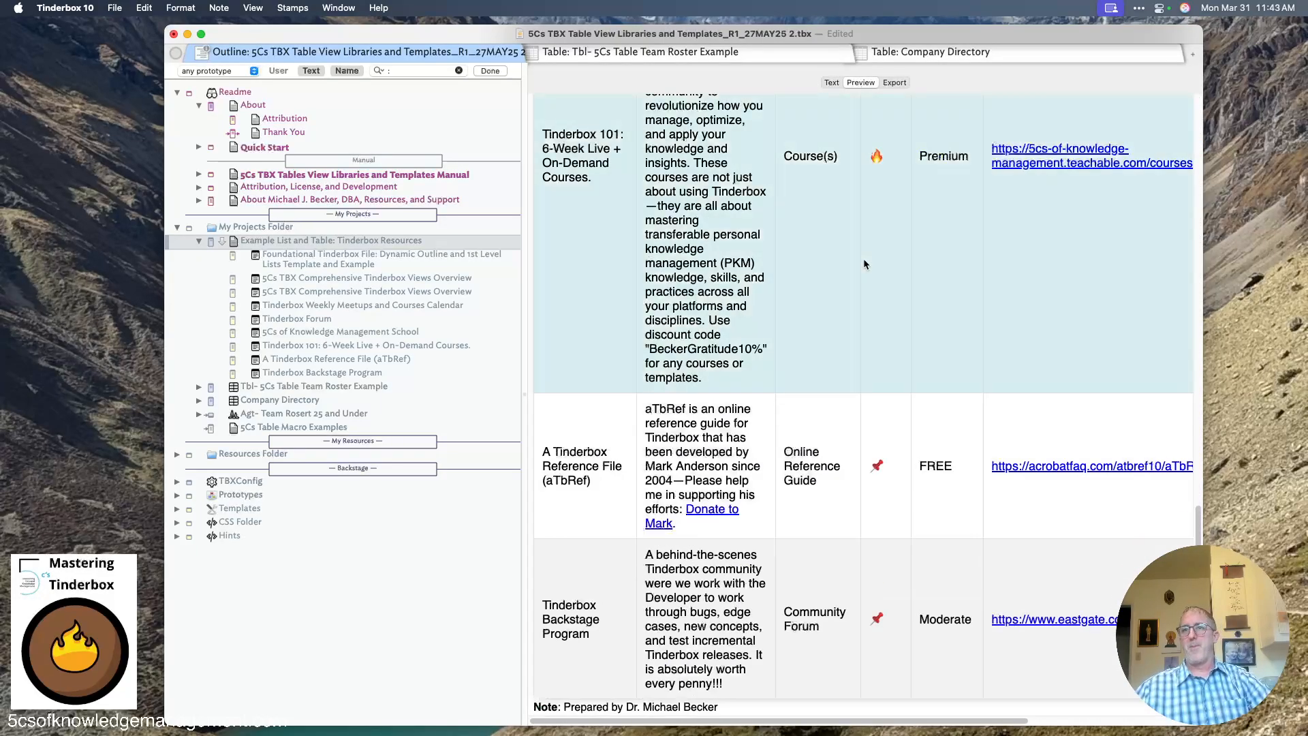
pyautogui.scroll(18, 865, 263)
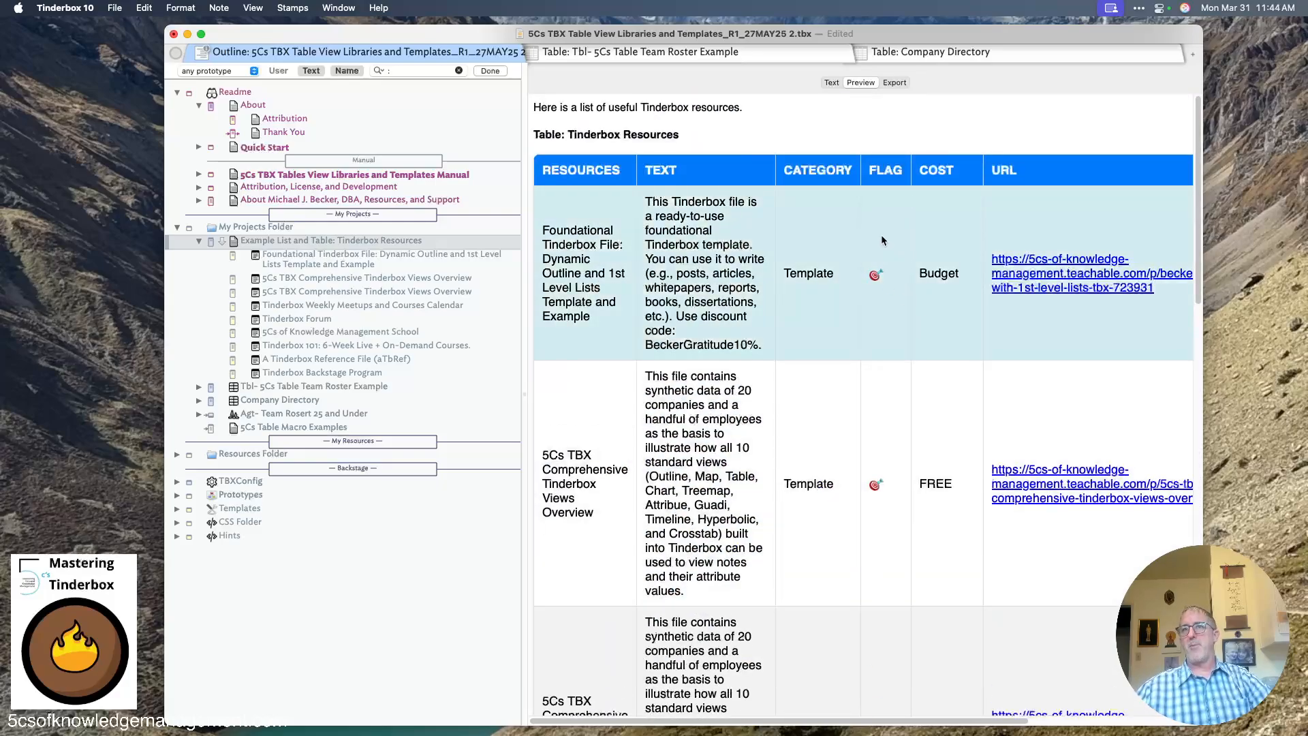
pyautogui.moveTo(867, 274); pyautogui.dragTo(885, 278)
pyautogui.scroll(-4, 888, 374)
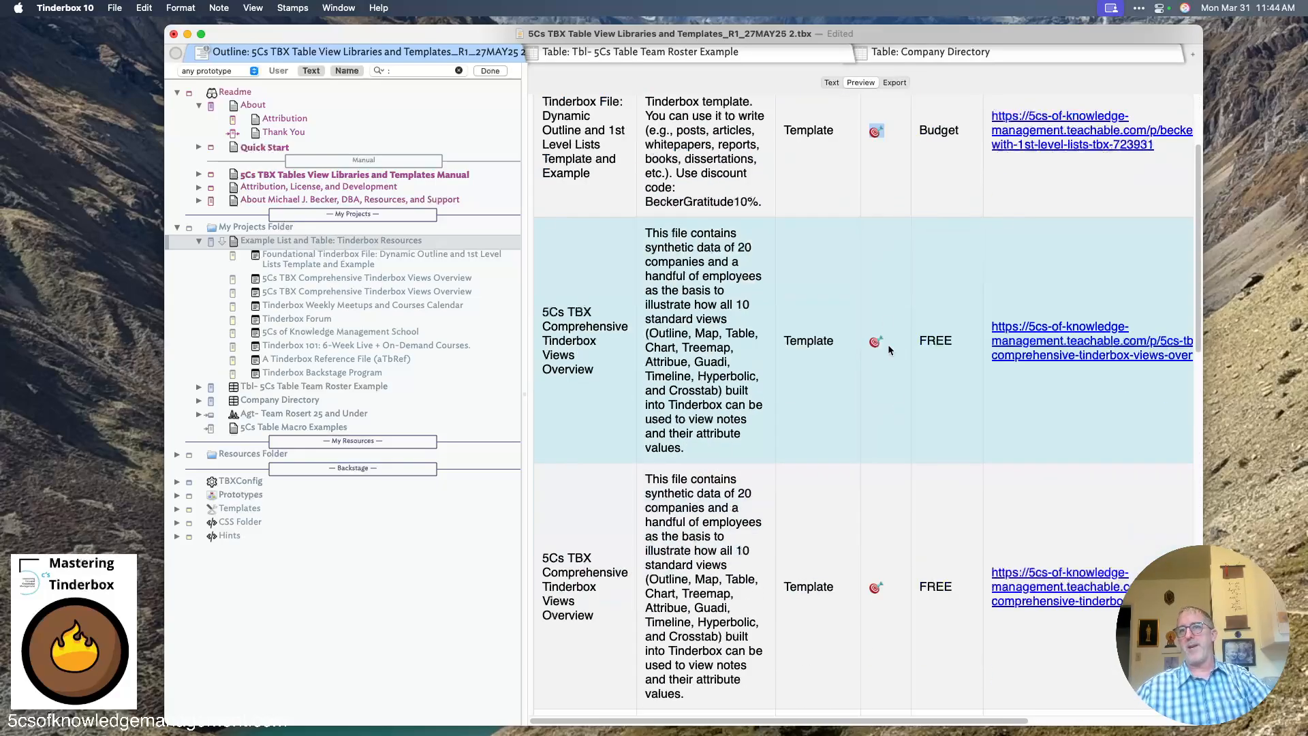
pyautogui.scroll(-10, 896, 542)
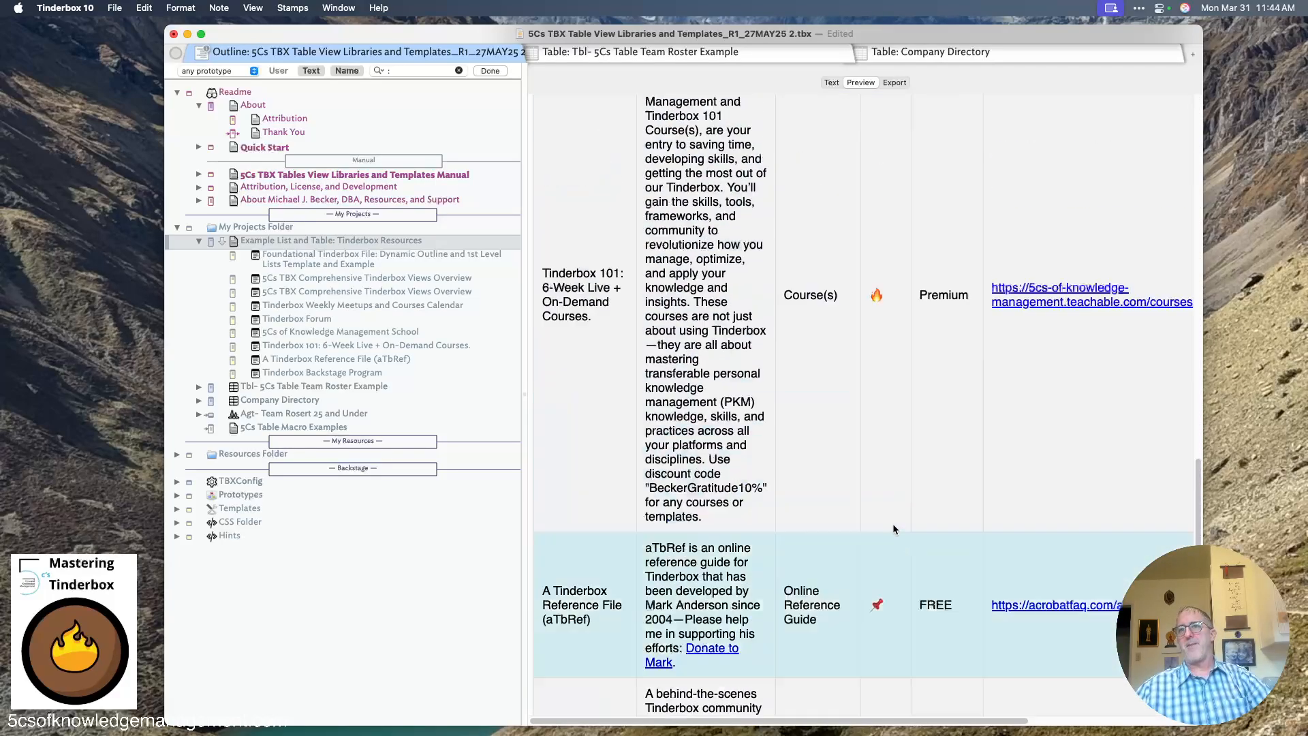
pyautogui.scroll(15, 892, 529)
# Enable IsTableRowSpanSort for the resources note and preview the table grouped by flag
pyautogui.click(832, 82)
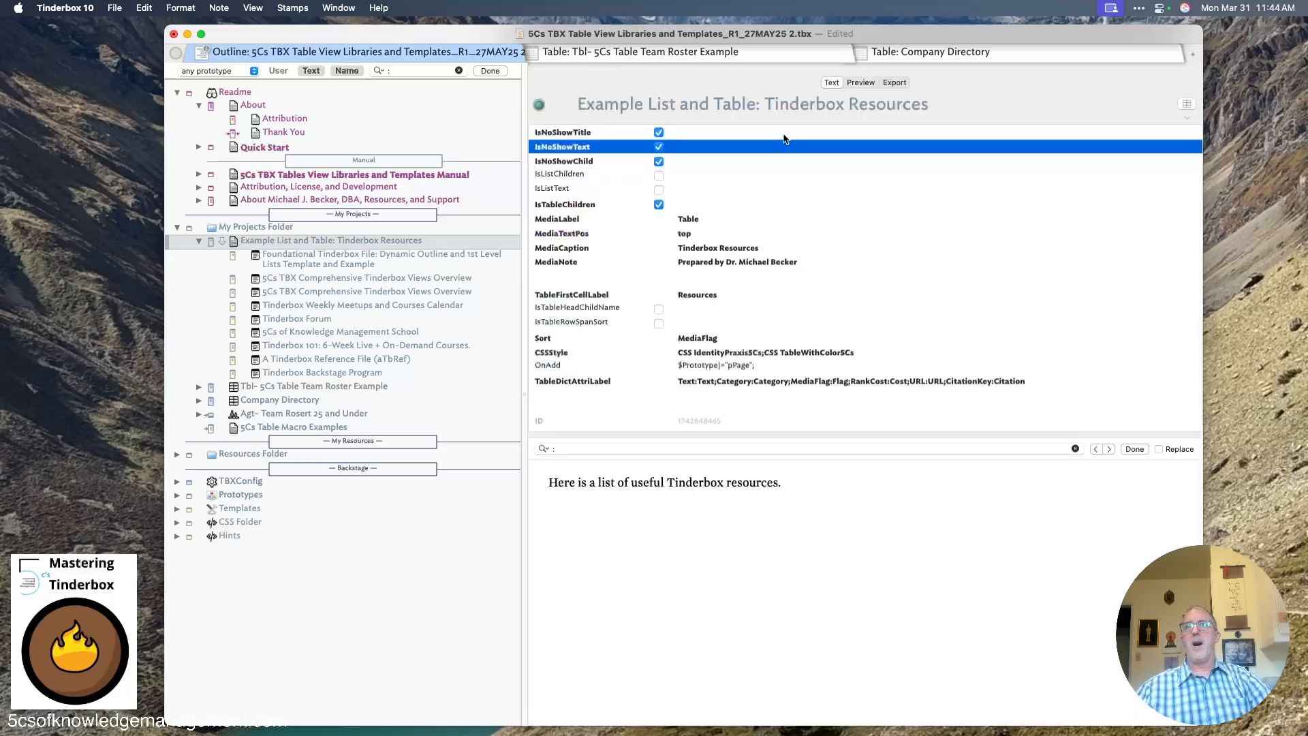
pyautogui.click(659, 324)
pyautogui.click(870, 85)
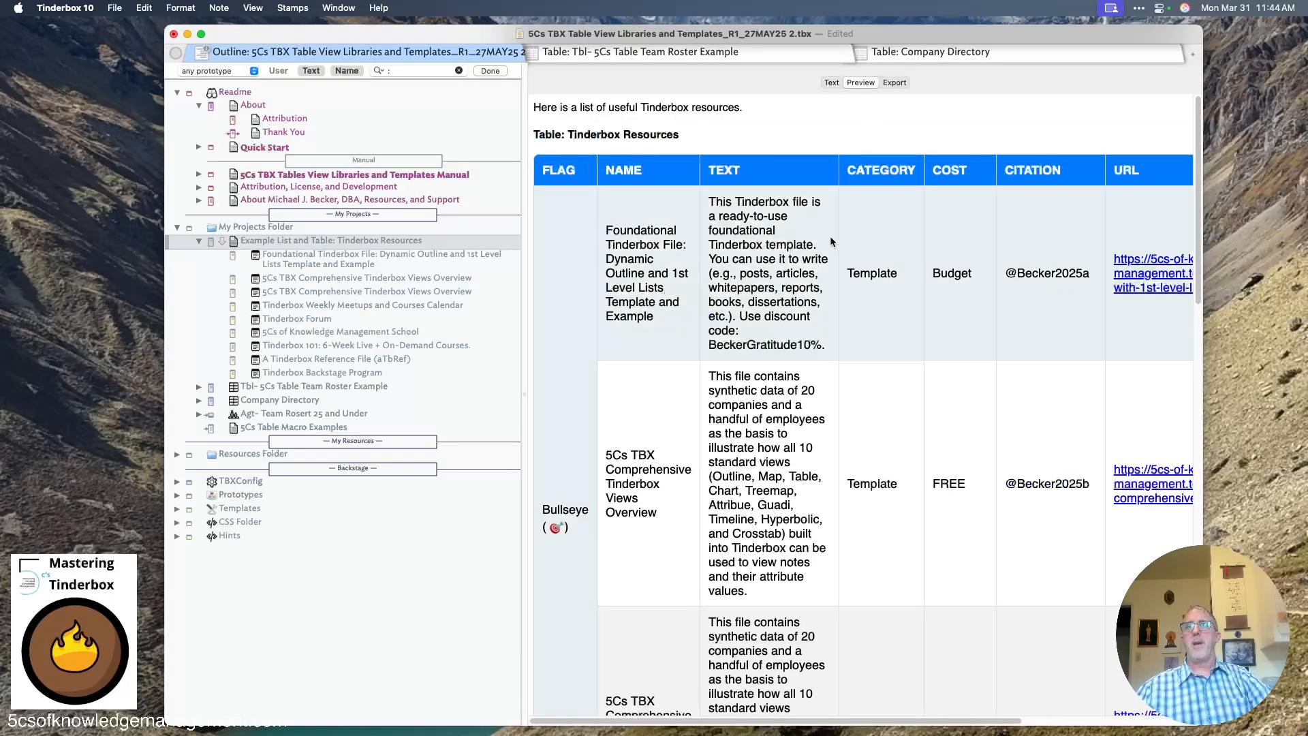
pyautogui.scroll(-15, 587, 646)
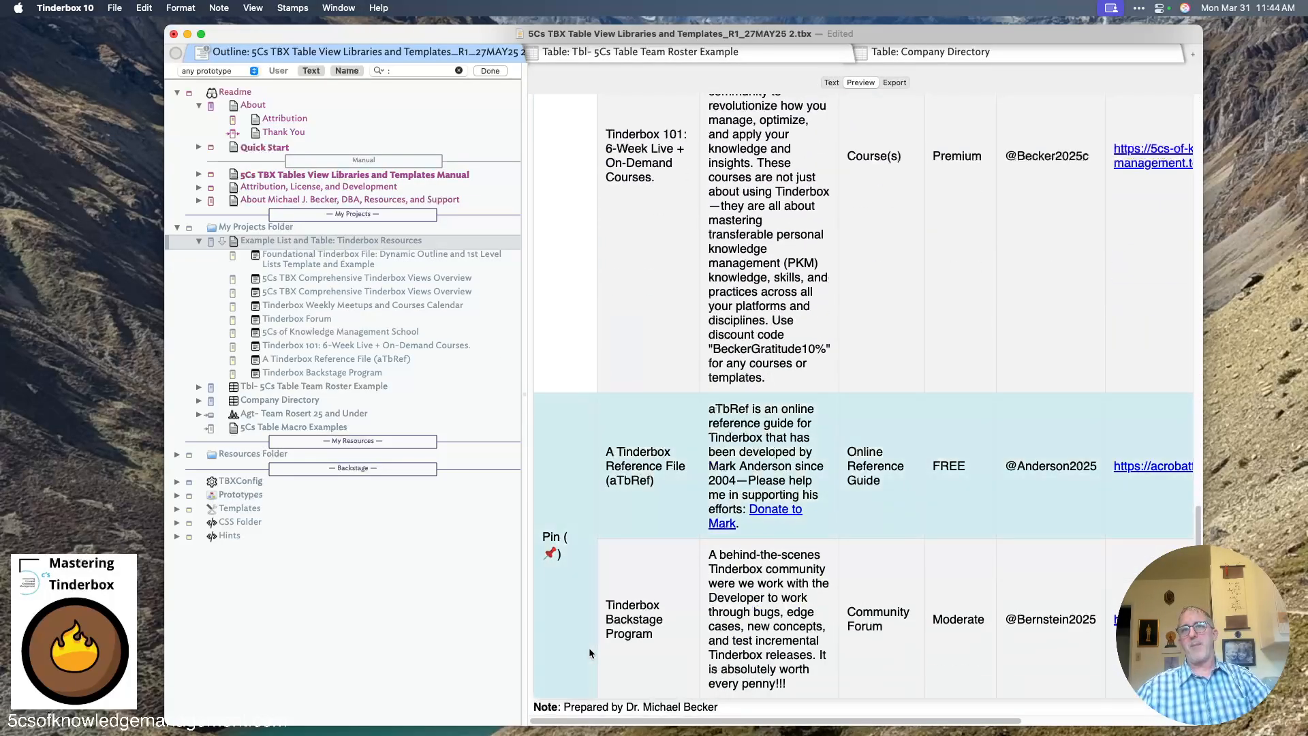
pyautogui.scroll(15, 588, 647)
# Disable IsTableRowSpanSort, enable IsTableHeadChildName for the resources note, and preview the table with child names as column headers
pyautogui.click(832, 82)
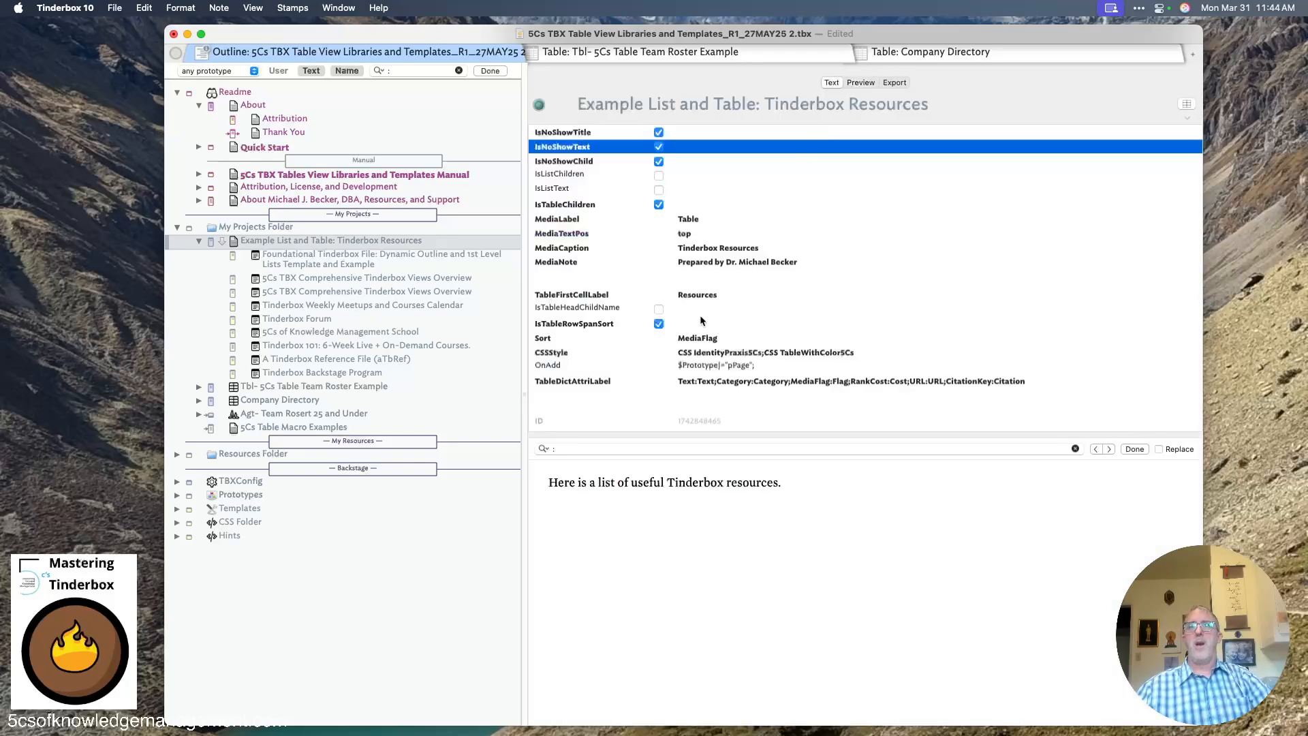
pyautogui.click(659, 323)
pyautogui.click(659, 309)
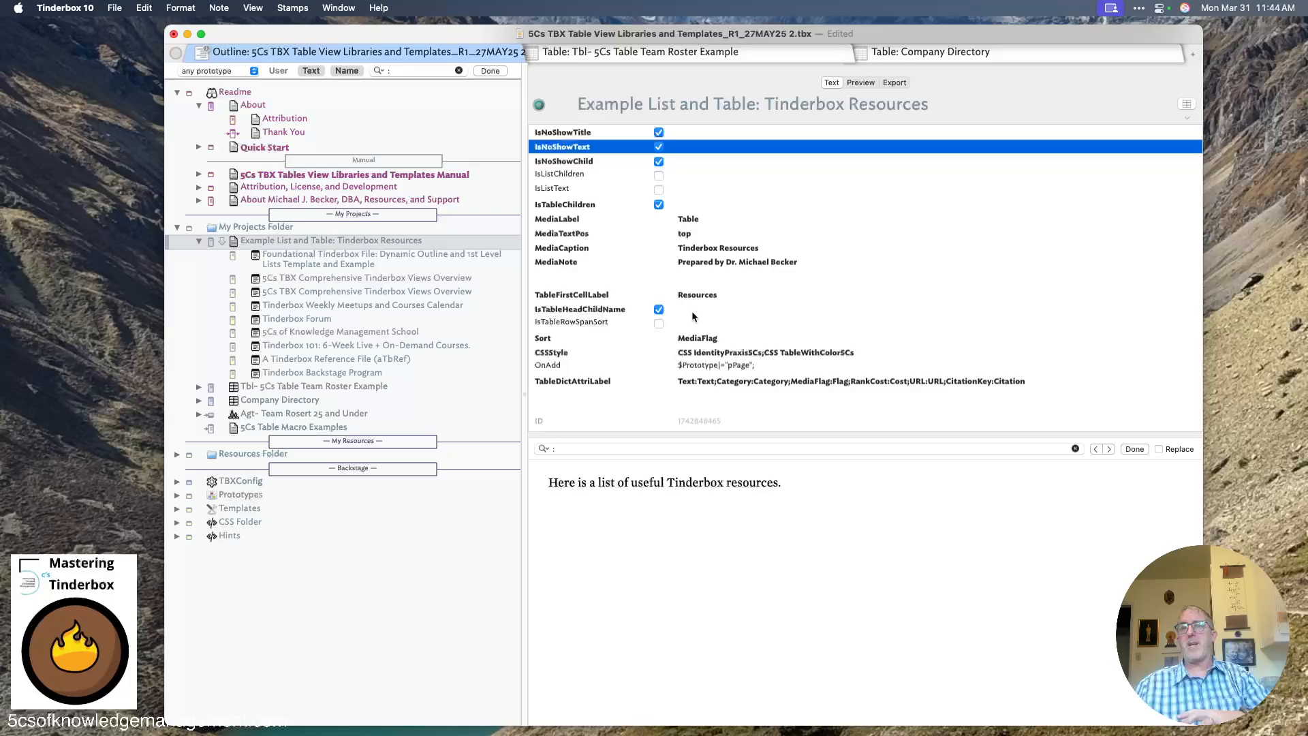
pyautogui.click(859, 83)
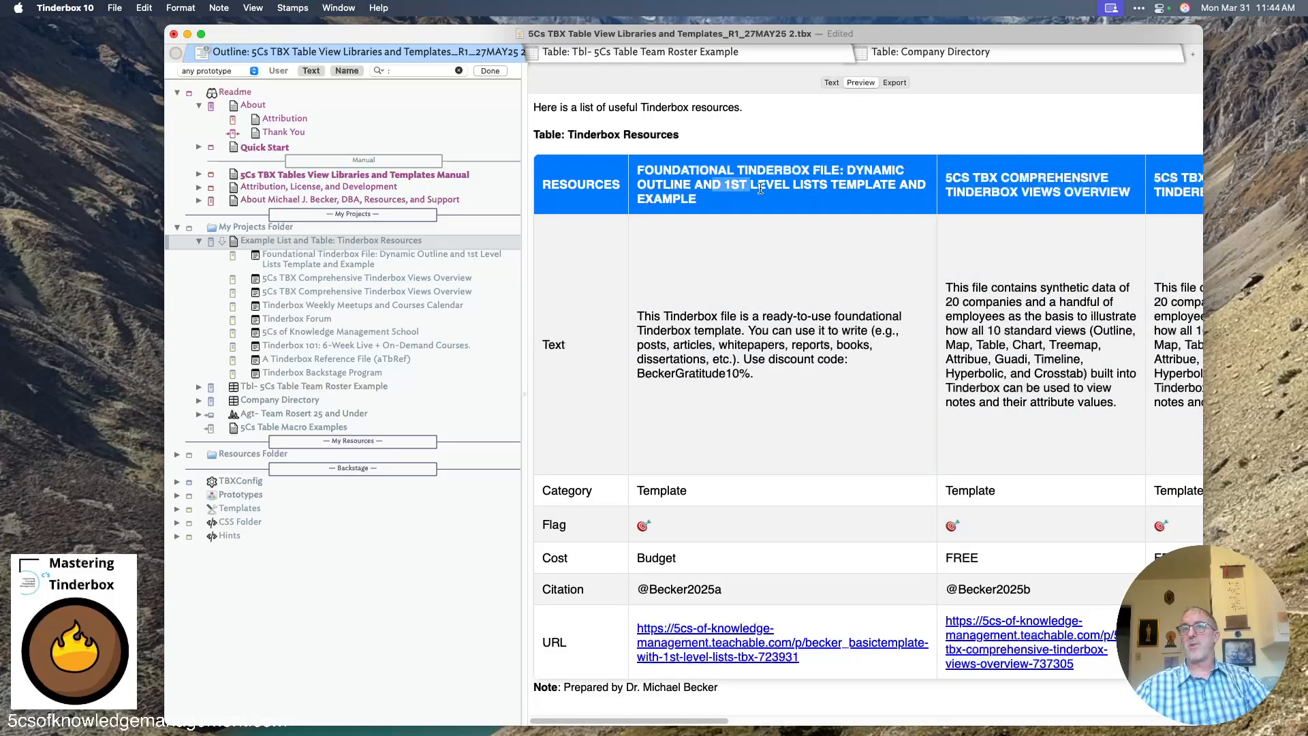
# Examine the column headers, attribute rows and flags of the previewed table, and open the Foundational Tinderbox File's URL
pyautogui.hscroll(5, 934, 256)
pyautogui.hscroll(-5, 934, 251)
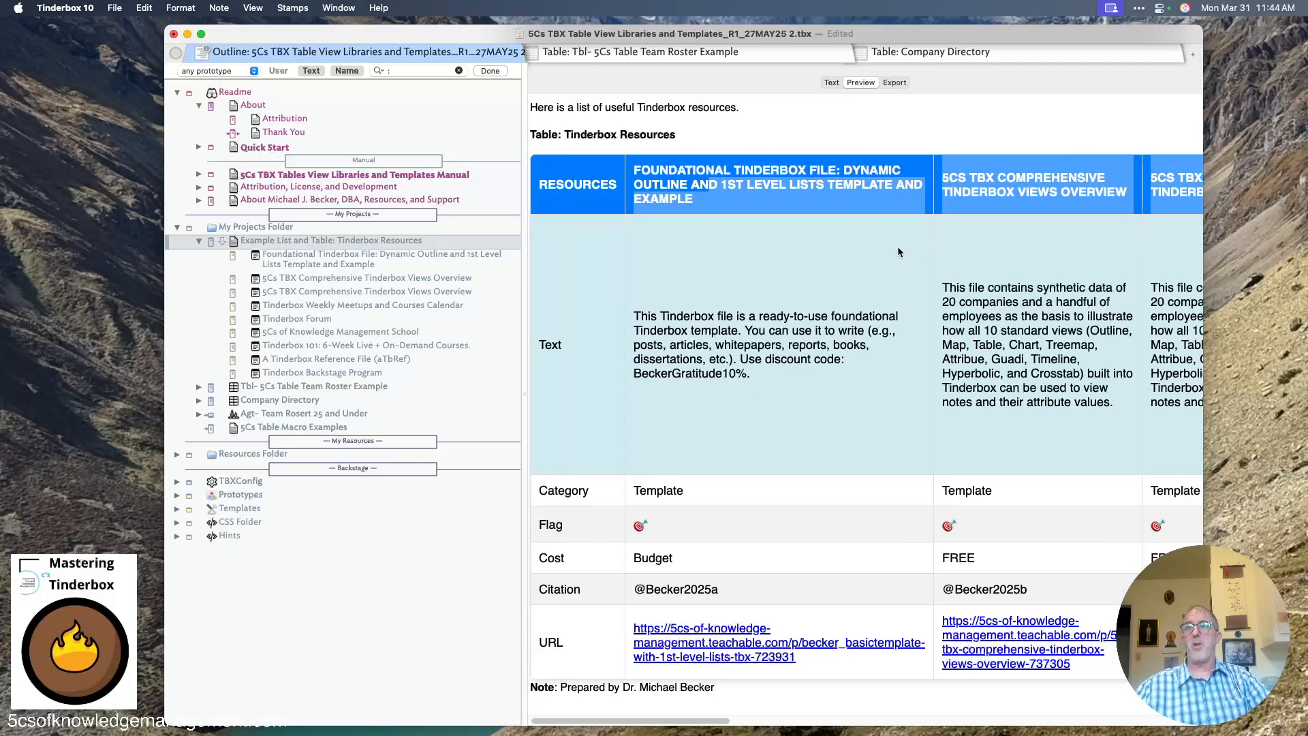
pyautogui.moveTo(545, 344); pyautogui.dragTo(565, 676)
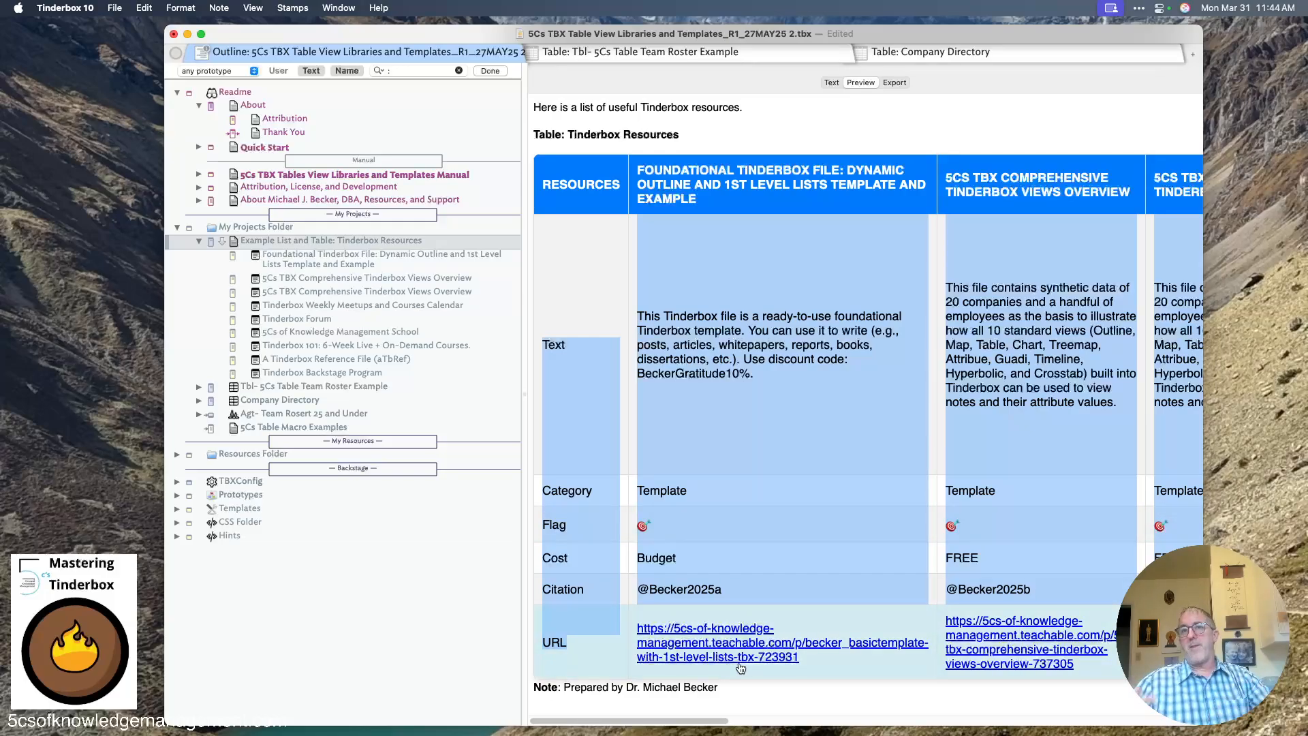
pyautogui.click(657, 528)
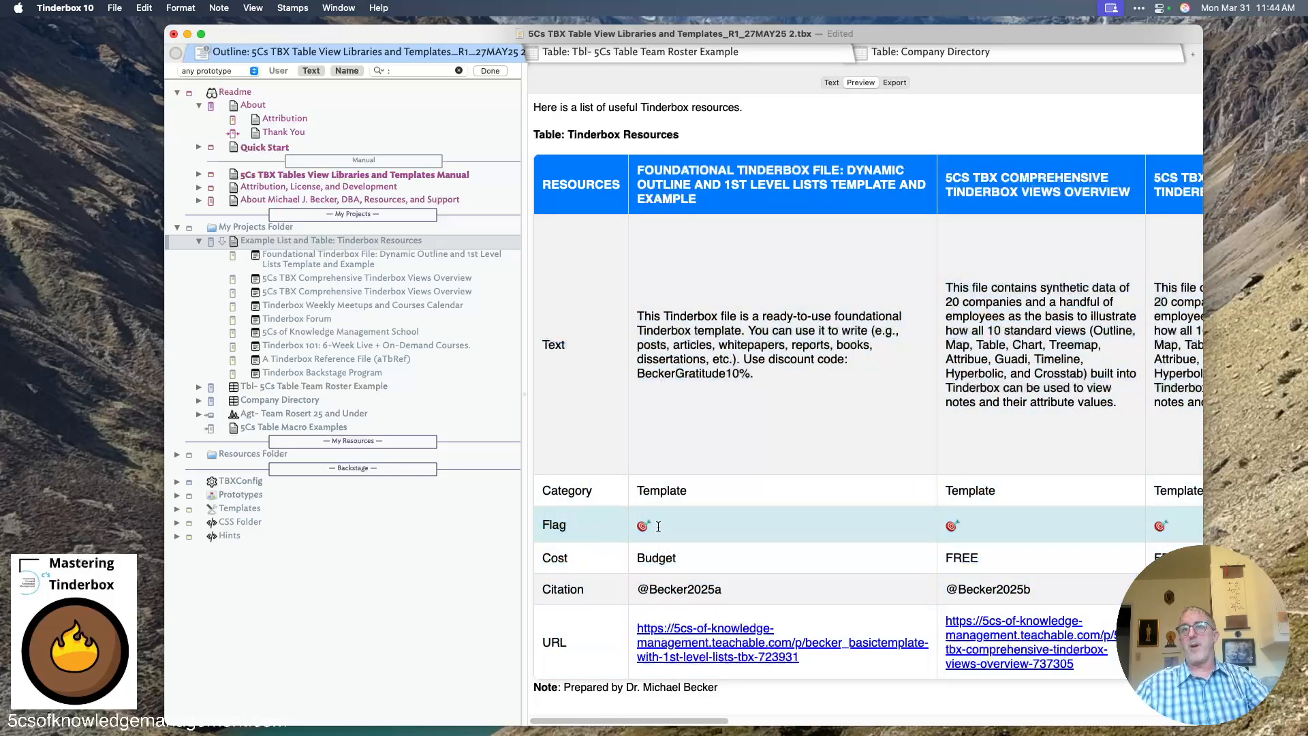
pyautogui.moveTo(658, 529); pyautogui.dragTo(634, 531)
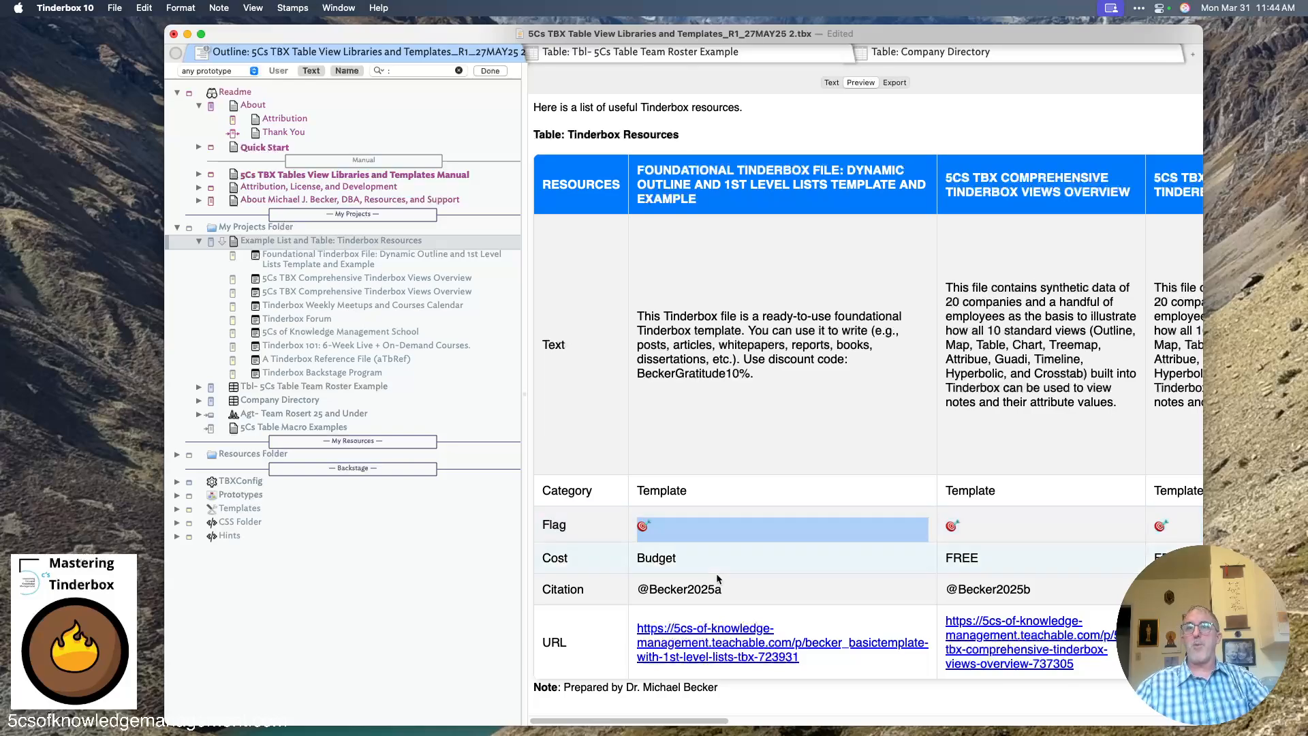
pyautogui.click(681, 650)
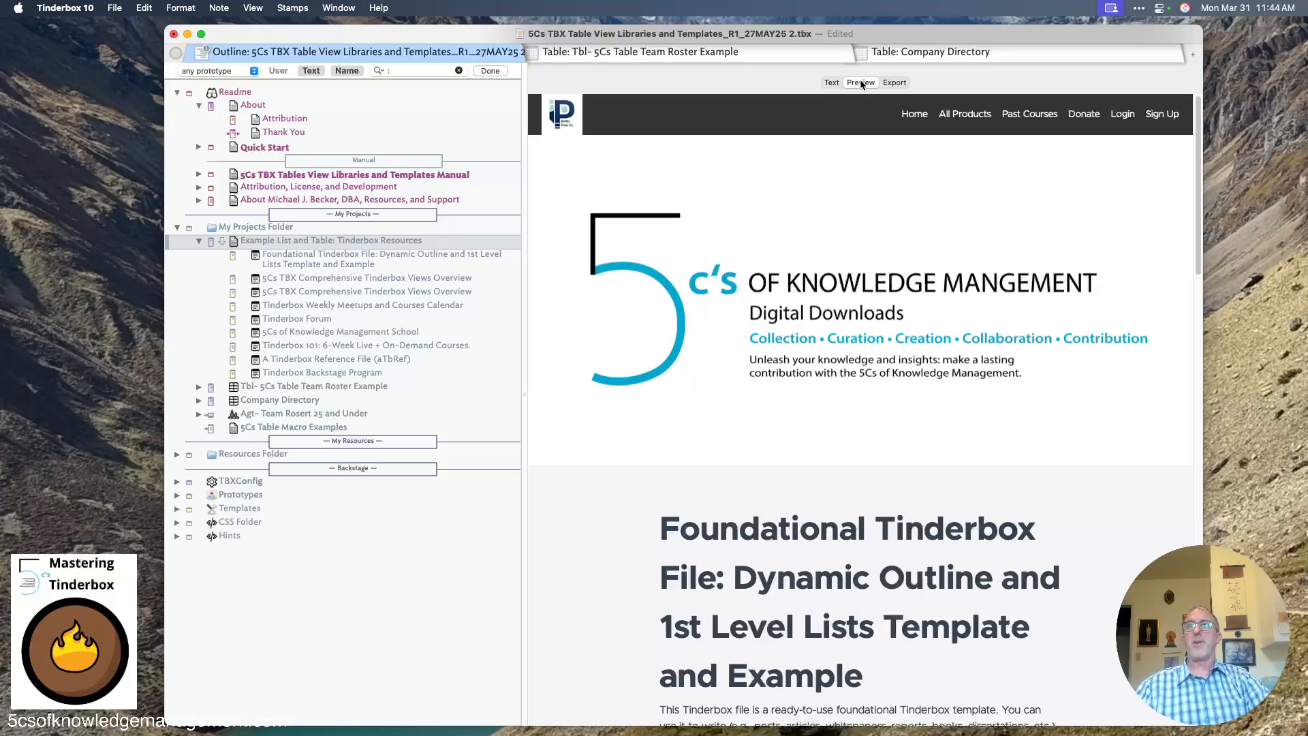
# Return the resources note to its text view, collapse its children, and expand the "Tbl- 5Cs Table Team Roster Example" note
pyautogui.click(832, 82)
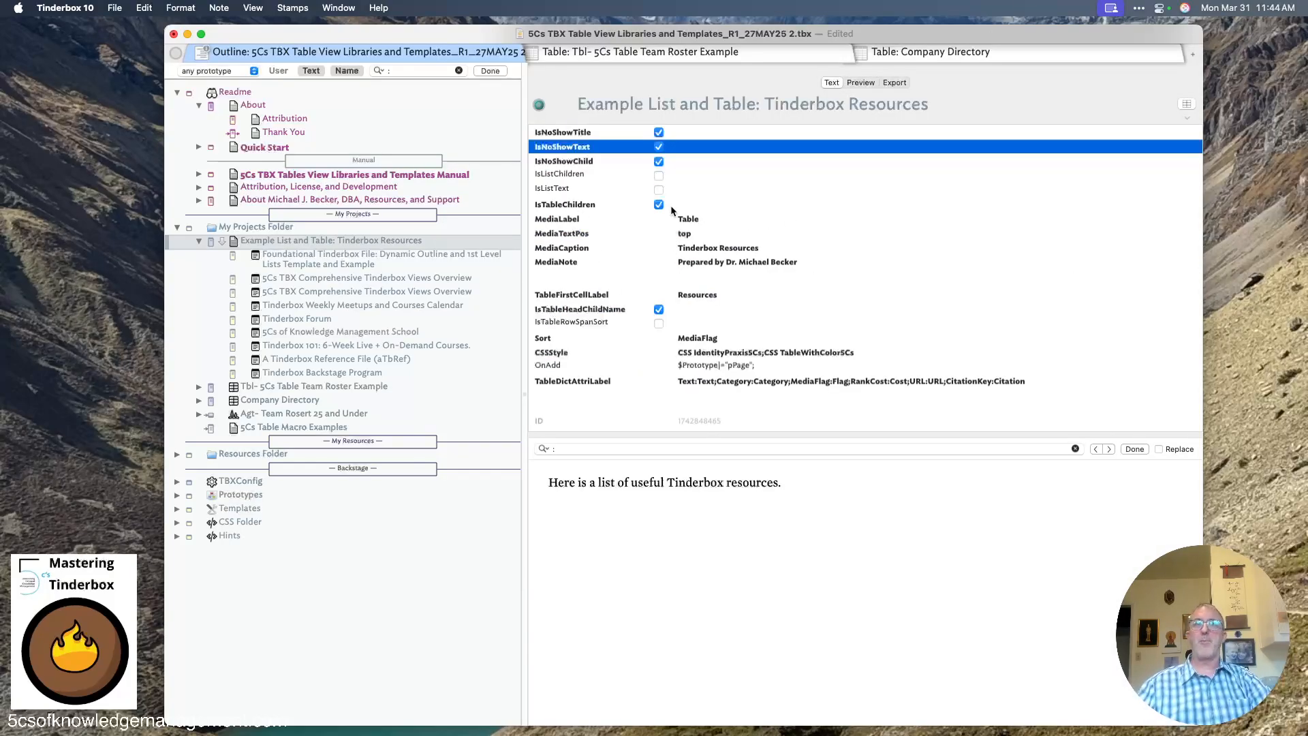
pyautogui.click(199, 241)
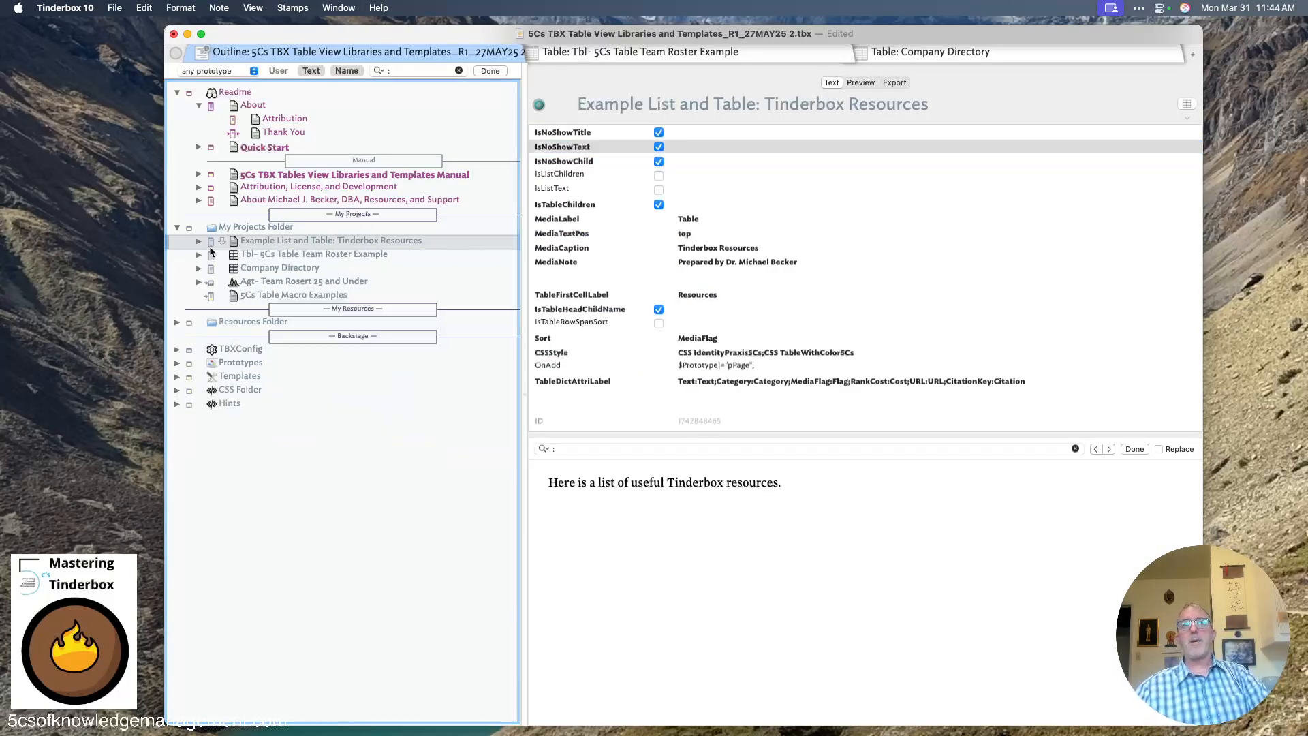
pyautogui.click(256, 258)
pyautogui.click(200, 254)
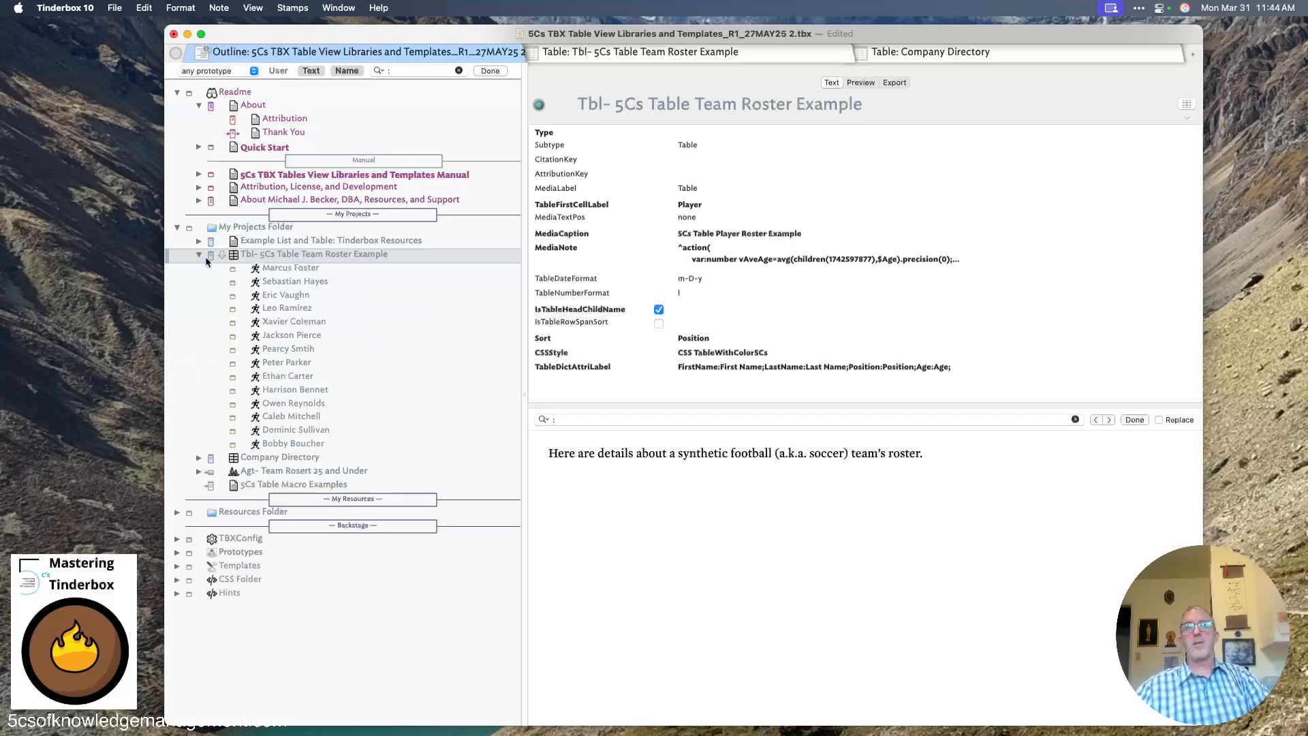
# Look through several player notes in the team roster to check their name, age and position attributes
pyautogui.click(292, 295)
pyautogui.click(290, 268)
pyautogui.click(293, 362)
pyautogui.click(300, 335)
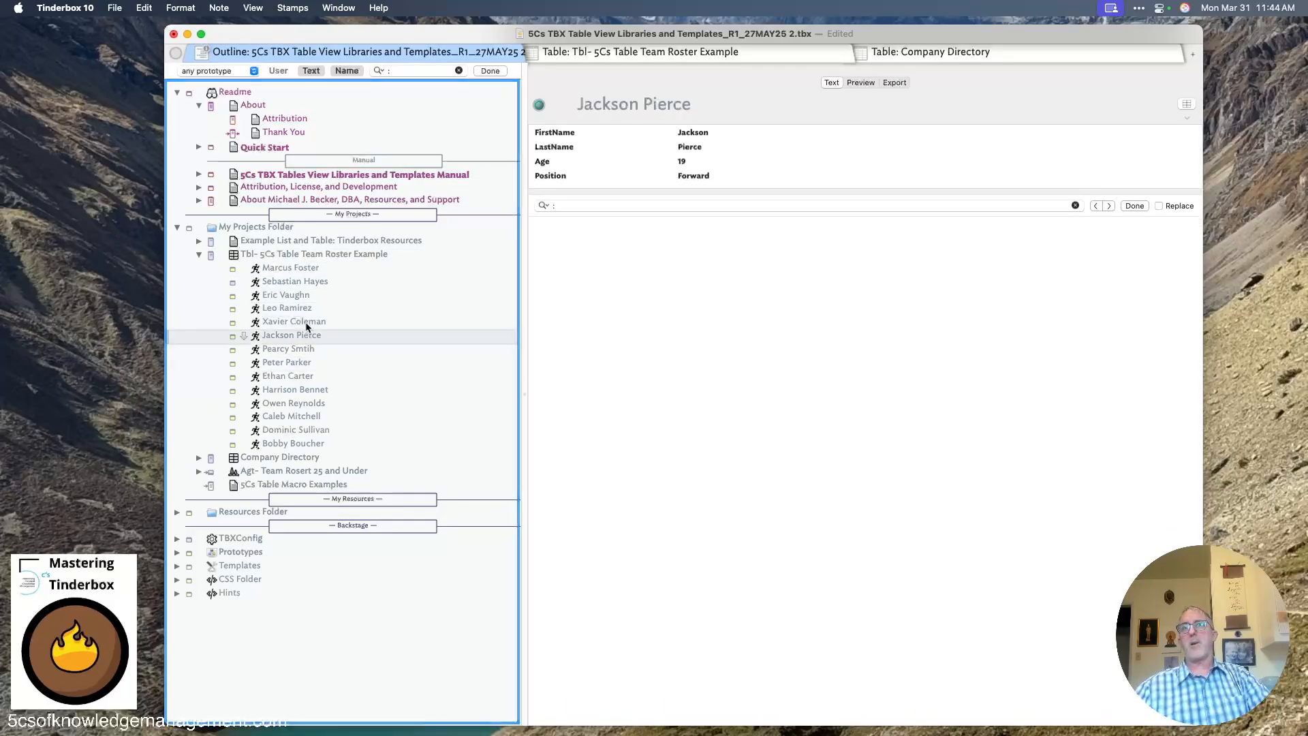
pyautogui.click(308, 322)
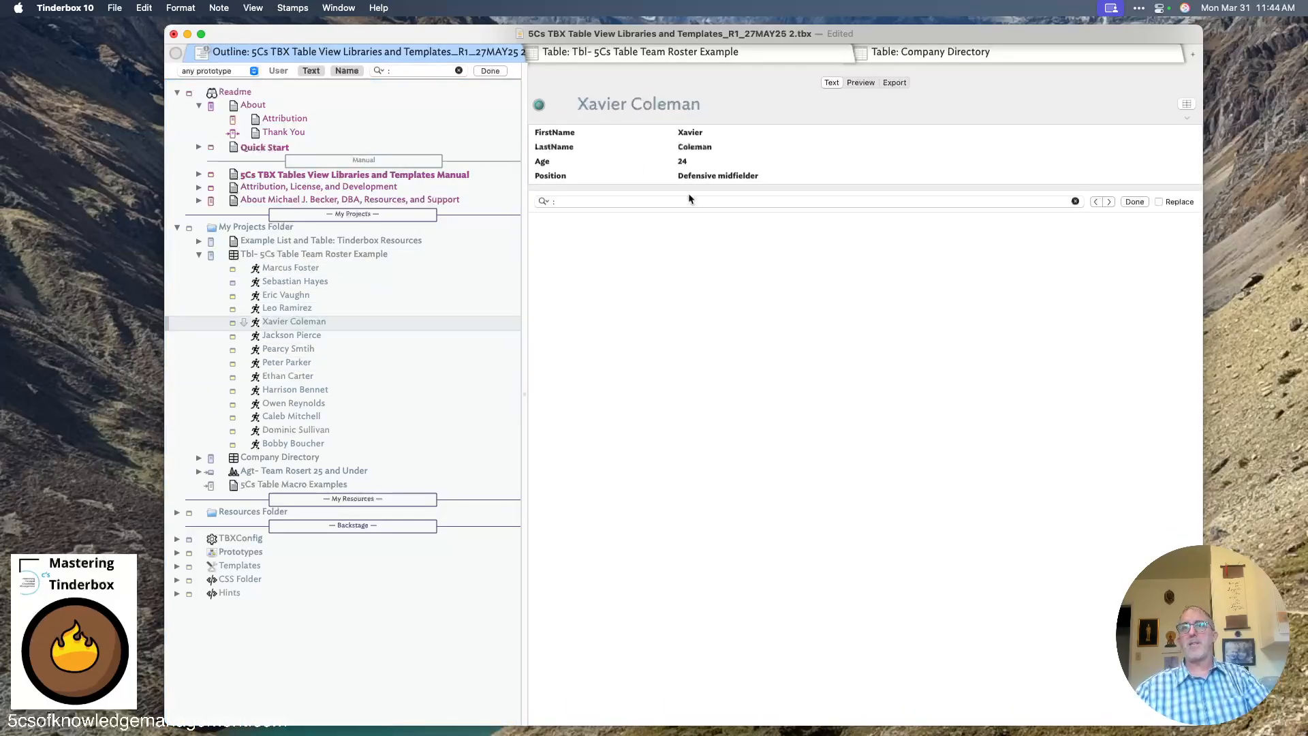
# Disable IsTableHeadChildName for the "Tbl- 5Cs Table Team Roster Example" note and preview the roster table
pyautogui.click(301, 255)
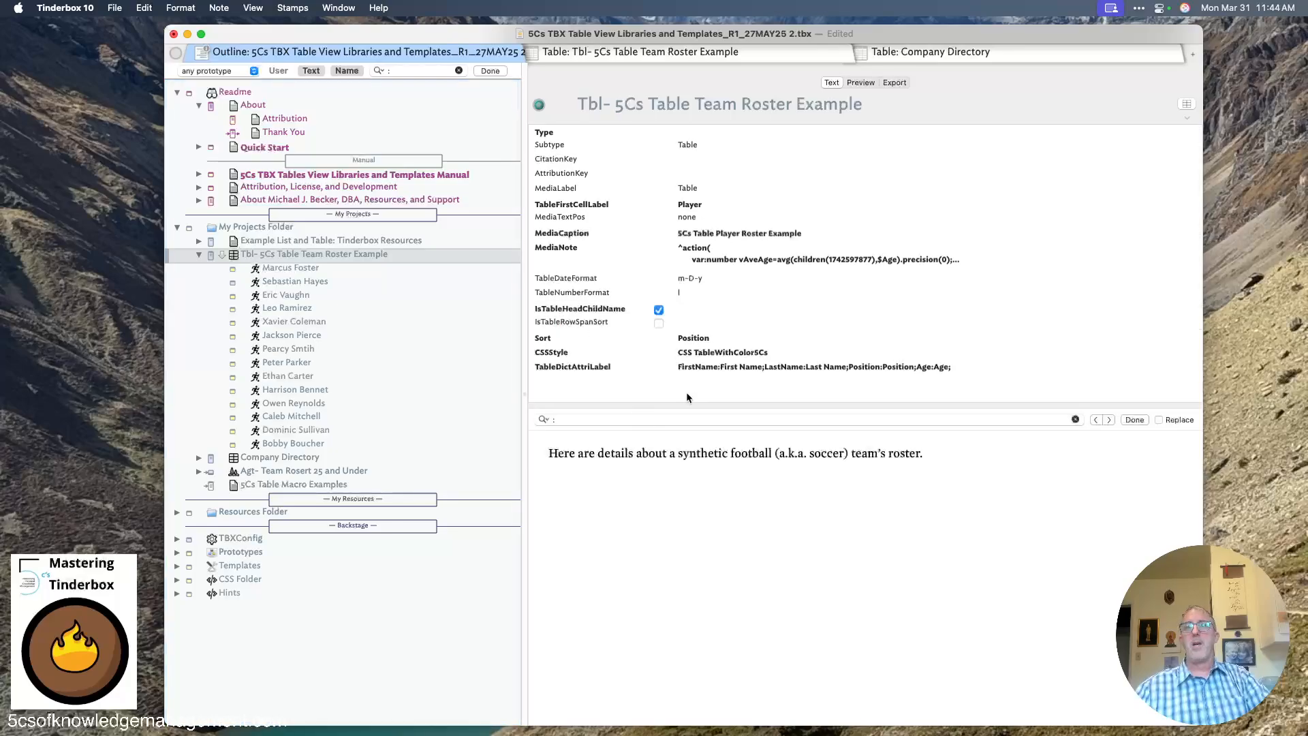
pyautogui.click(658, 310)
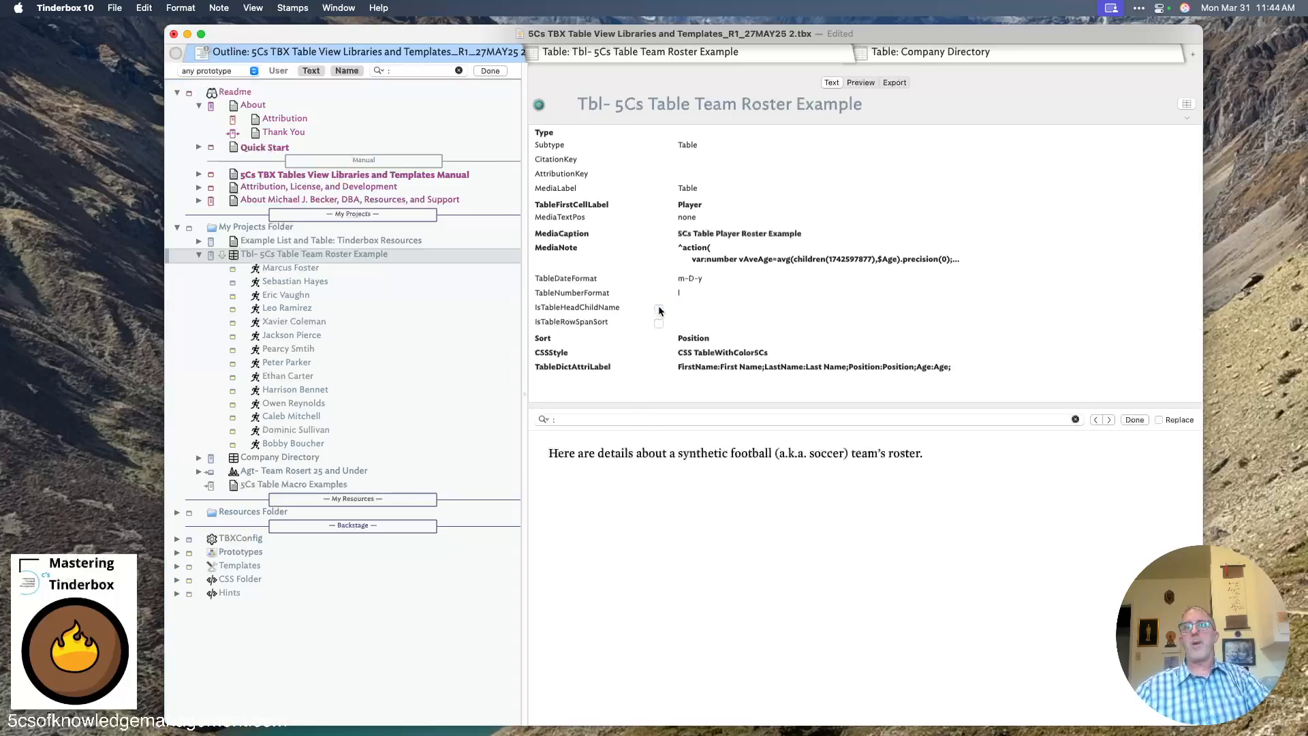
pyautogui.click(868, 82)
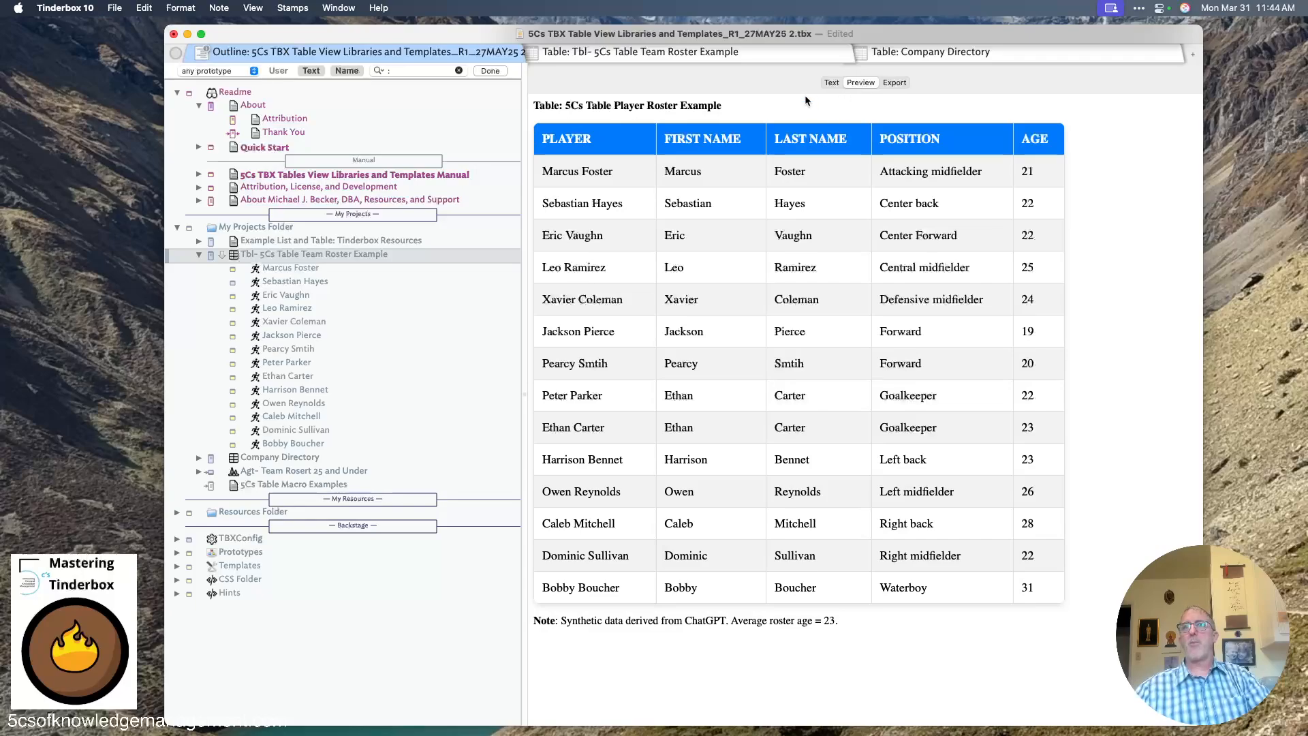
# Enable IsTableRowSpanSort for the team roster note and preview the table, examining the players grouped by position
pyautogui.click(832, 83)
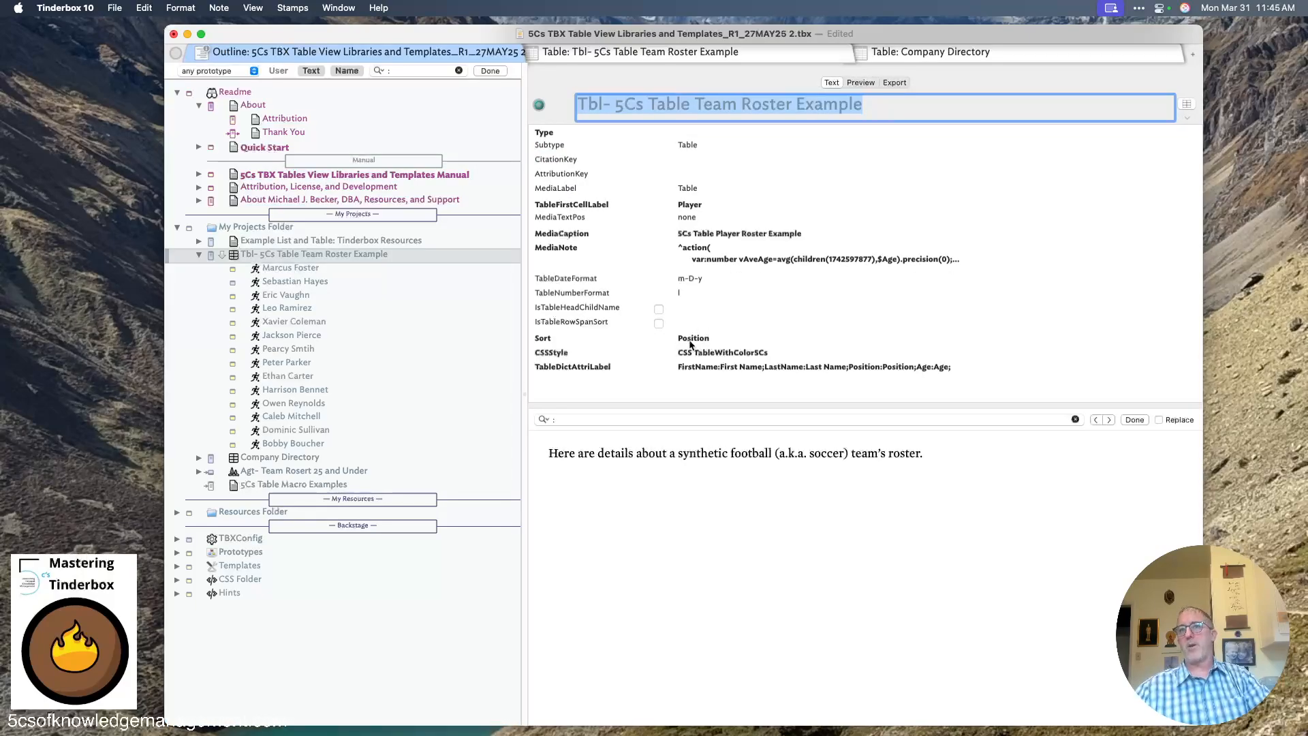
pyautogui.click(659, 323)
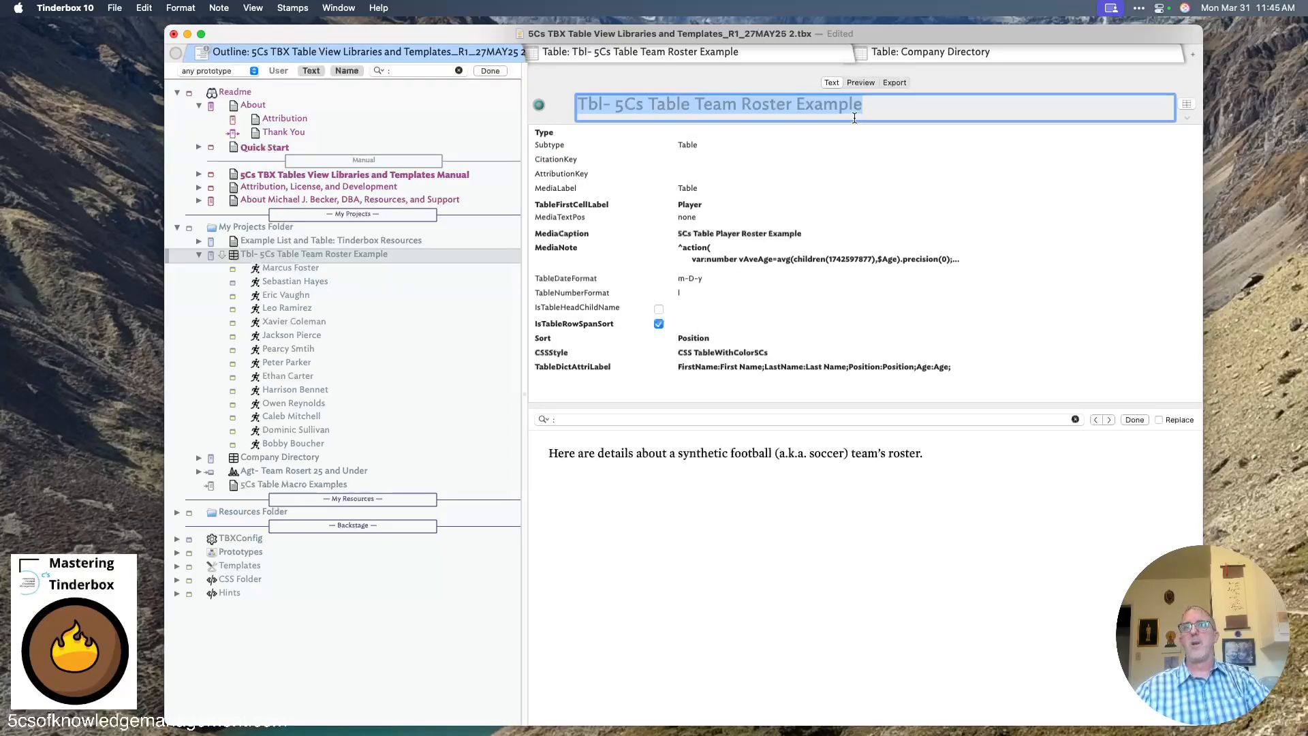
pyautogui.click(860, 83)
pyautogui.moveTo(586, 352); pyautogui.dragTo(752, 390)
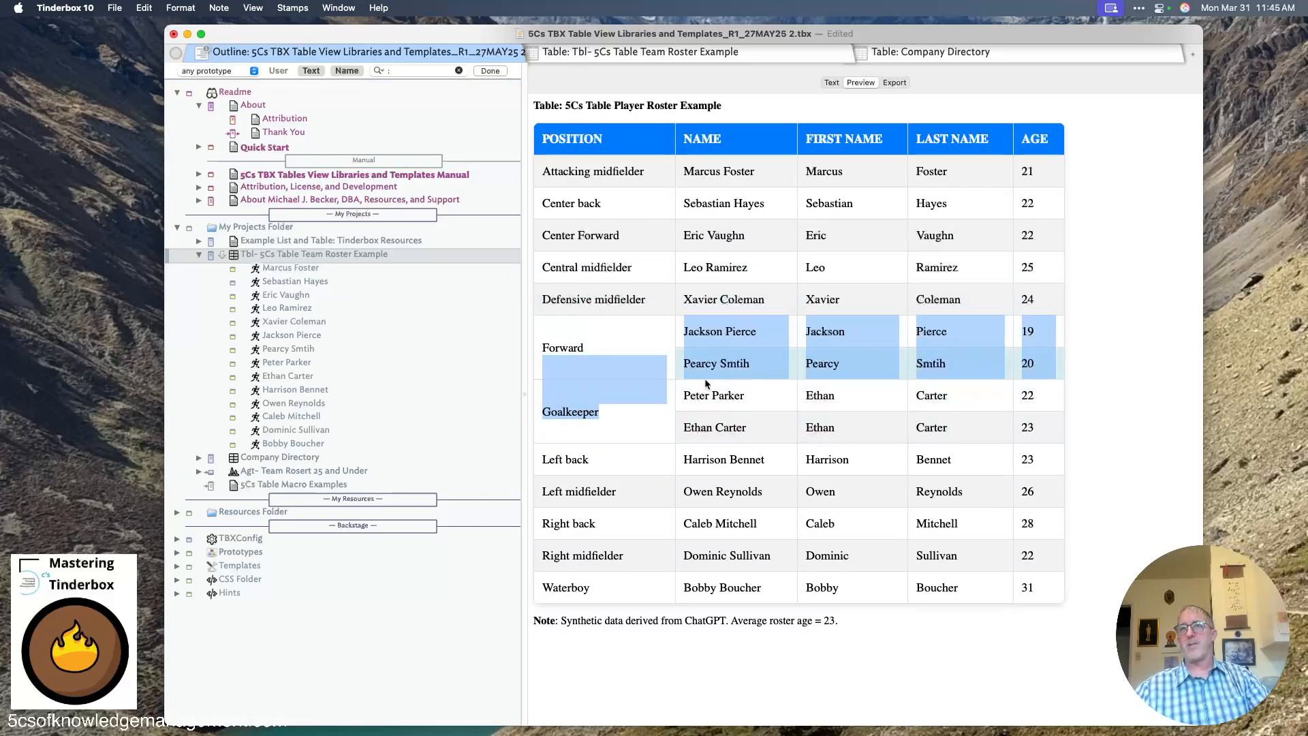
# Set the team roster note's Sort attribute to Age and preview the row-spanned table
pyautogui.click(831, 83)
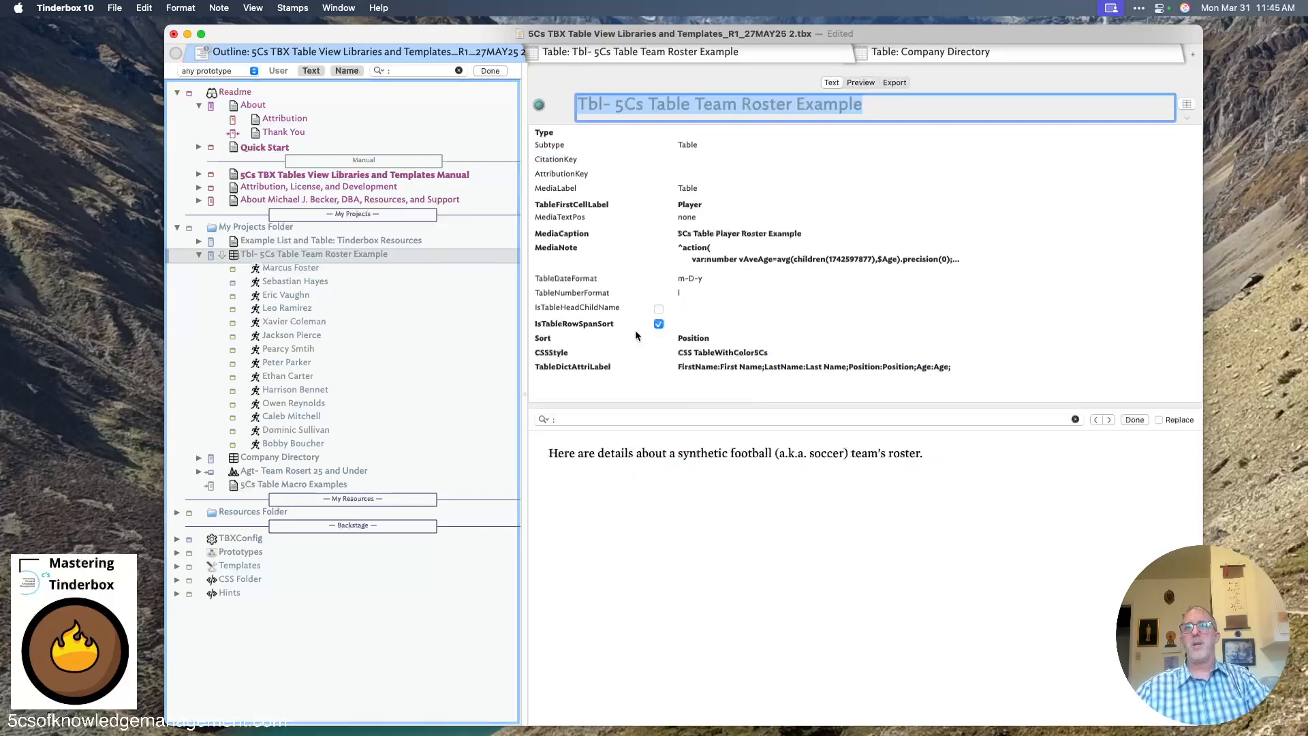
pyautogui.click(712, 340)
pyautogui.click(714, 341)
pyautogui.write('Age')
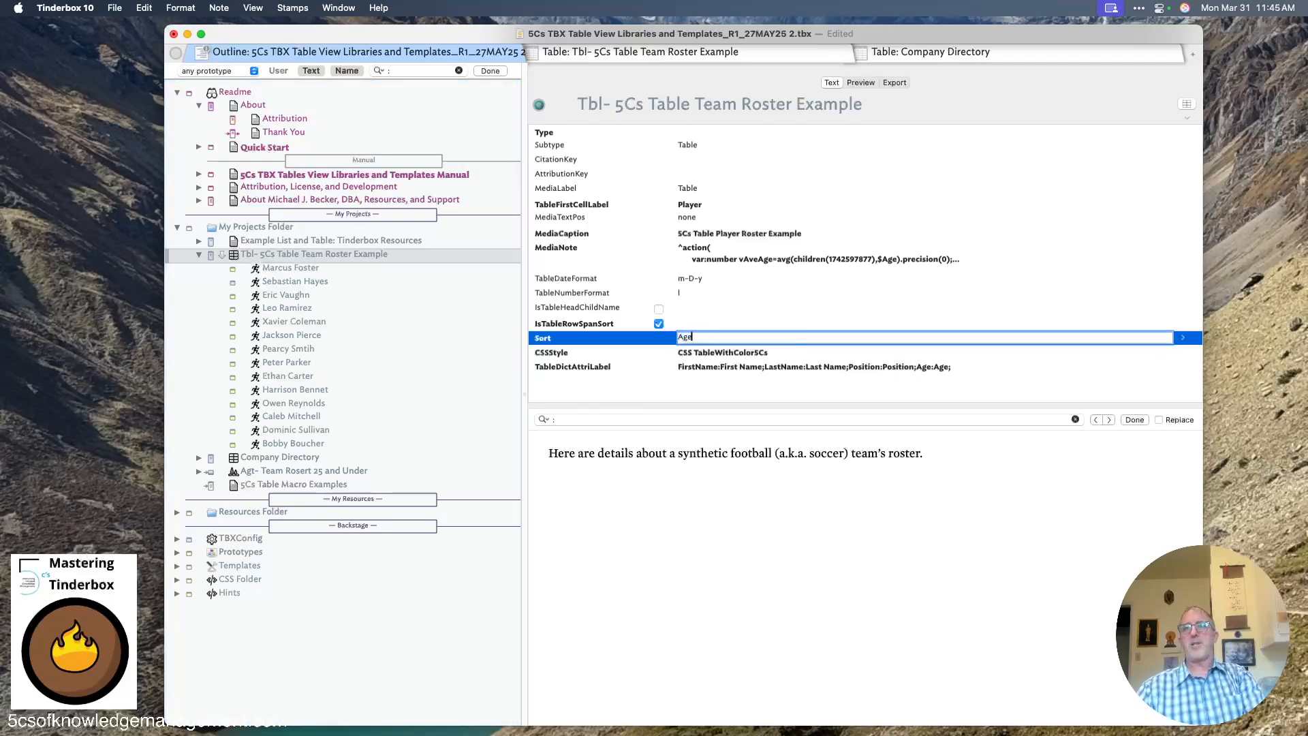
pyautogui.press('Return')
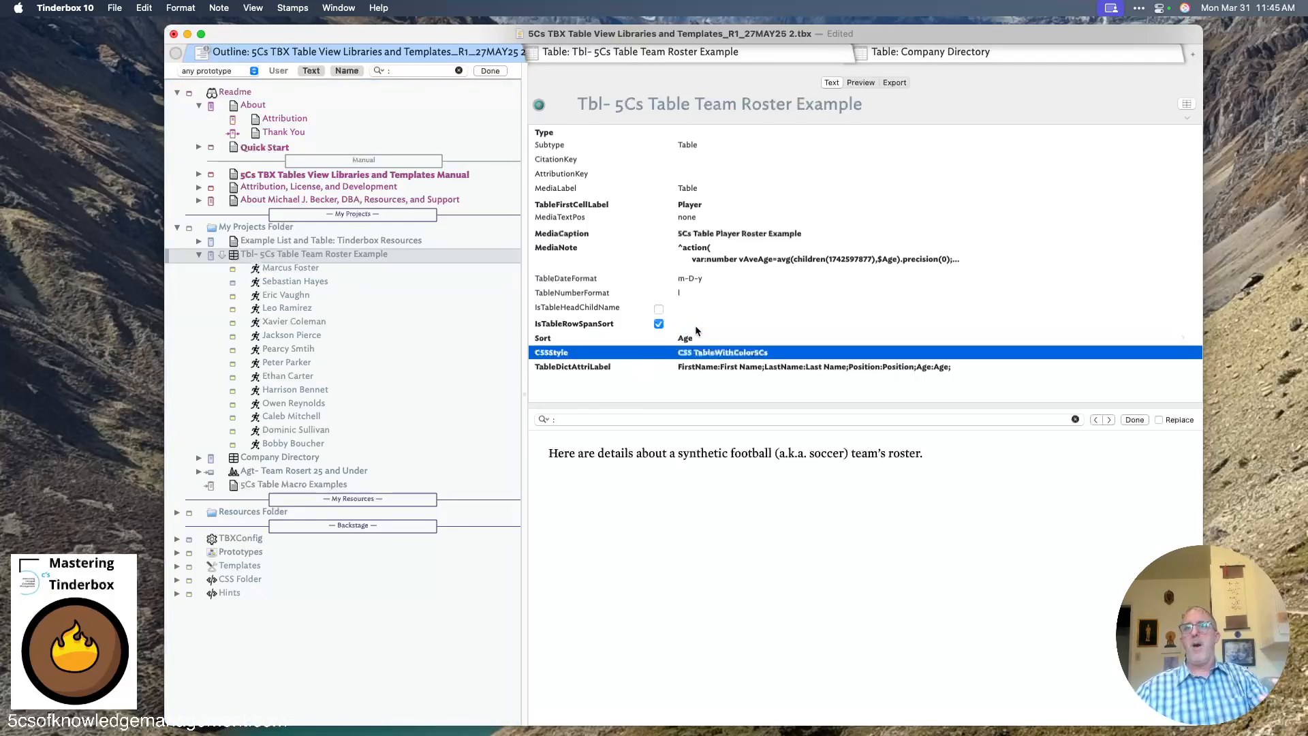
pyautogui.click(695, 324)
pyautogui.click(872, 80)
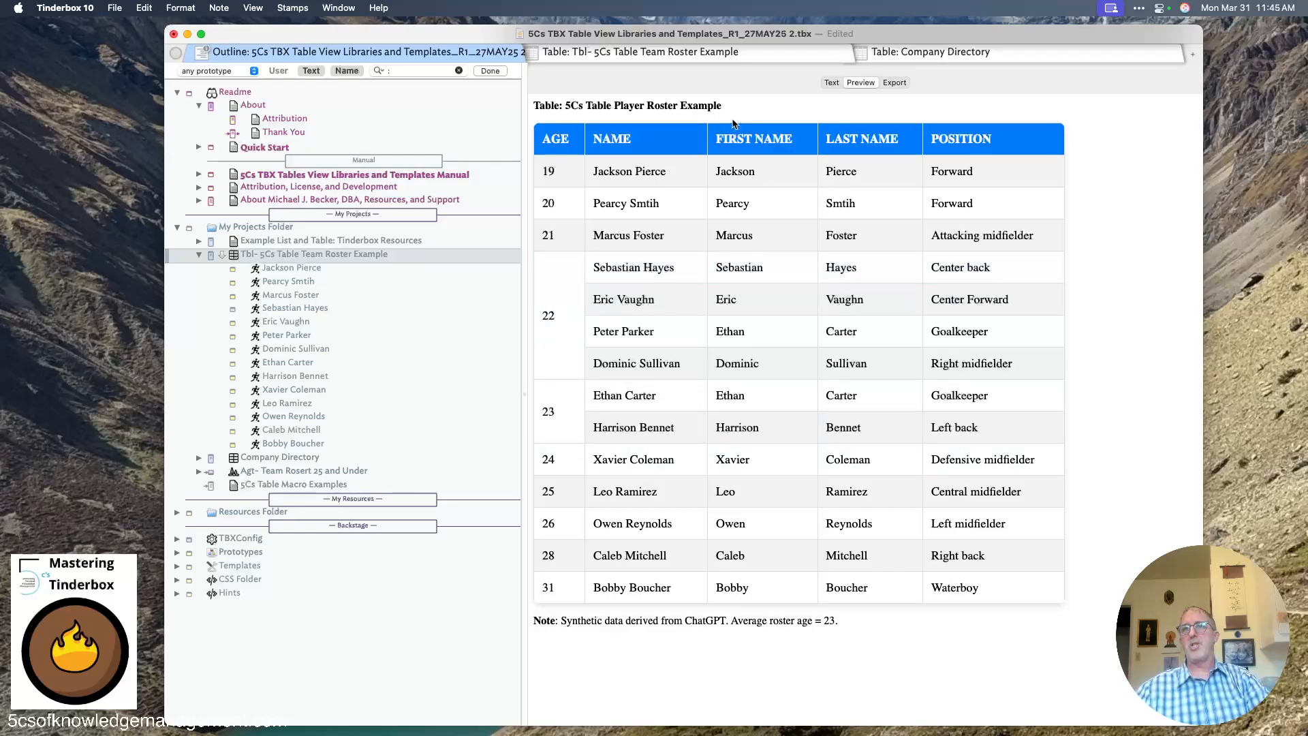
# Copy and remove the Position:Position;Age:Age; entries from the roster note's TableDictAttriLabel, and preview the table
pyautogui.click(832, 83)
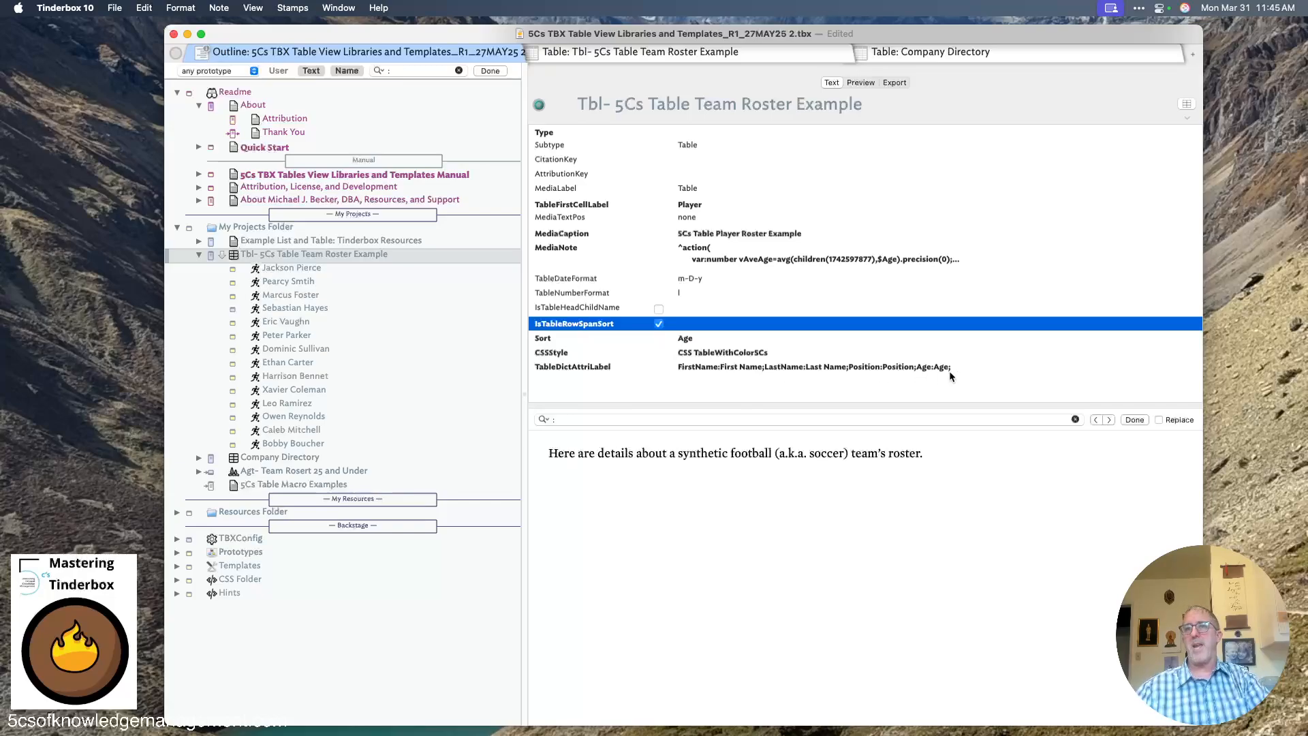
pyautogui.click(882, 366)
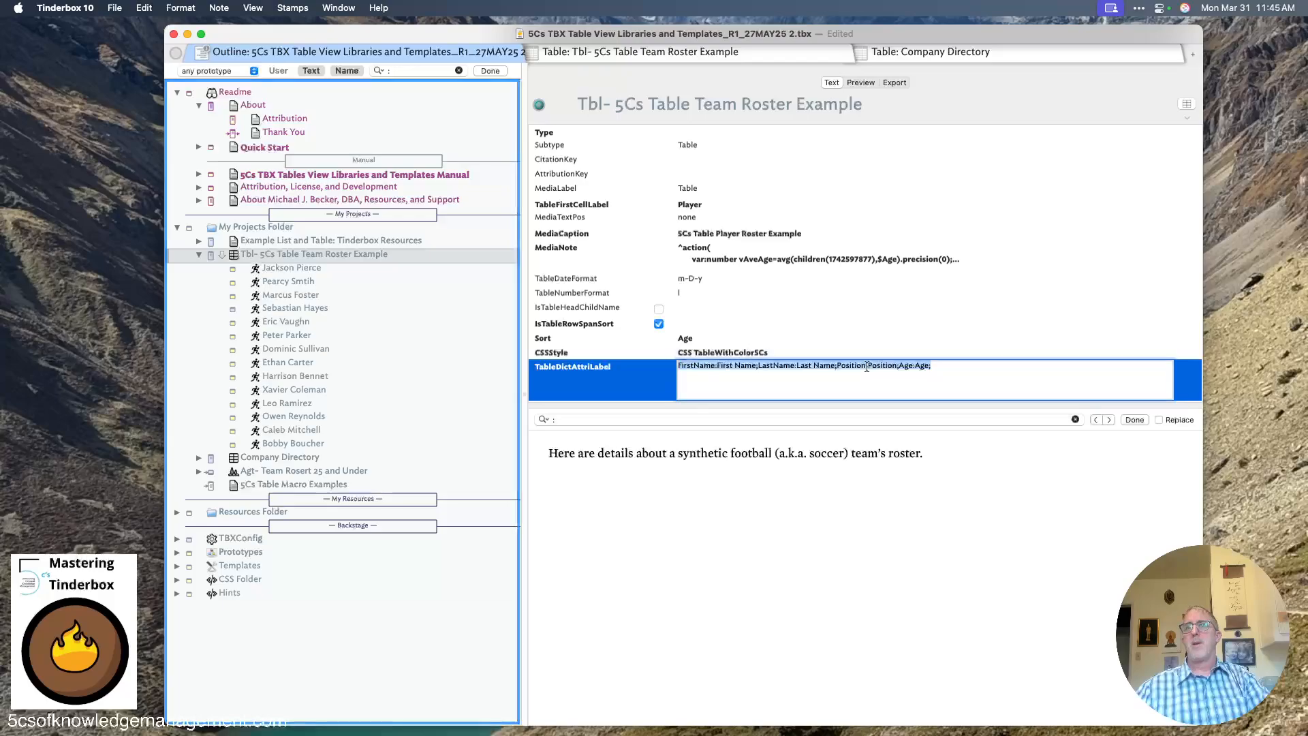
pyautogui.moveTo(837, 365); pyautogui.dragTo(1082, 380)
pyautogui.press('super+c')
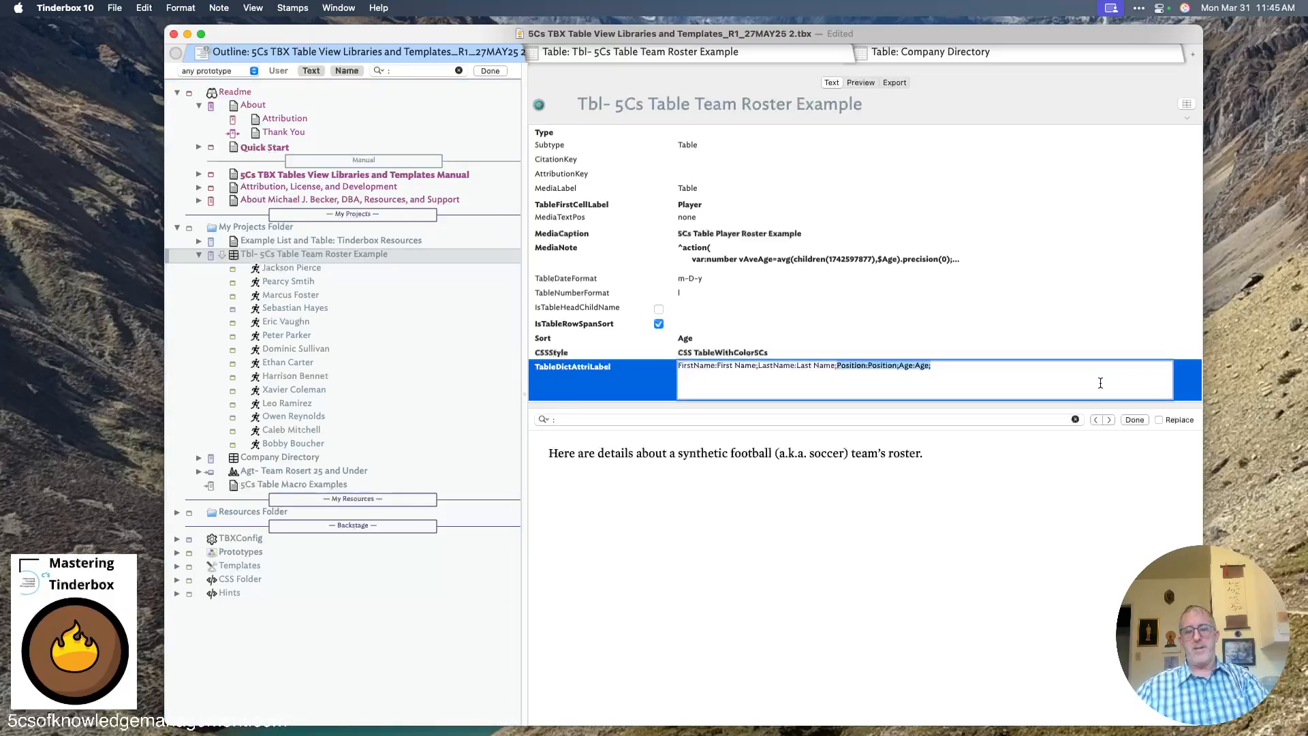
pyautogui.press('BackSpace')
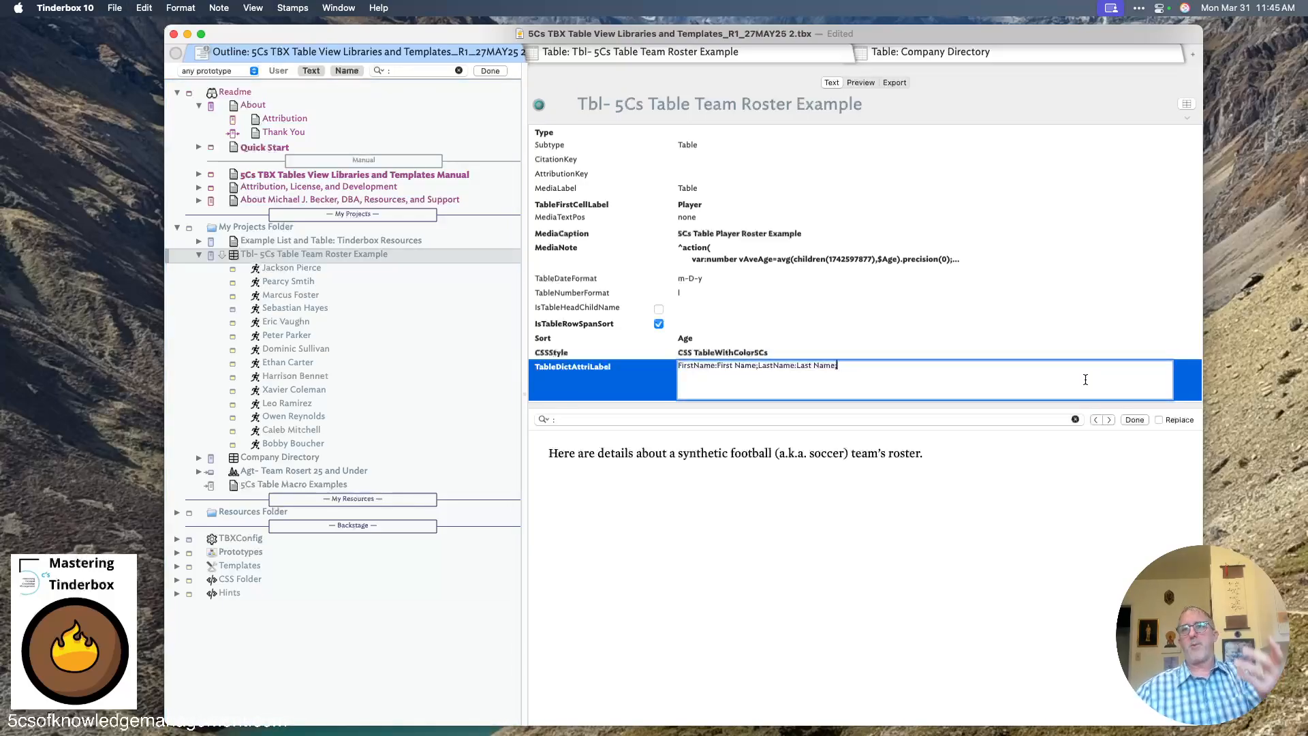
pyautogui.click(860, 82)
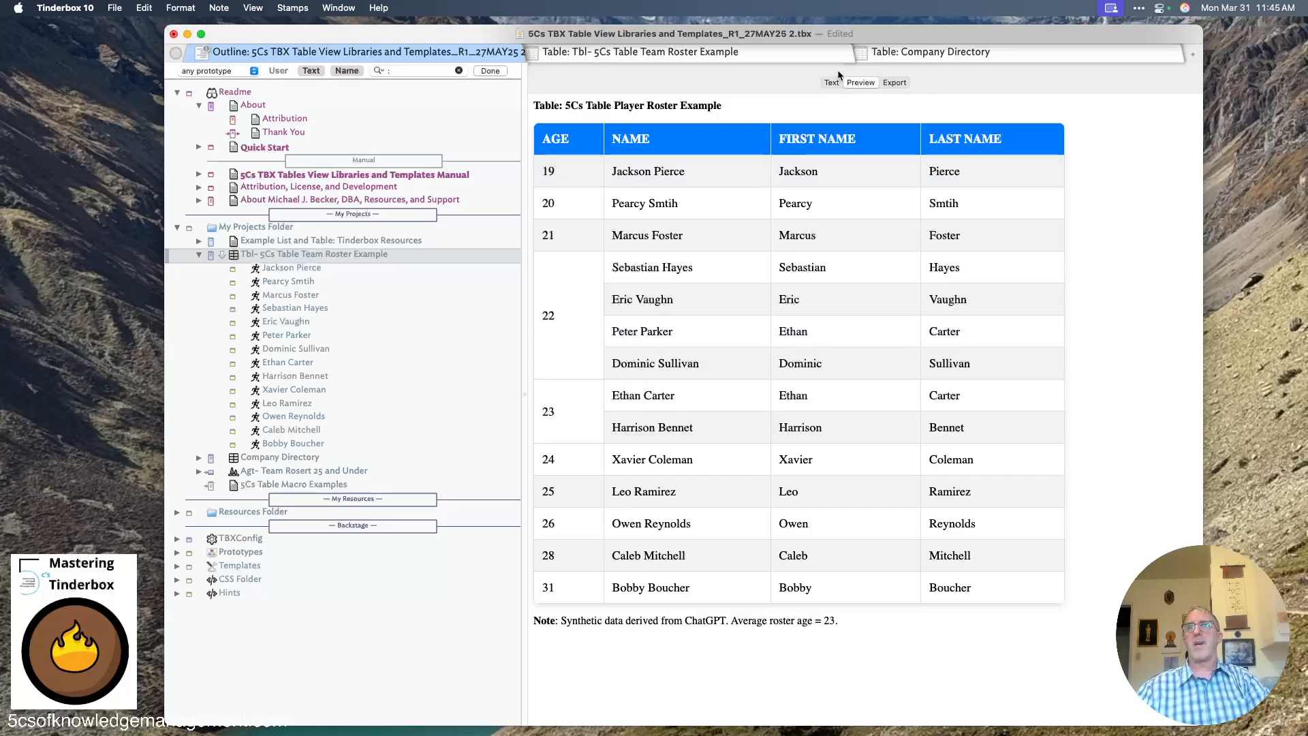
# Clear the roster note's Sort attribute and disable IsTableRowSpanSort, checking the table in the preview
pyautogui.click(832, 83)
pyautogui.click(688, 341)
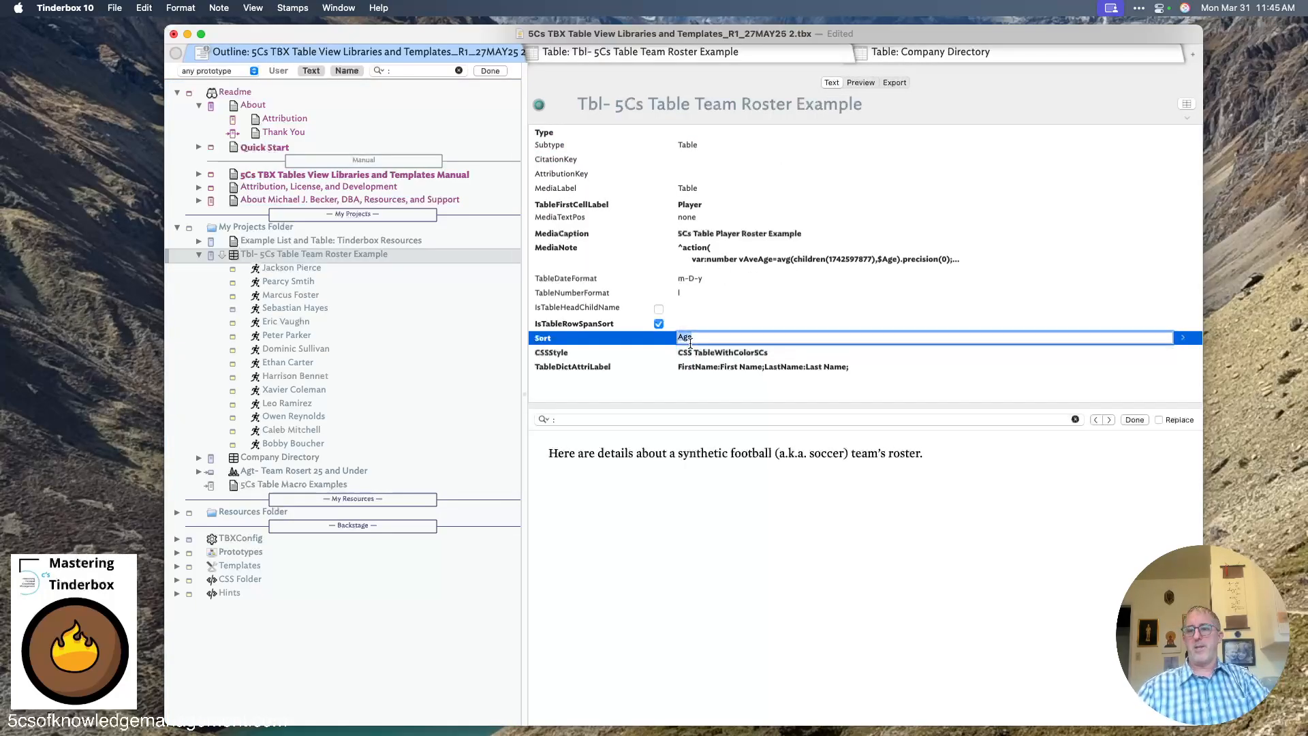
pyautogui.press('BackSpace')
pyautogui.click(658, 323)
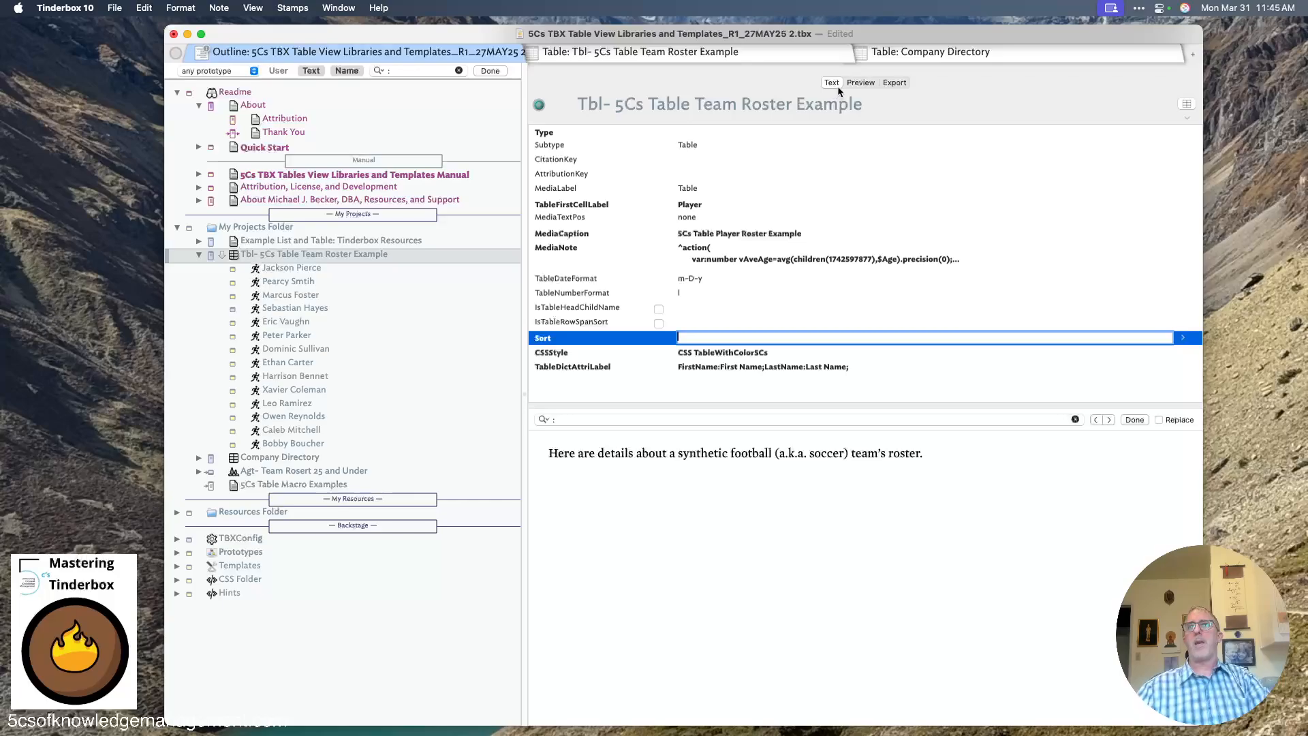
pyautogui.click(860, 83)
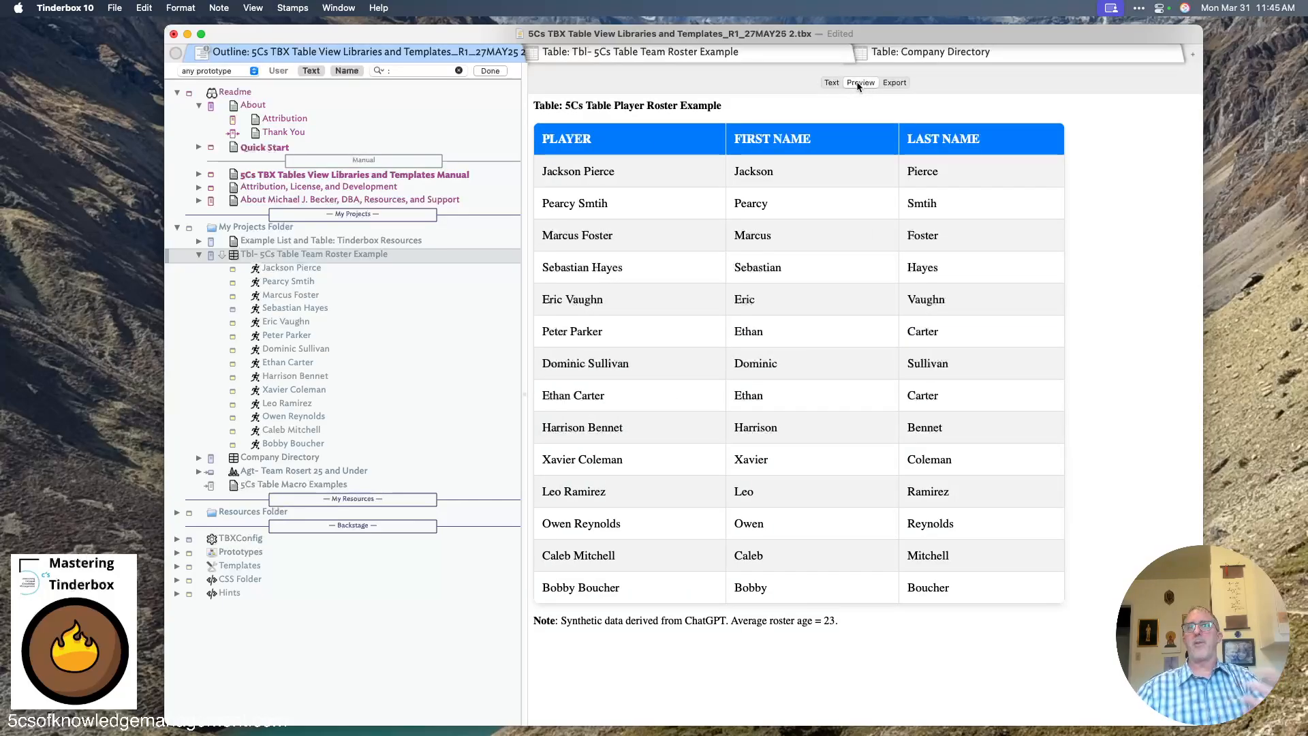
# Paste the Position:Position;Age:Age; entries back at the end of the roster note's TableDictAttriLabel
pyautogui.click(832, 83)
pyautogui.click(889, 365)
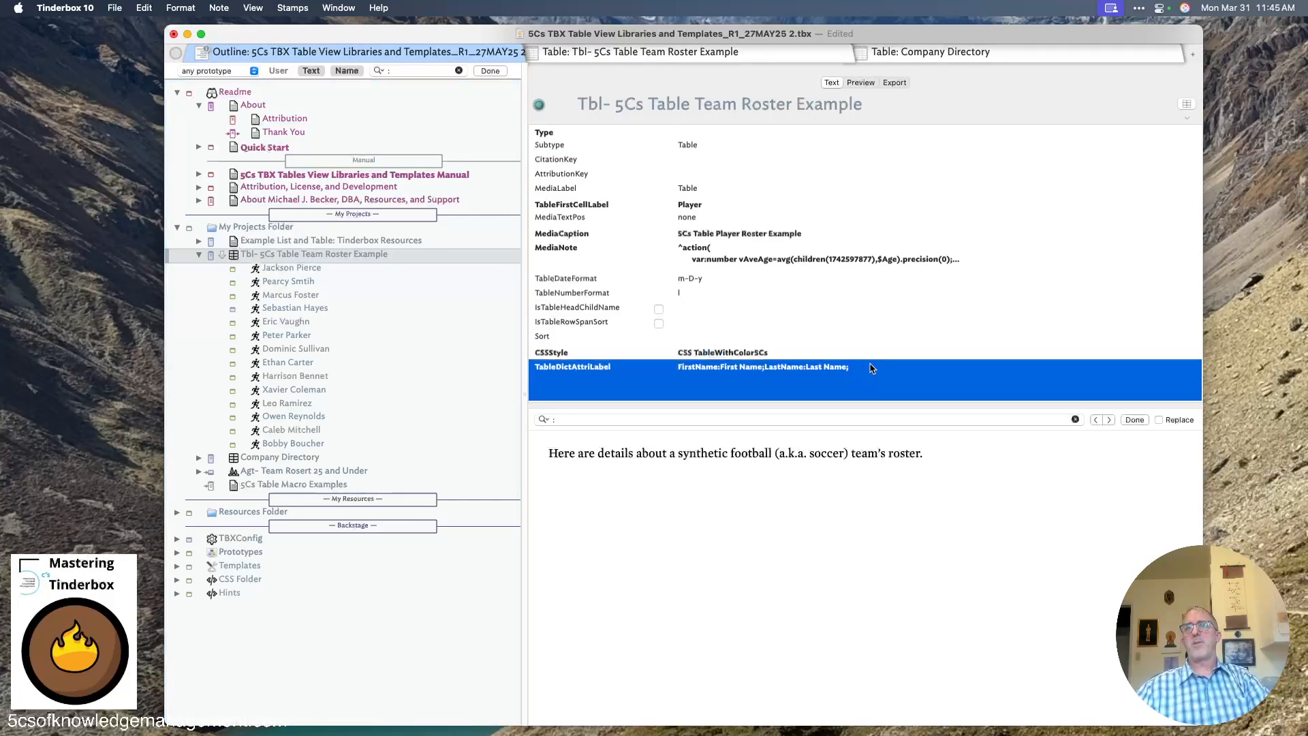
pyautogui.click(888, 366)
pyautogui.press('super+v')
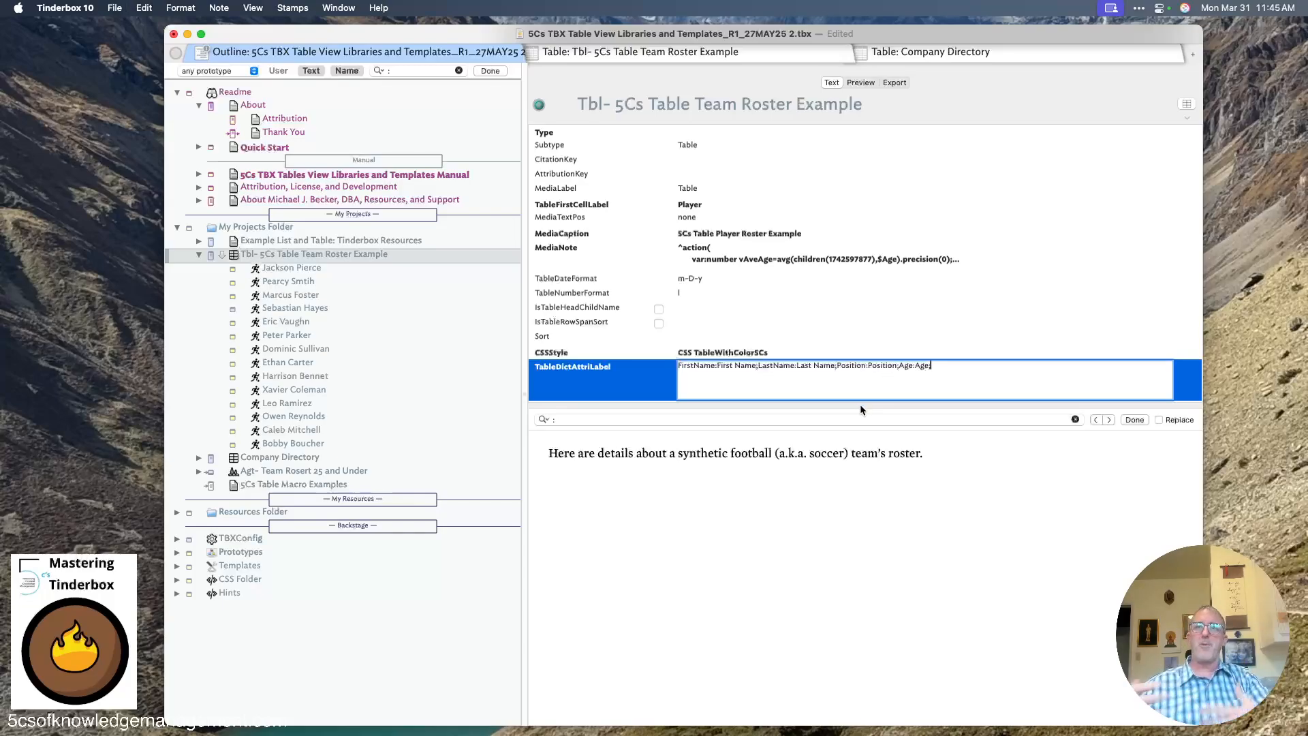
# Enable IsTableRowSpanSort while the Sort attribute is empty, and examine the name rows in the roster preview
pyautogui.click(658, 323)
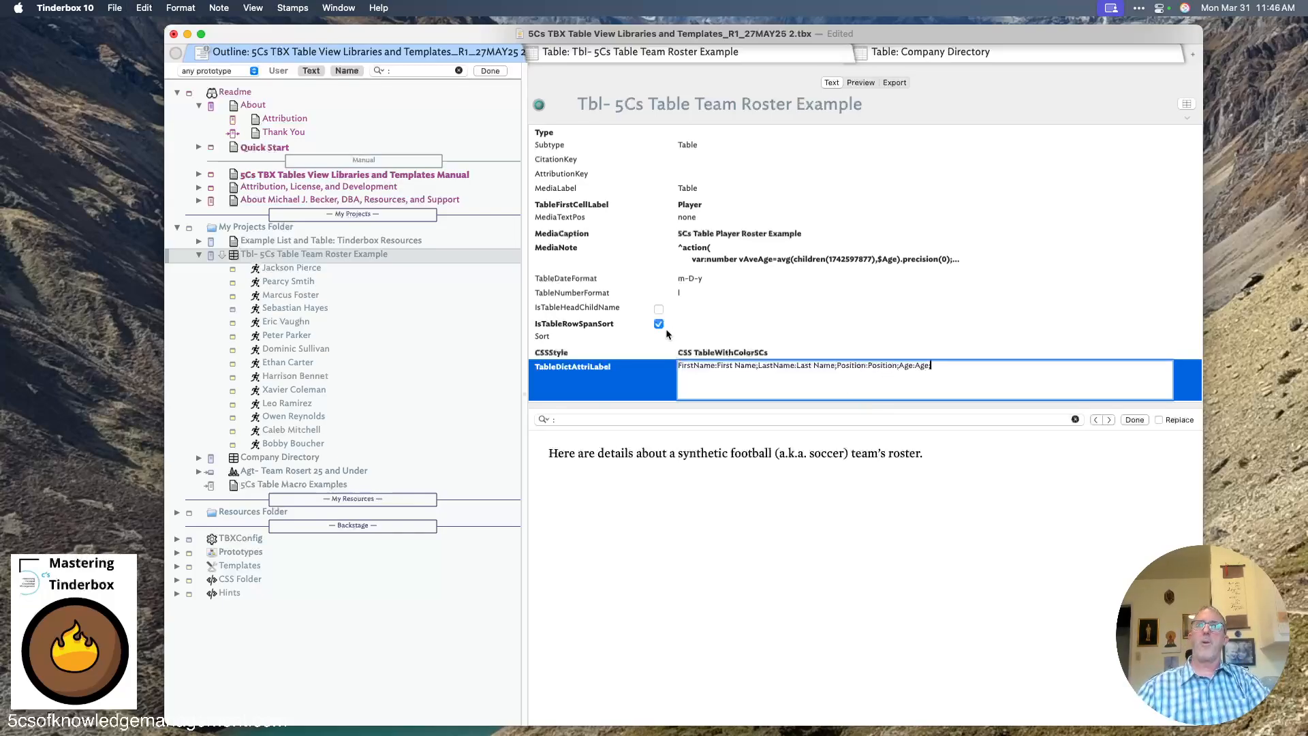
pyautogui.click(860, 82)
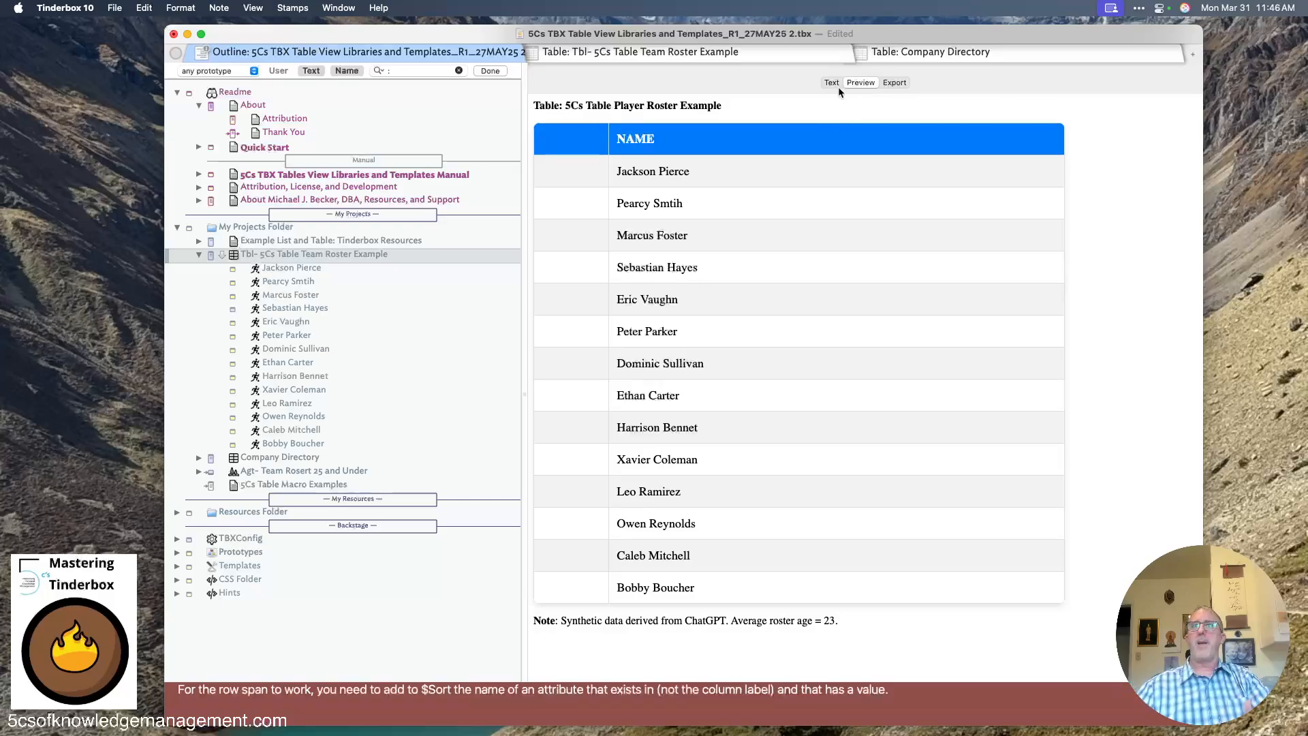
pyautogui.moveTo(617, 294); pyautogui.dragTo(847, 555)
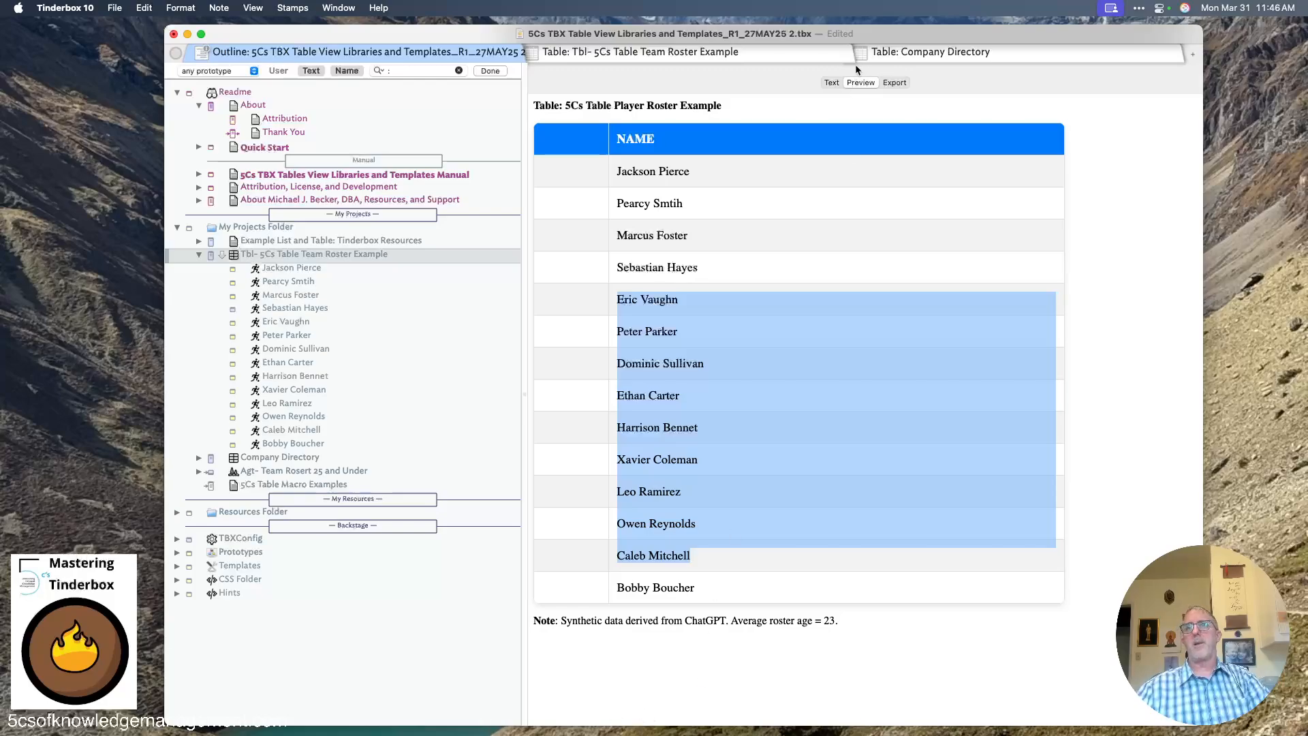
# Set the roster note's Sort attribute to Position and preview the table
pyautogui.click(832, 83)
pyautogui.click(710, 338)
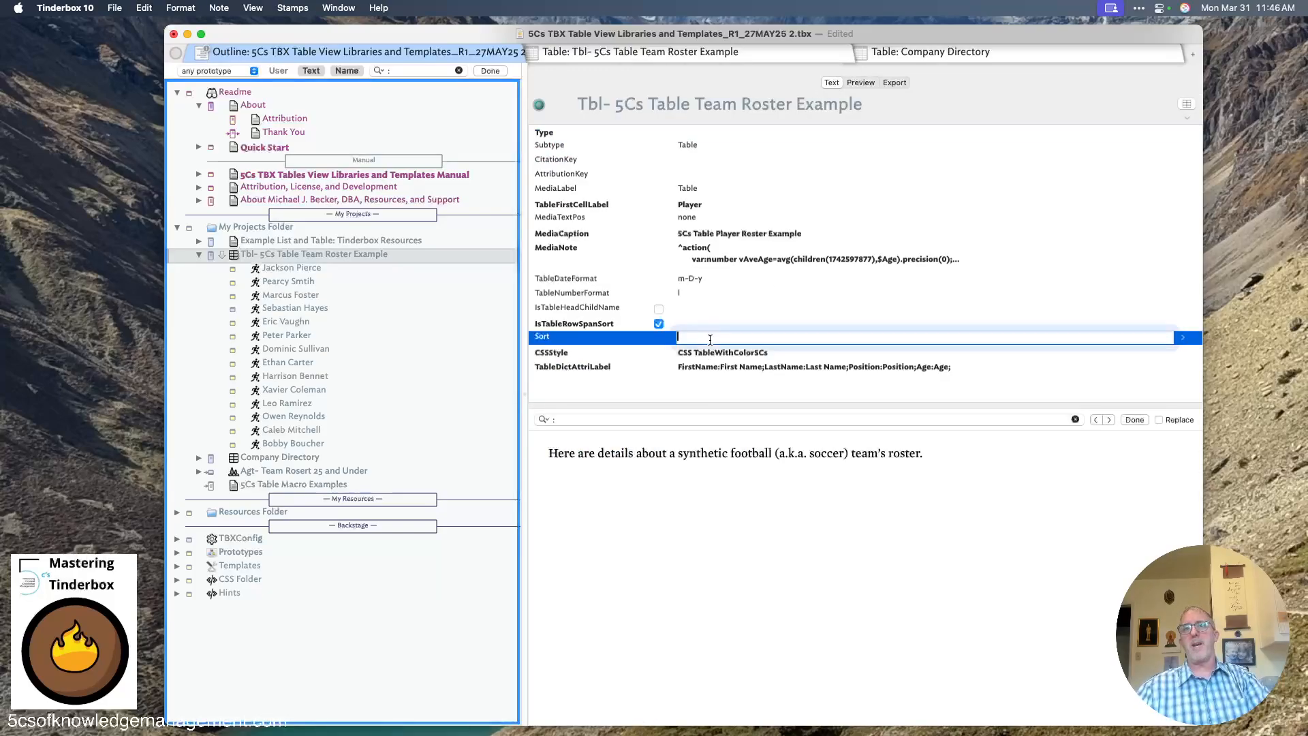
pyautogui.write('Position')
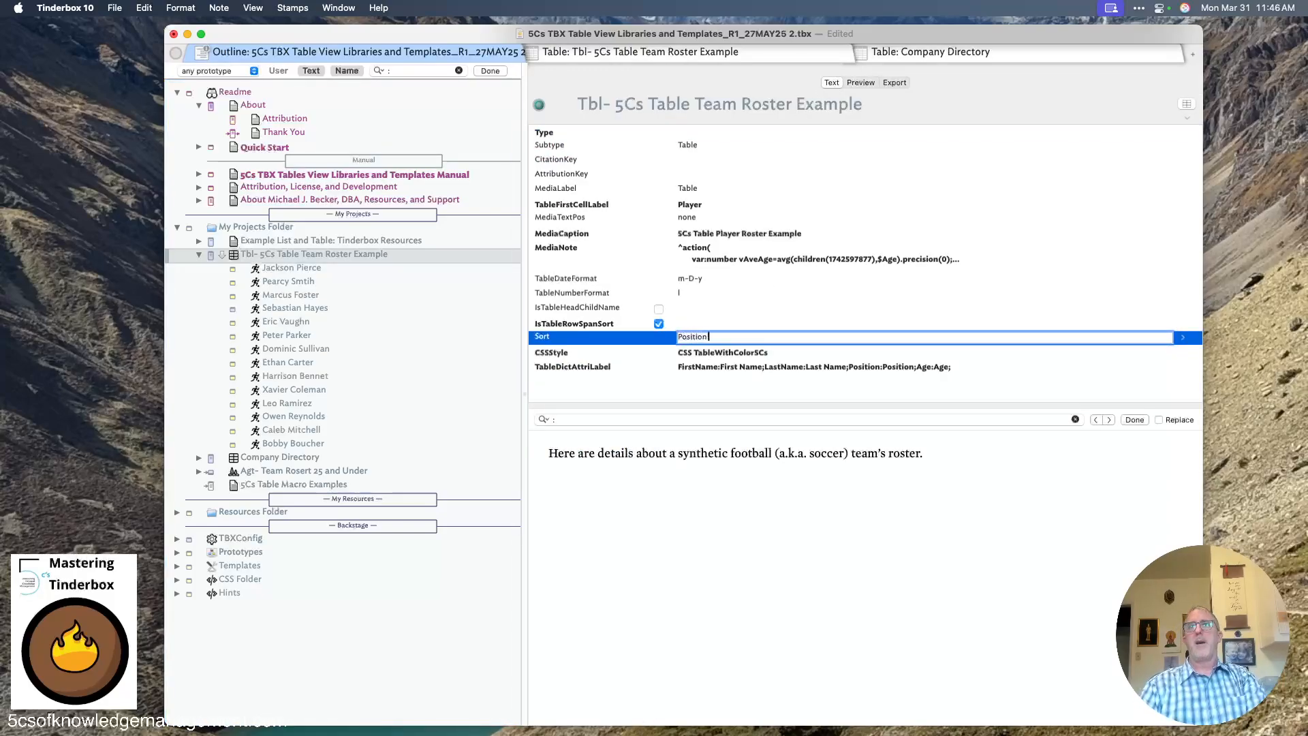
pyautogui.click(860, 82)
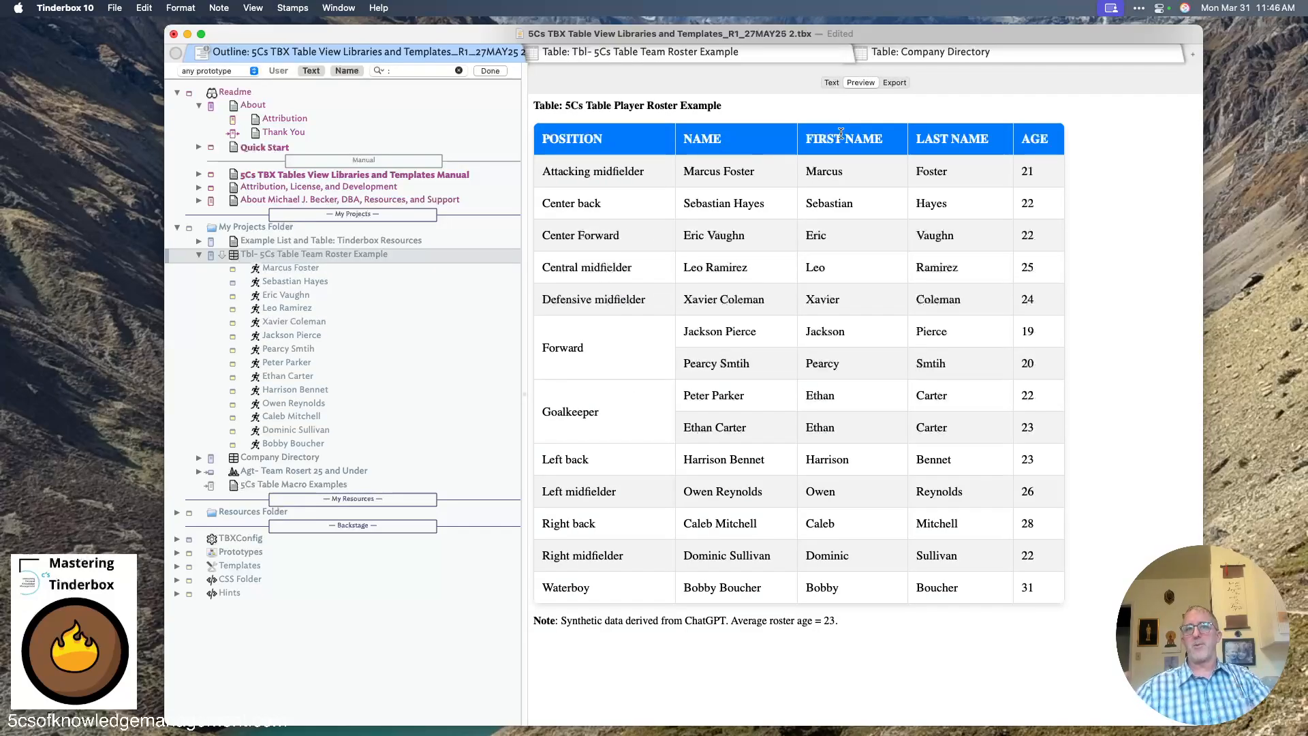
# Collapse the team roster note, then select and expand the Company Directory note and show its text view
pyautogui.click(199, 255)
pyautogui.click(260, 270)
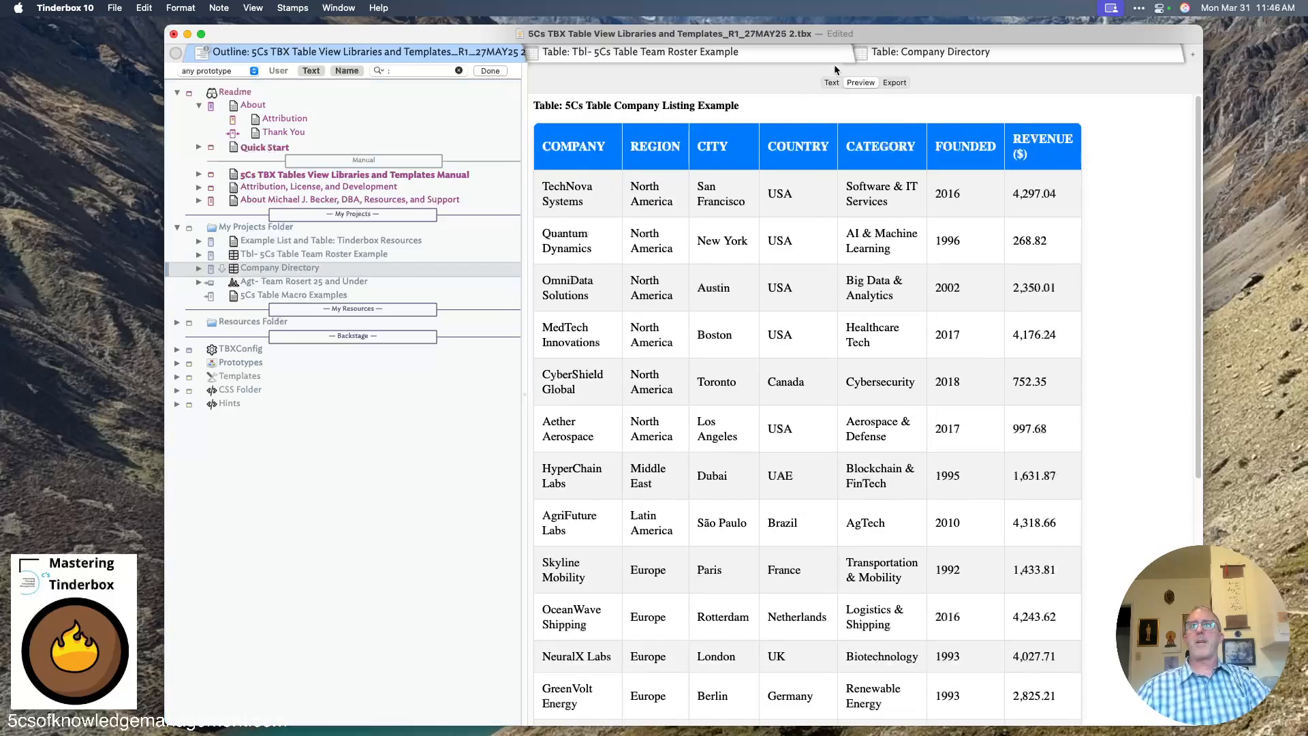
pyautogui.click(199, 269)
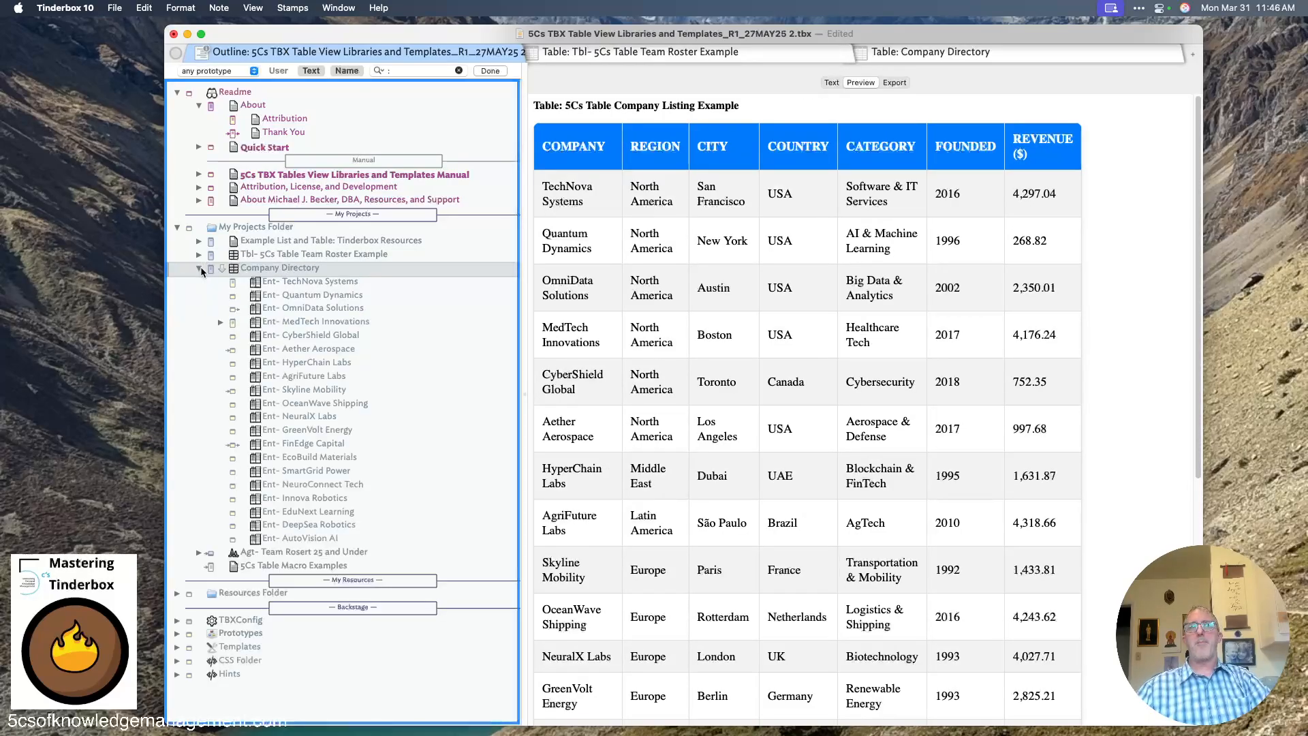
pyautogui.click(831, 83)
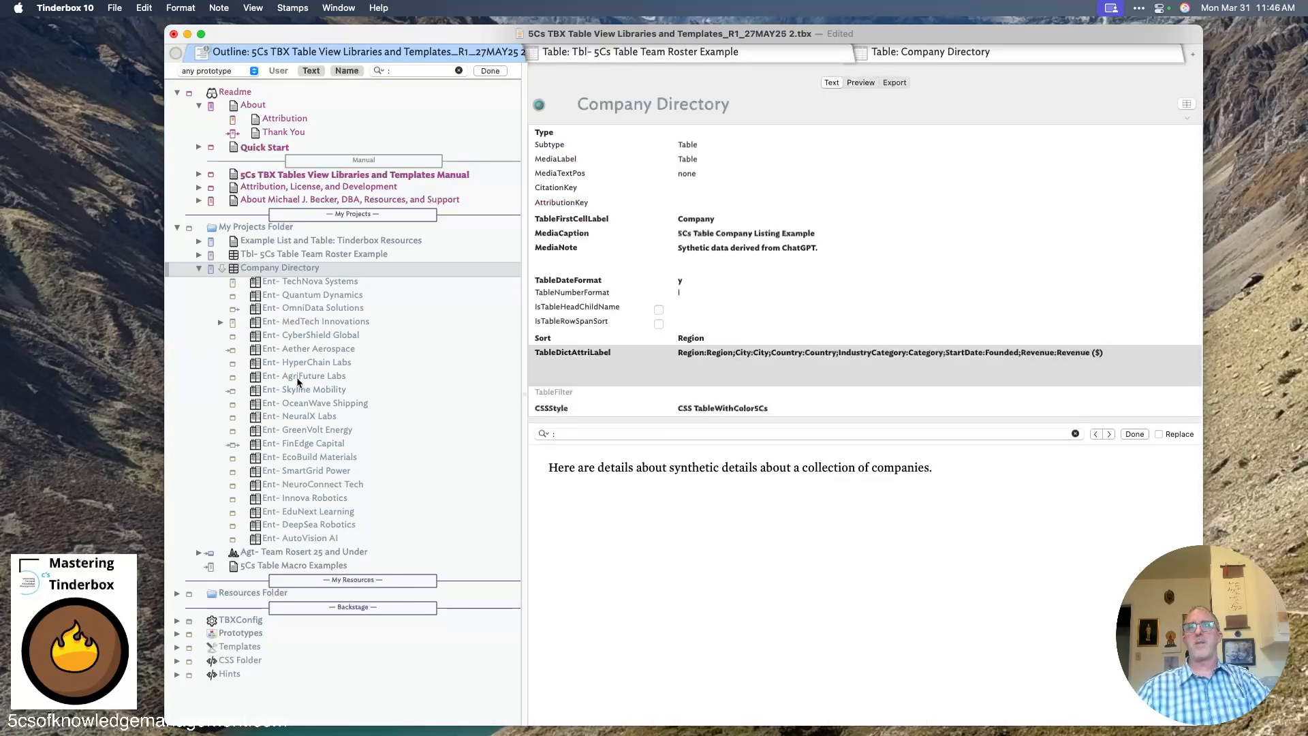
# Look through the OmniData Solutions and OceanWave Shipping notes, and examine the Founded and Revenue columns in the Company Directory preview
pyautogui.click(313, 308)
pyautogui.click(325, 403)
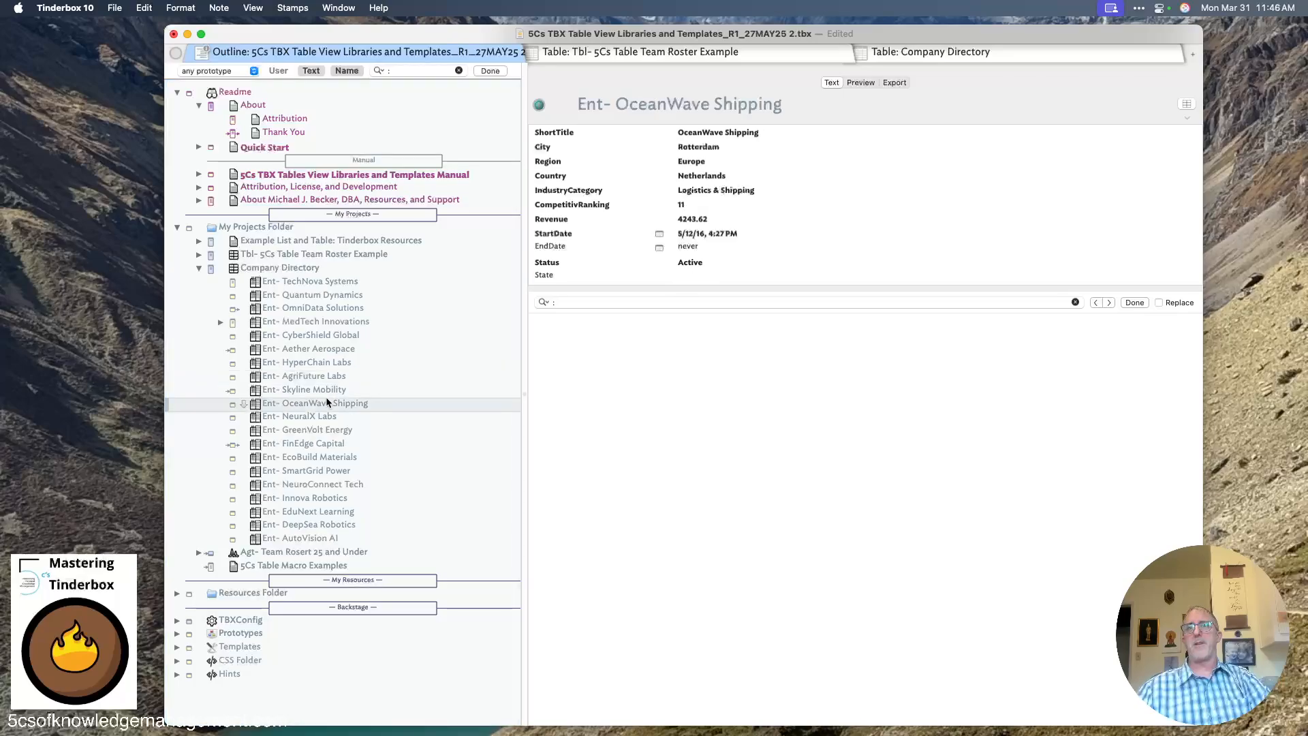
pyautogui.click(310, 271)
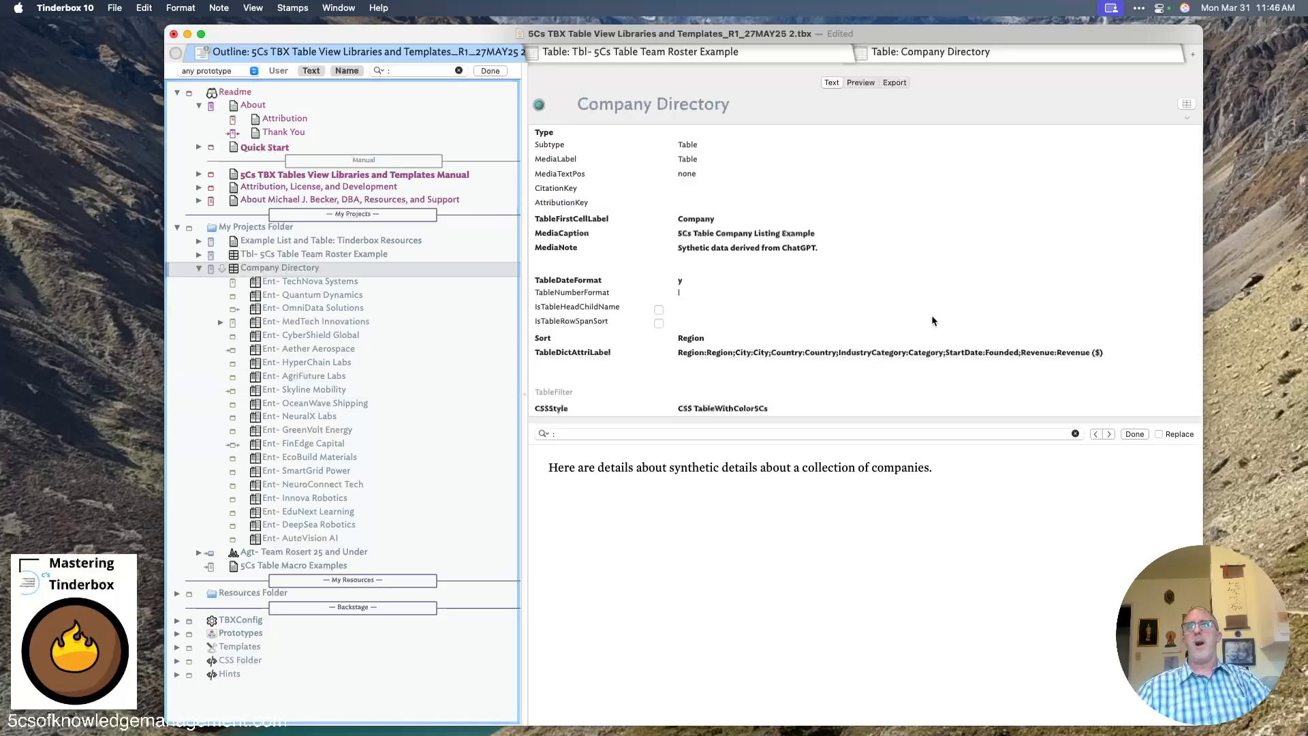
pyautogui.click(860, 83)
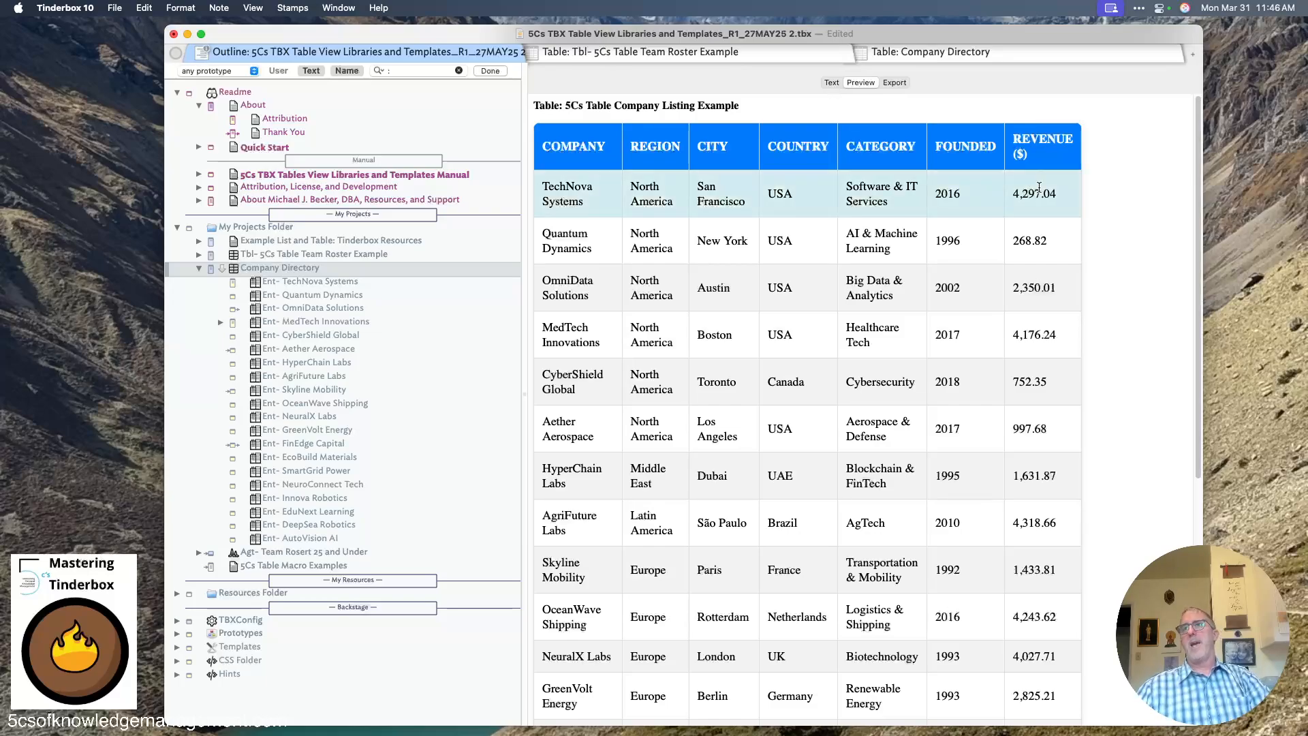
pyautogui.moveTo(1015, 189); pyautogui.dragTo(980, 220)
pyautogui.click(981, 219)
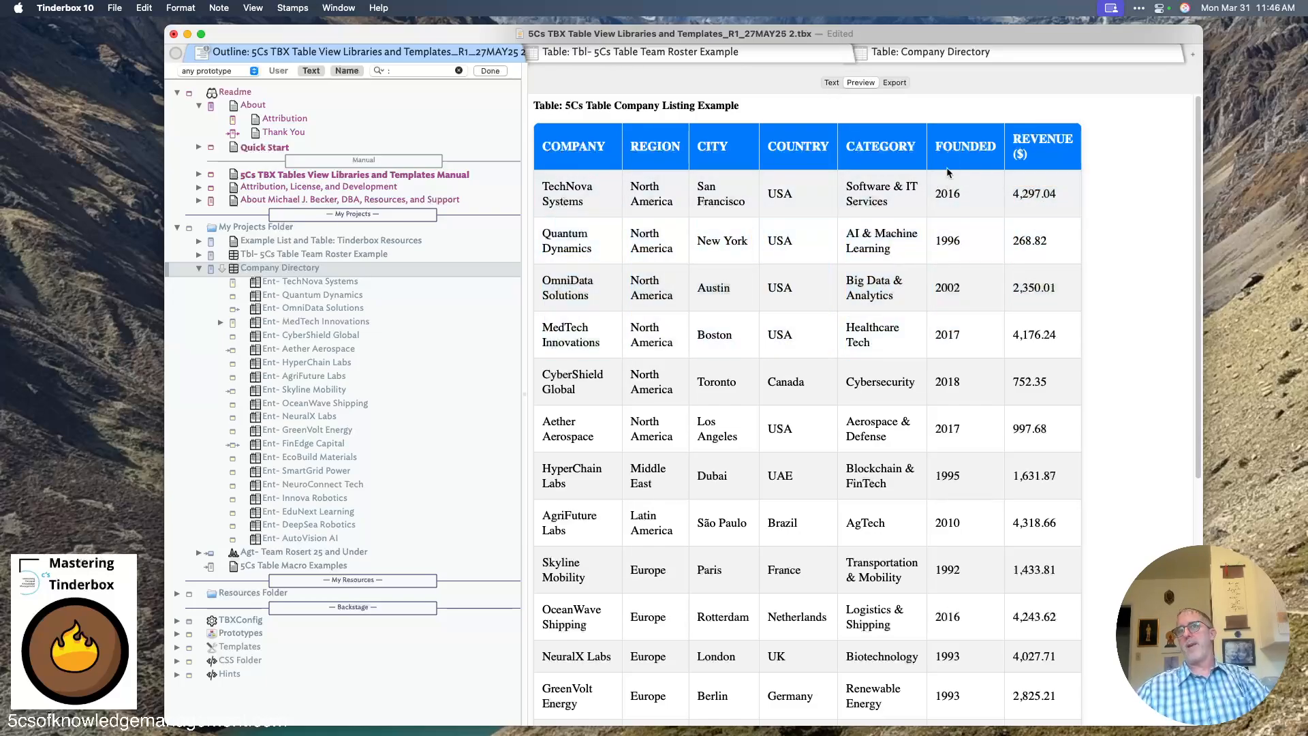
# Set the Company Directory note's TableDateFormat to m-D-y and preview the table
pyautogui.click(833, 83)
pyautogui.click(688, 284)
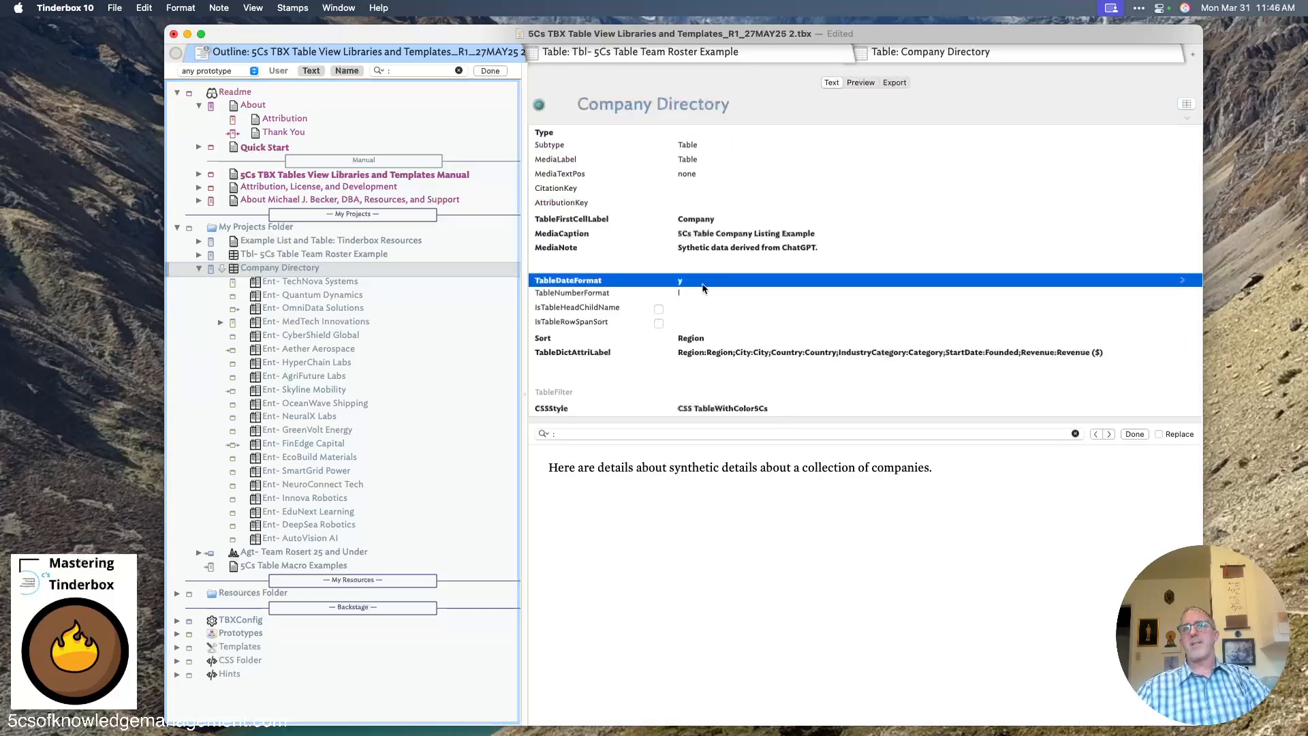
pyautogui.click(688, 283)
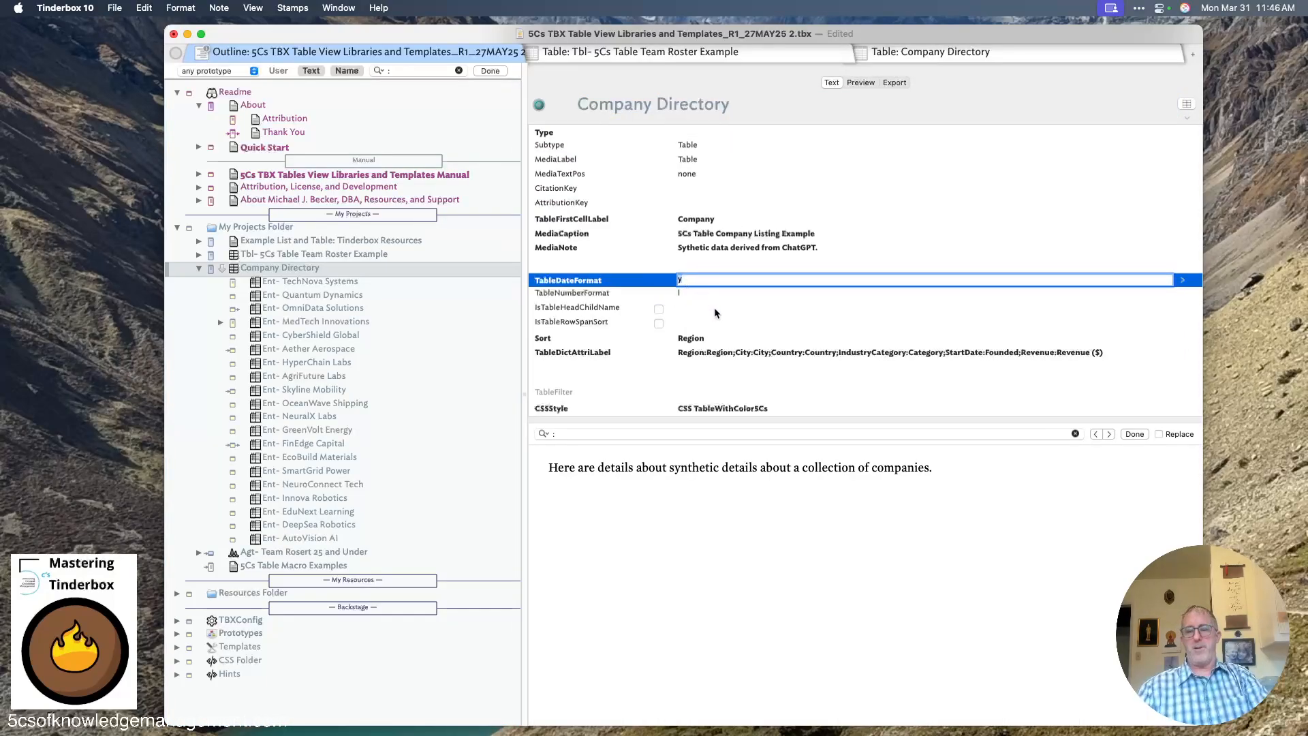
pyautogui.write('M-')
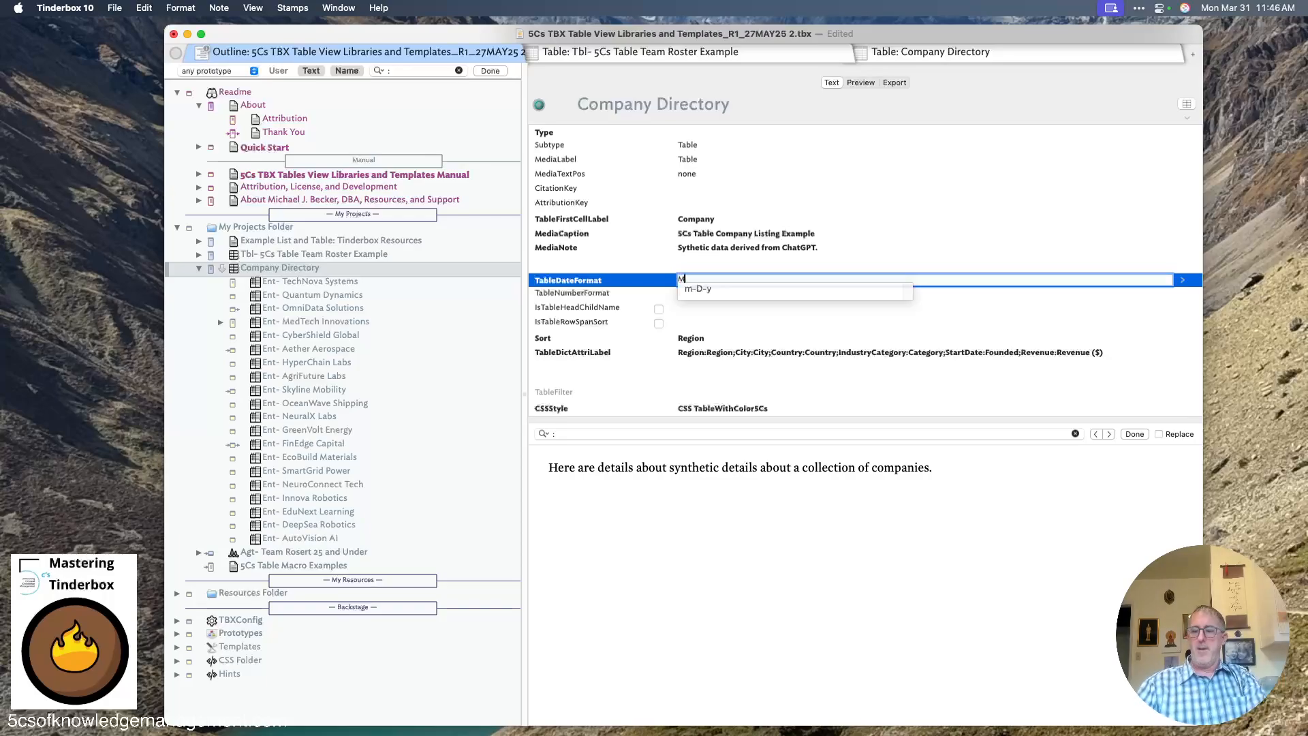
pyautogui.press('Down')
pyautogui.press('Return')
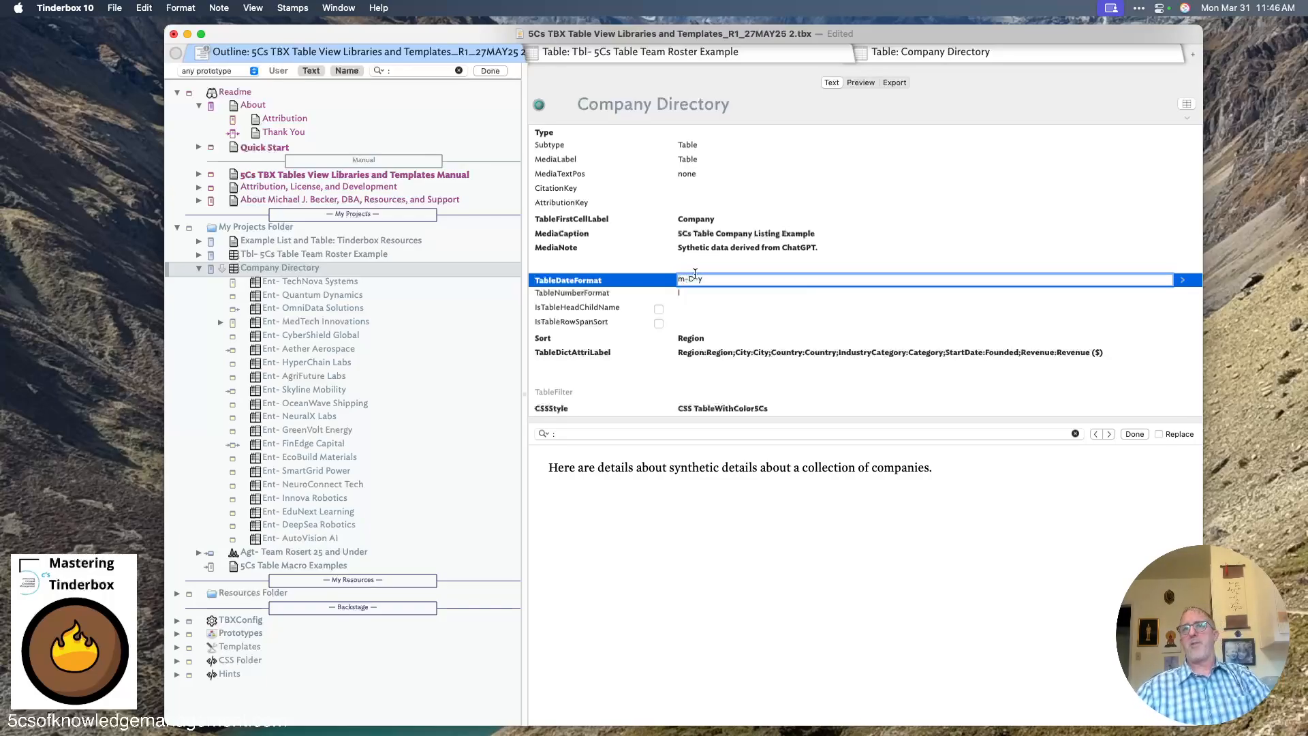
pyautogui.click(860, 82)
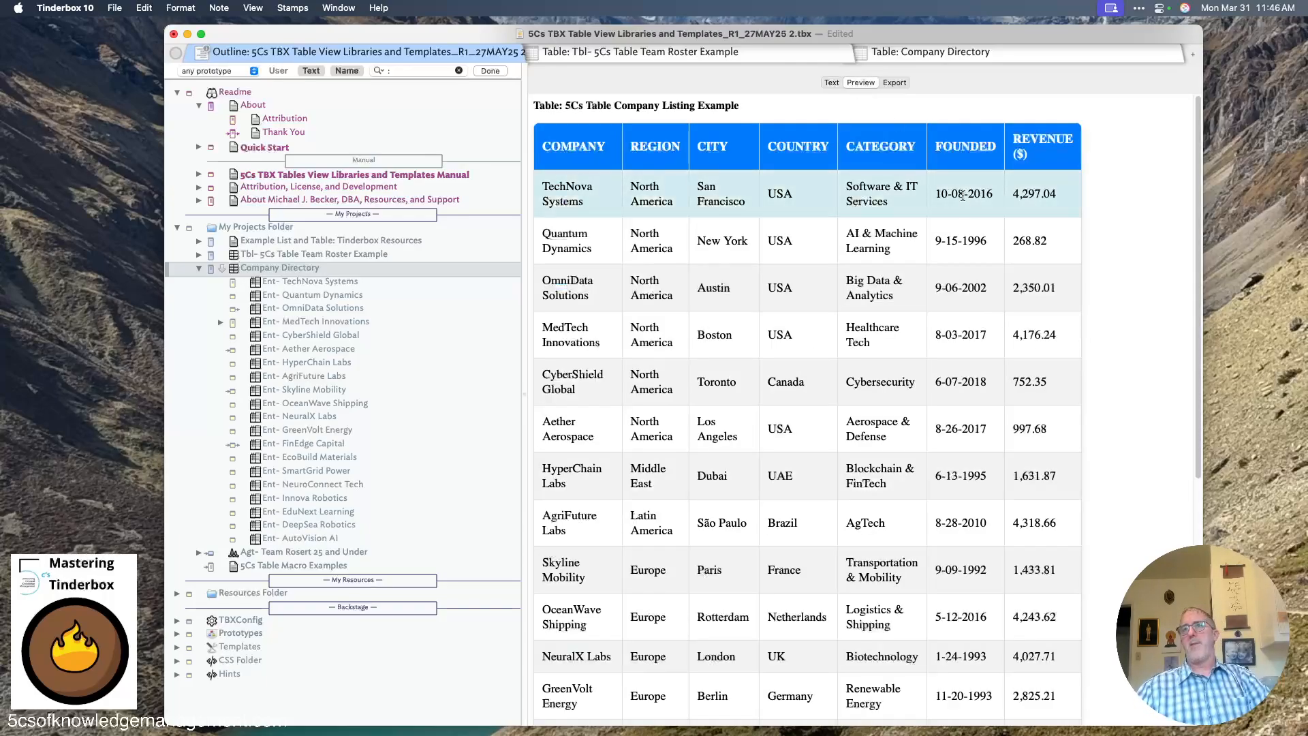
# Set the Company Directory note's TableDateFormat to m-D-Y and preview the table
pyautogui.click(832, 83)
pyautogui.click(685, 278)
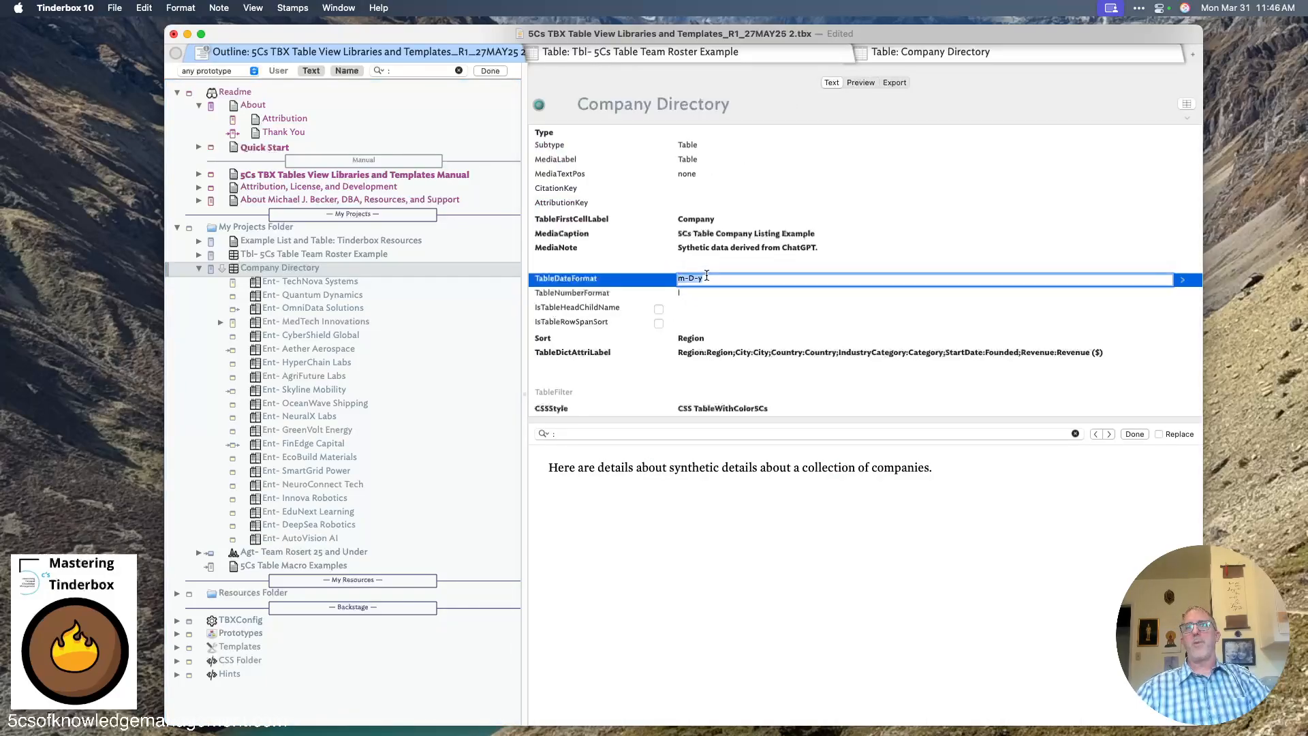
pyautogui.press('BackSpace')
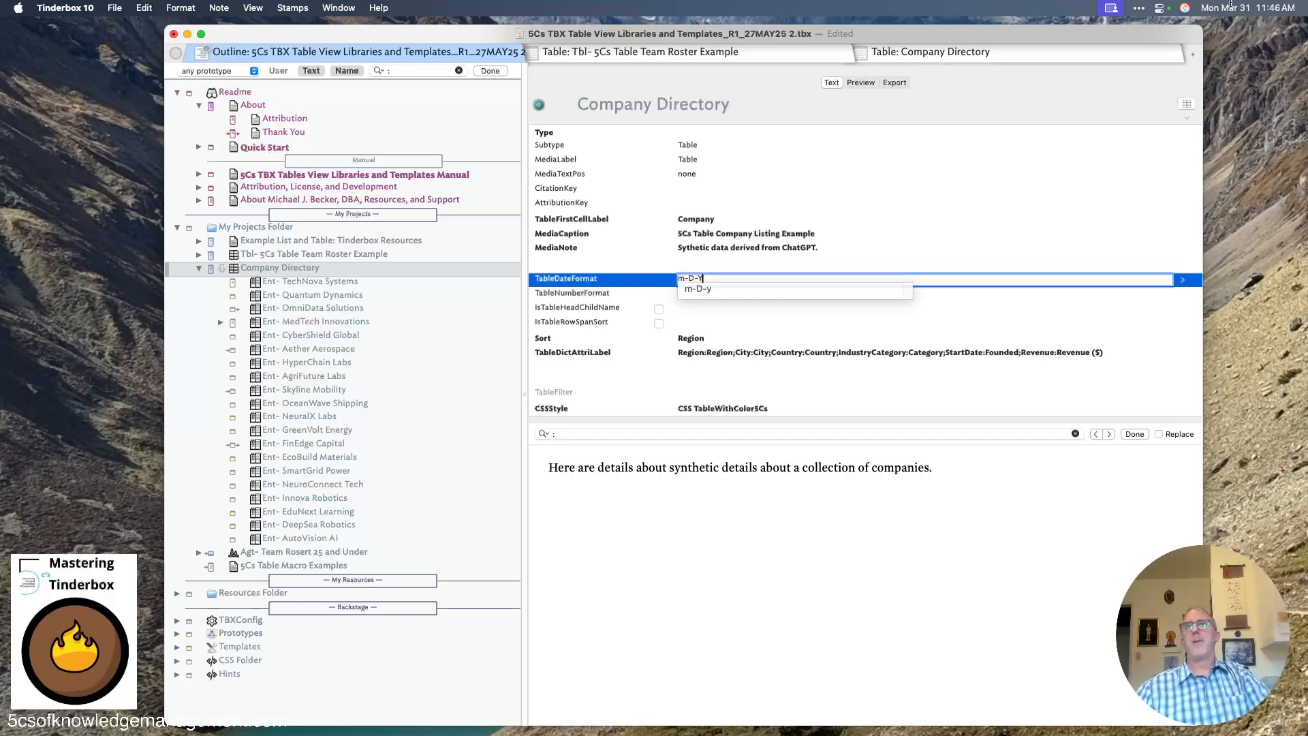
pyautogui.click(860, 83)
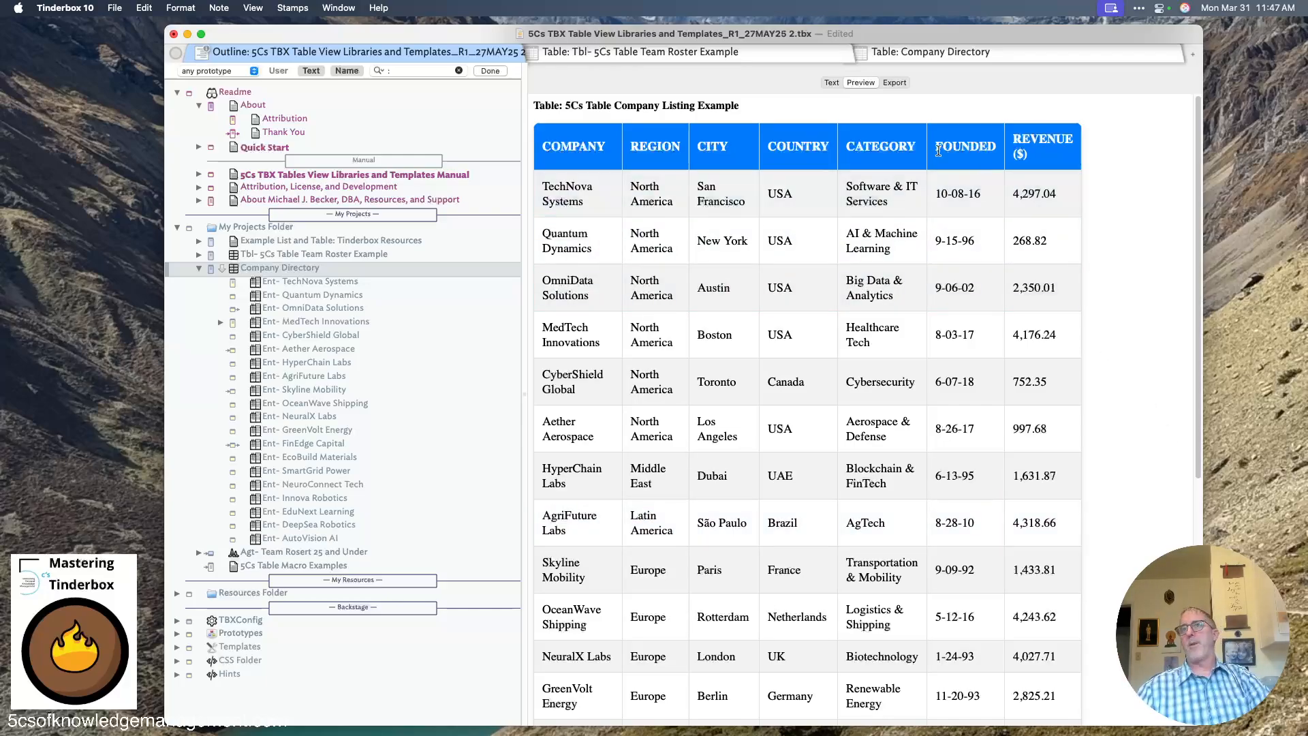
# Set the Company Directory note's TableNumberFormat to X and preview the table
pyautogui.click(831, 83)
pyautogui.click(713, 296)
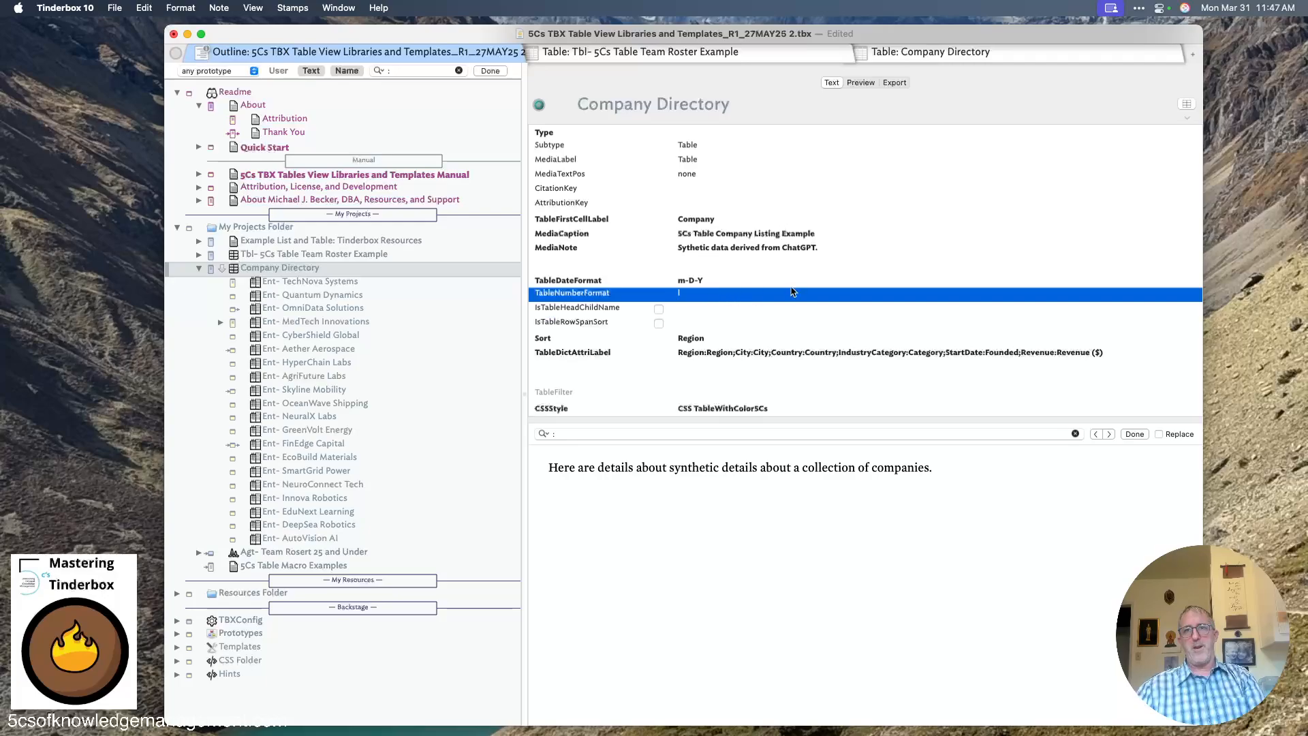
pyautogui.click(728, 295)
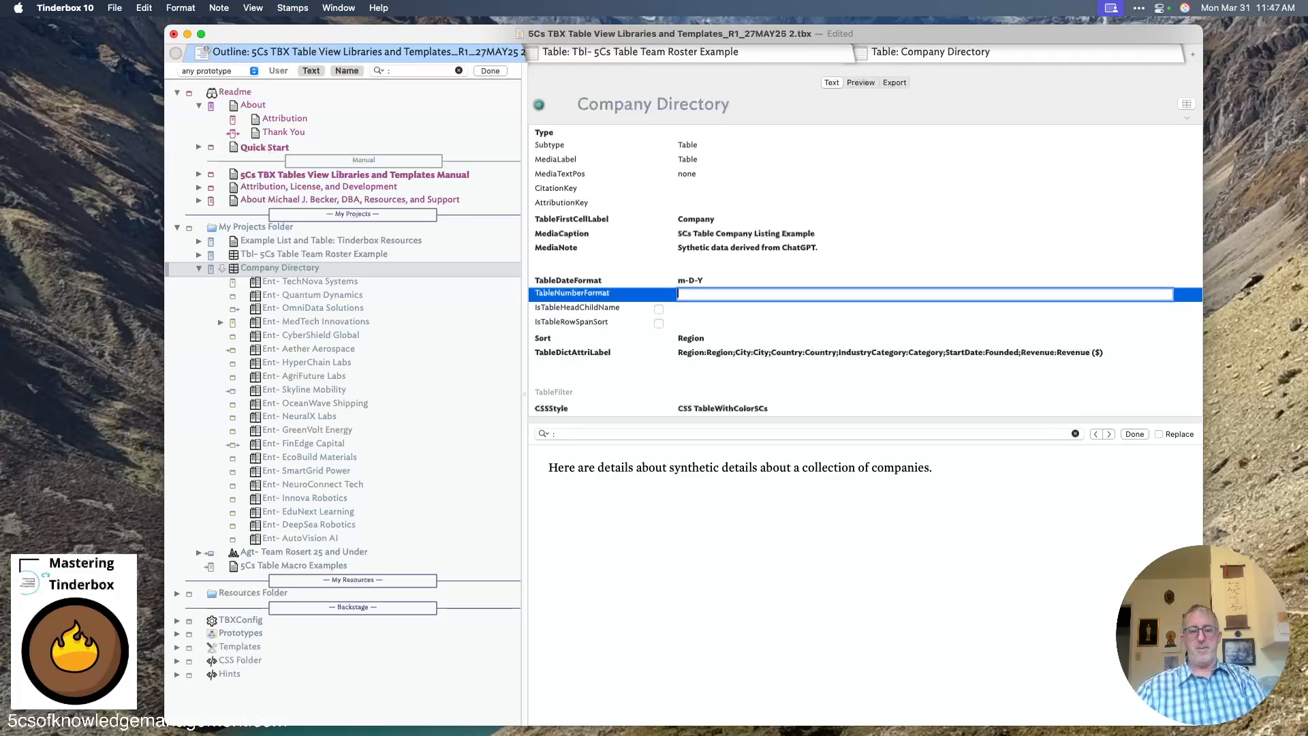
pyautogui.write('X')
pyautogui.click(859, 82)
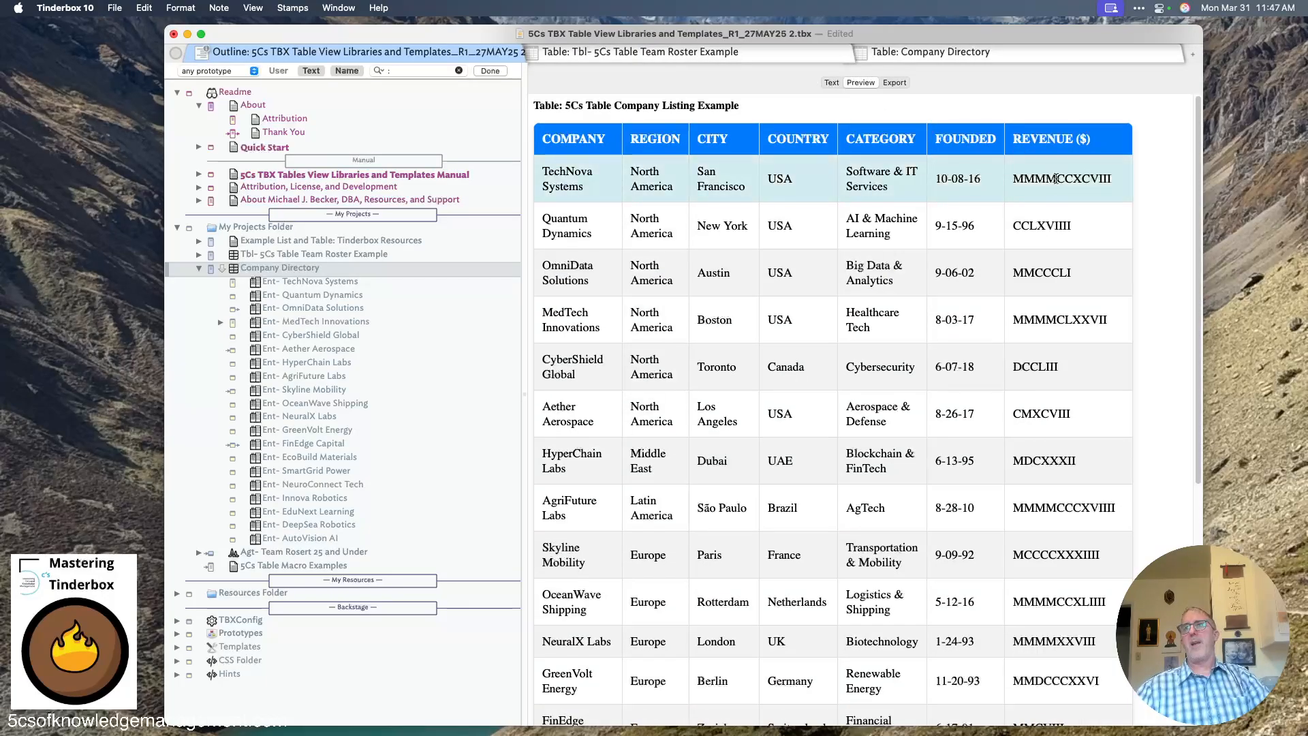
# Return to the Company Directory note's text view and clear the custom TableNumberFormat value
pyautogui.click(832, 82)
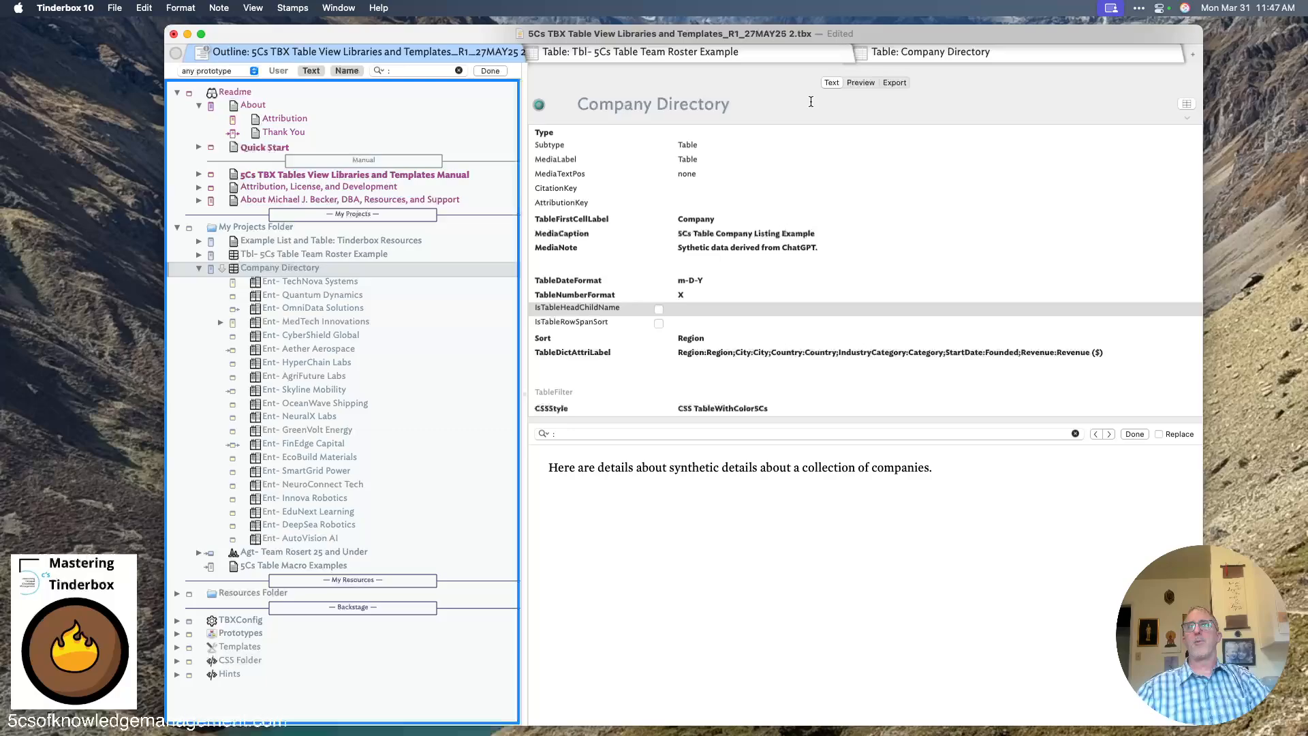
pyautogui.click(763, 303)
pyautogui.click(767, 293)
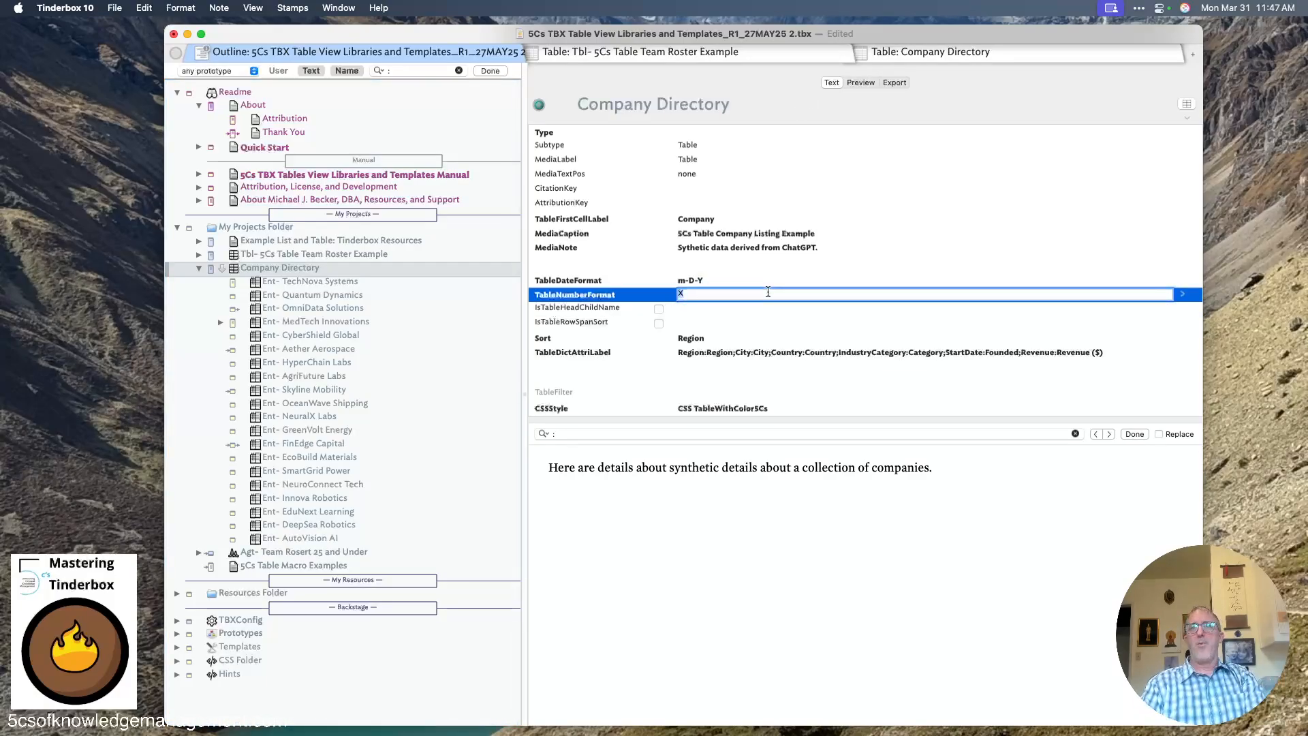
pyautogui.press('BackSpace')
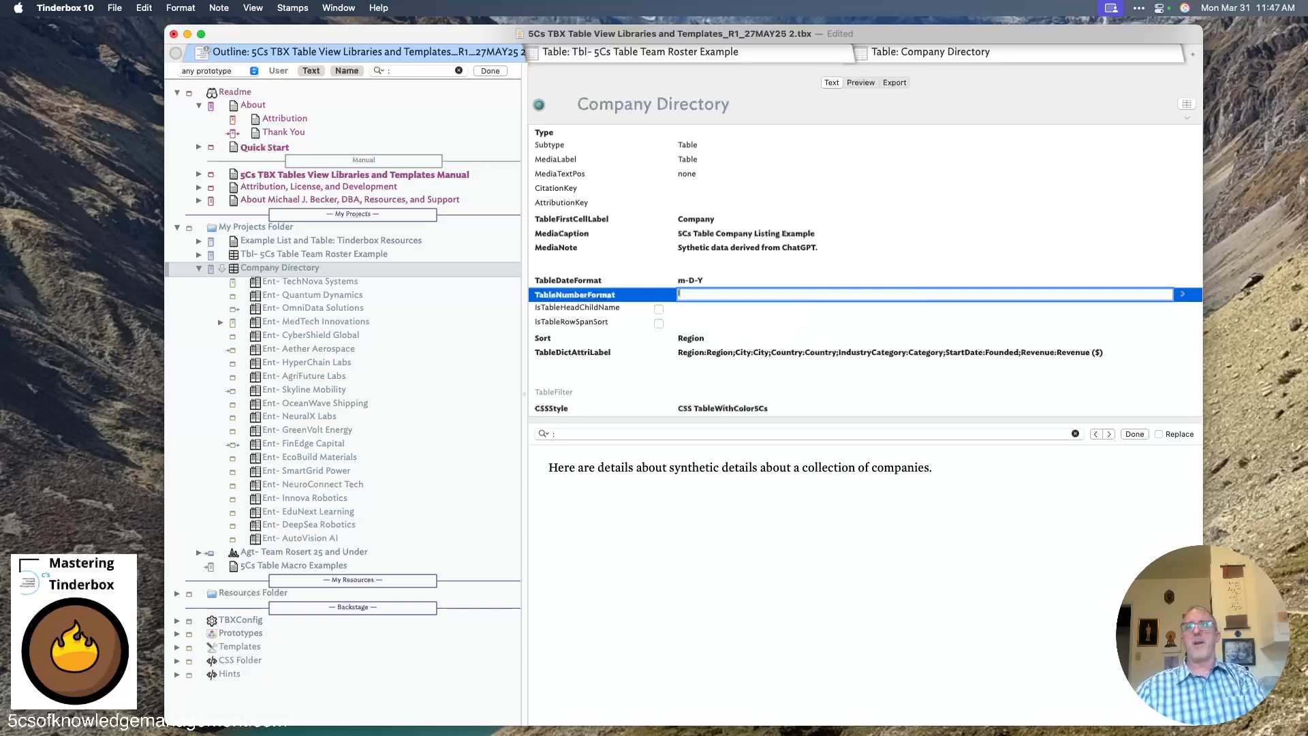
pyautogui.press('Return')
pyautogui.click(848, 327)
pyautogui.click(788, 320)
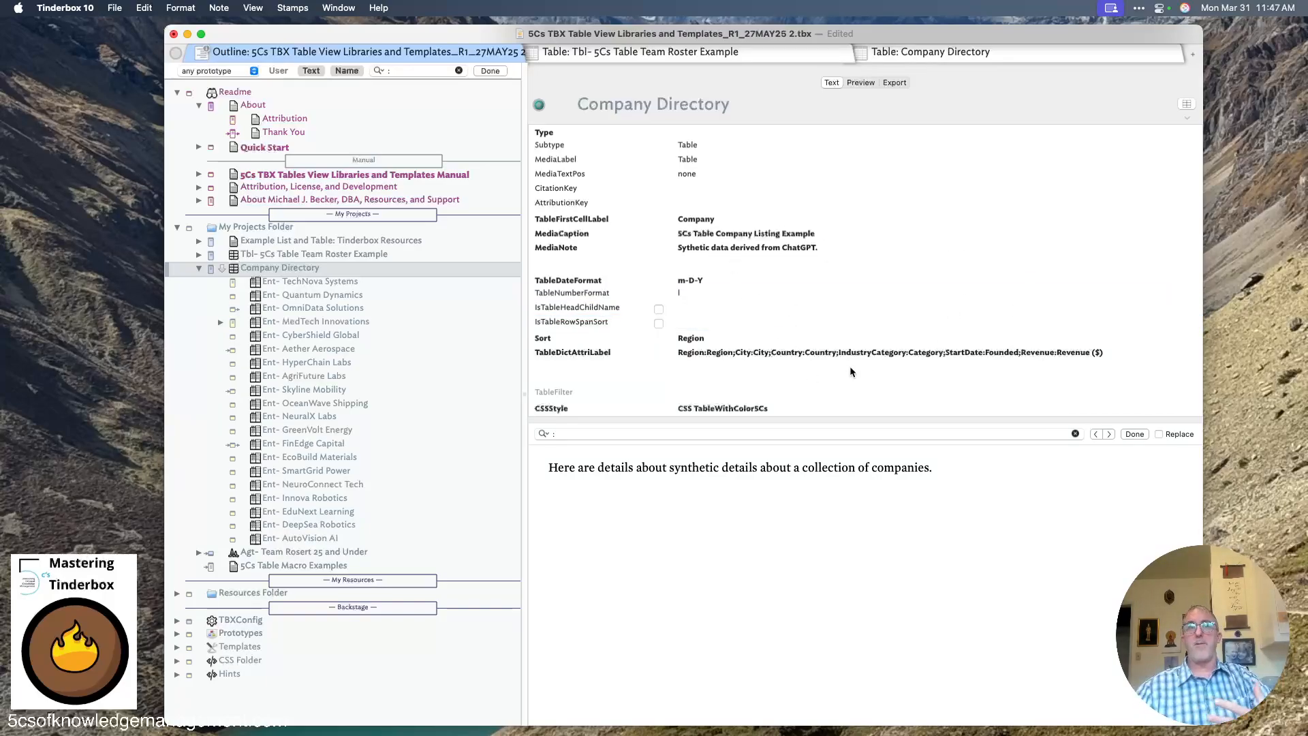
# Collapse Company Directory, then examine the Agt- Team Rosert 25 and Under agent's children and compare its preview with the team roster table
pyautogui.click(197, 267)
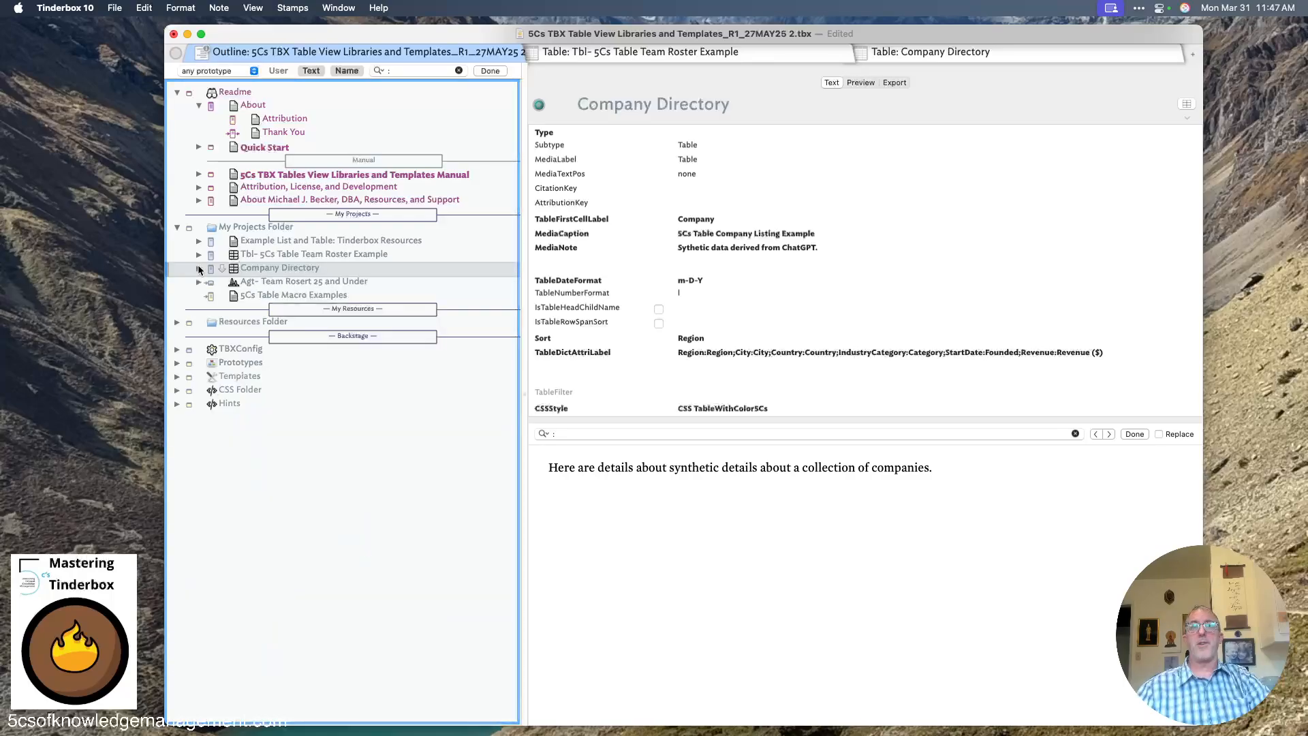
pyautogui.click(248, 284)
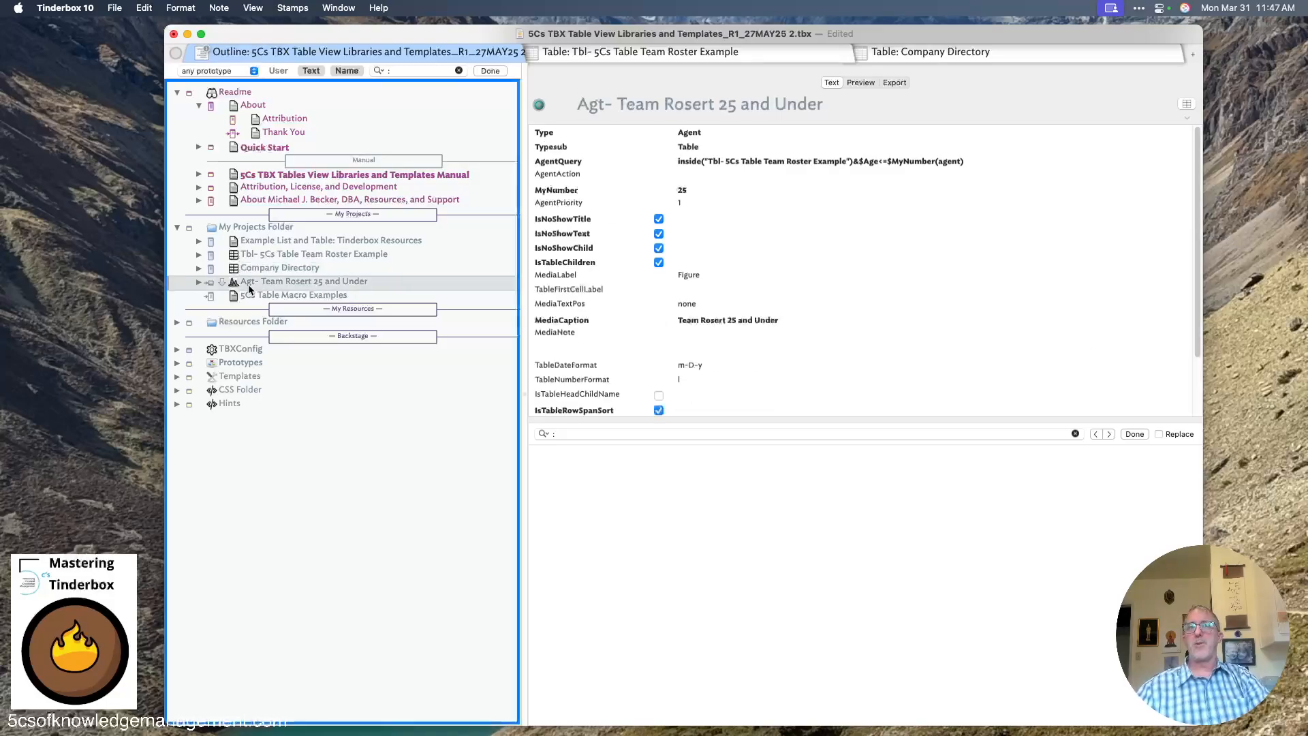
pyautogui.click(199, 282)
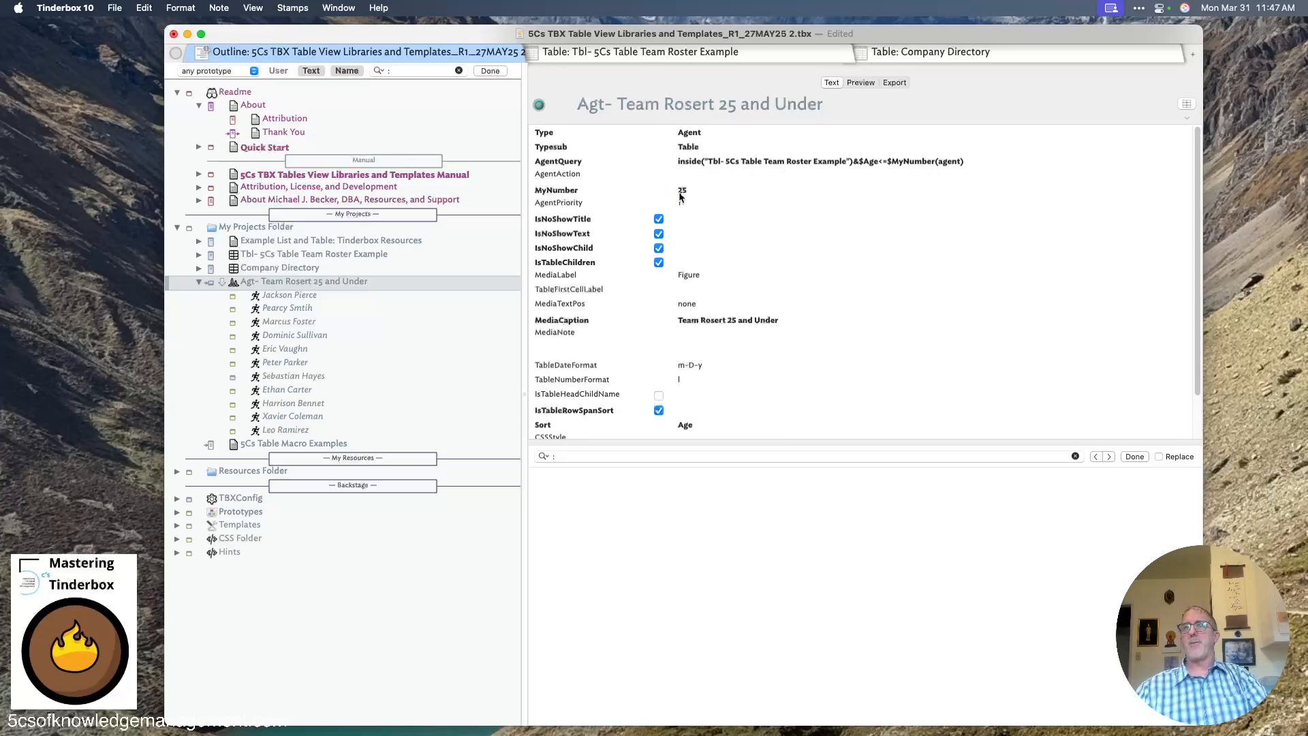
pyautogui.click(864, 83)
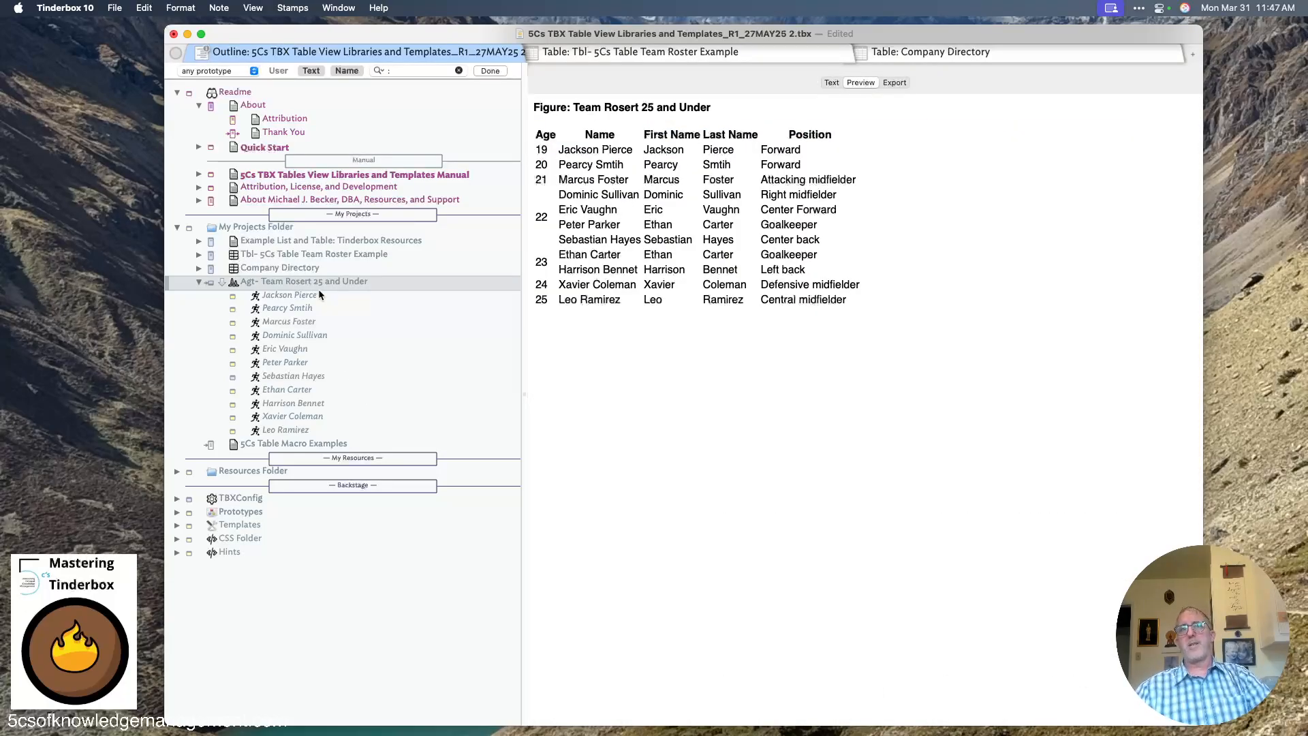
pyautogui.click(280, 256)
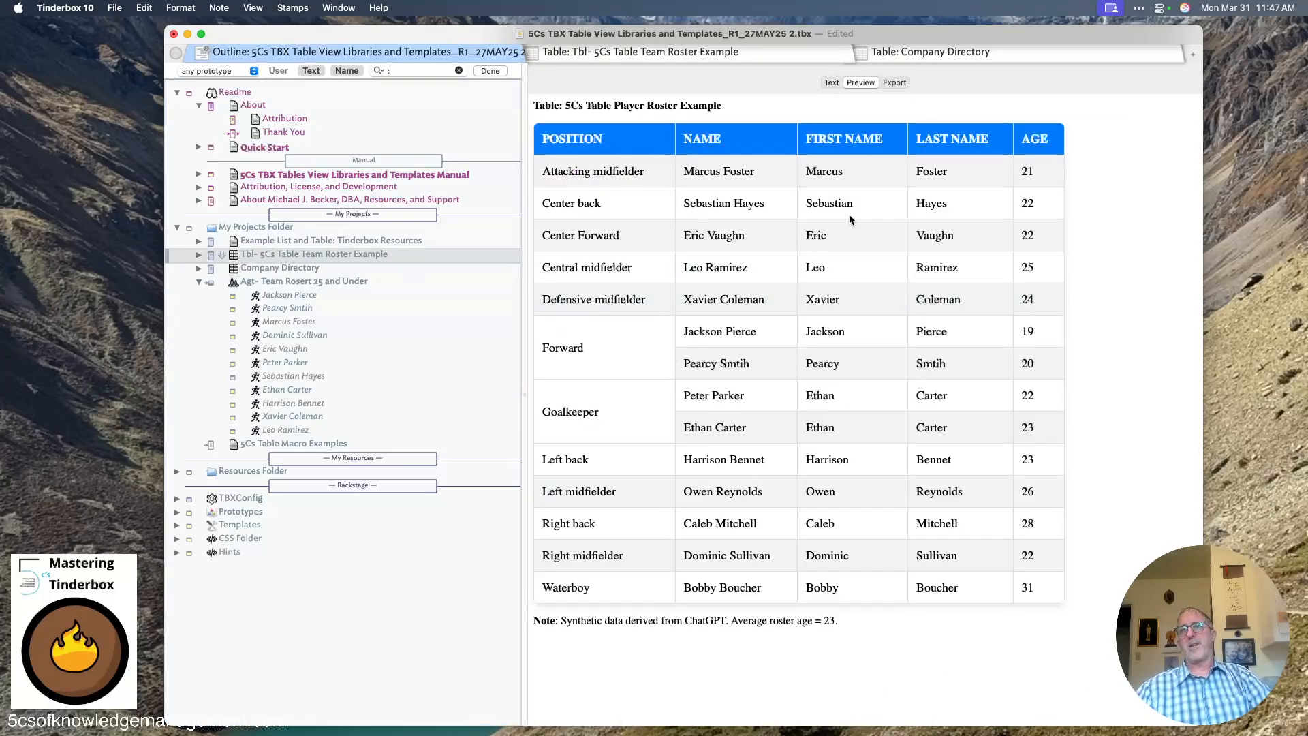
pyautogui.click(316, 281)
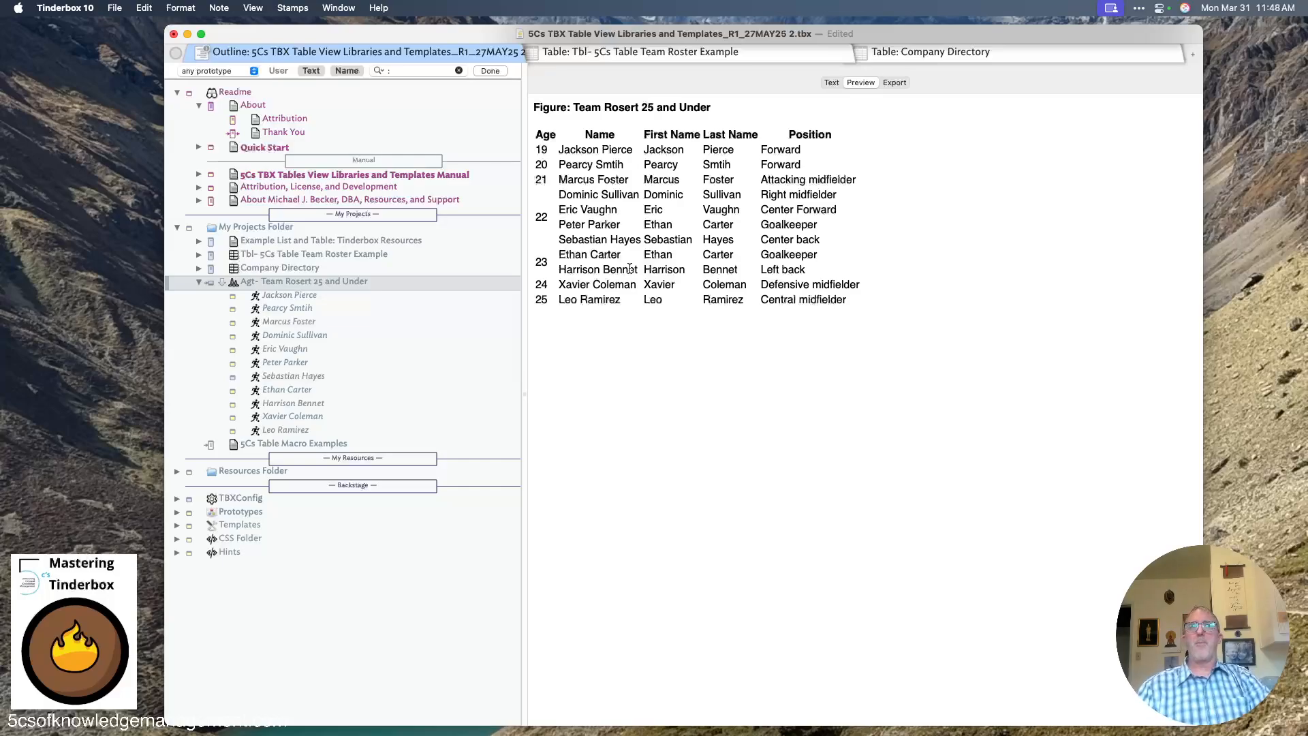
pyautogui.click(833, 81)
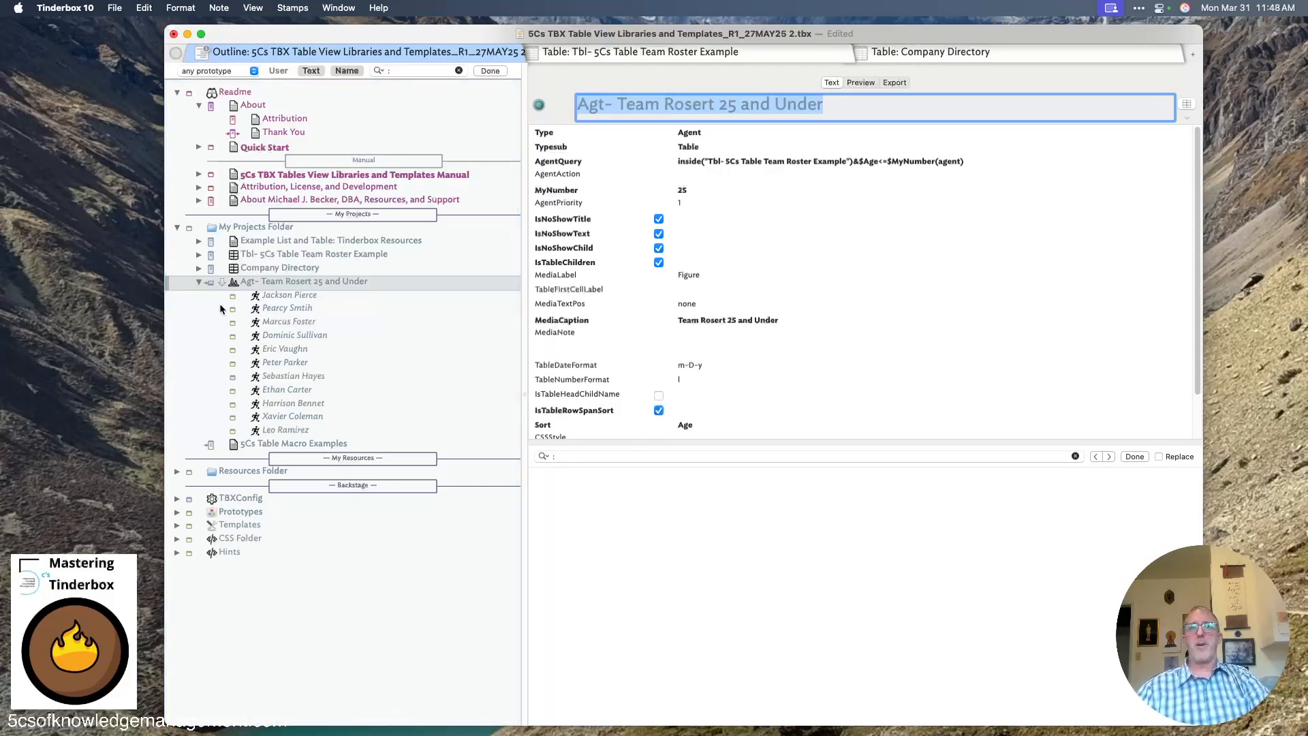
pyautogui.click(183, 277)
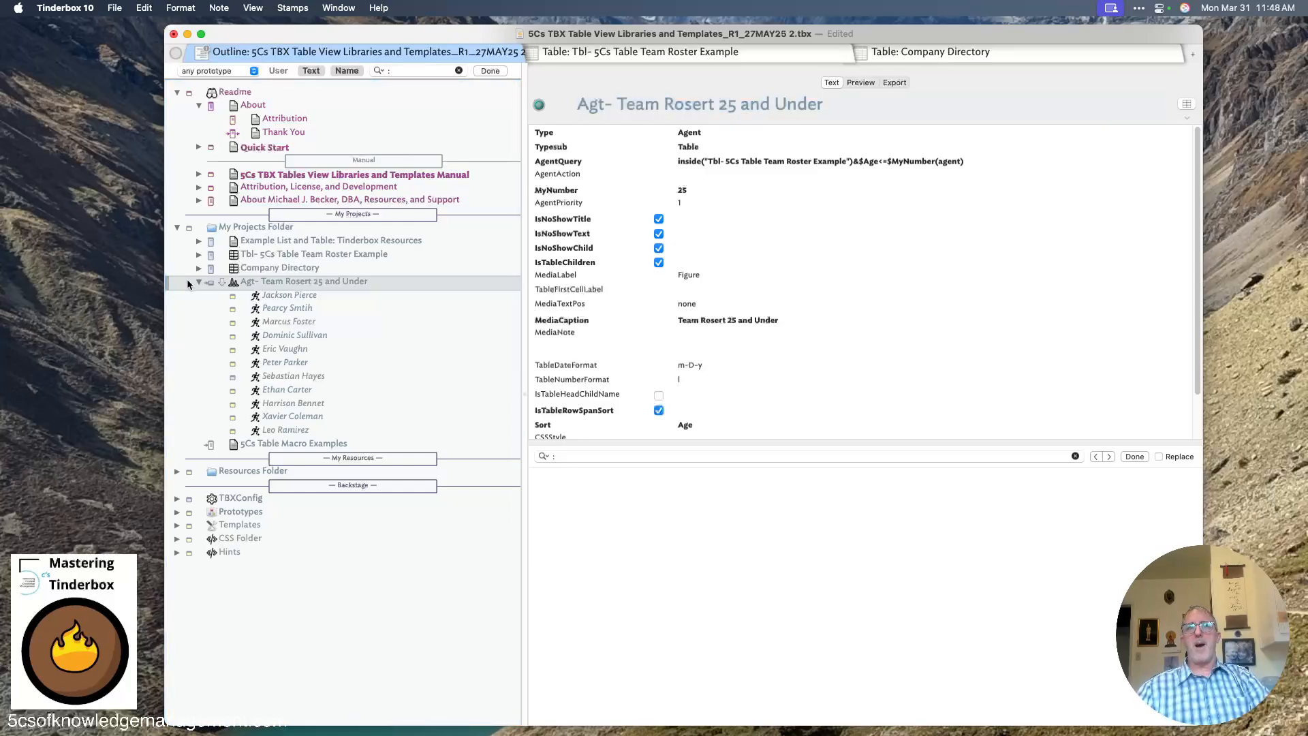
pyautogui.click(197, 282)
# Examine the advTable5Cs macro code in the 5Cs Table Macro Examples note and look through its previewed tables
pyautogui.click(237, 300)
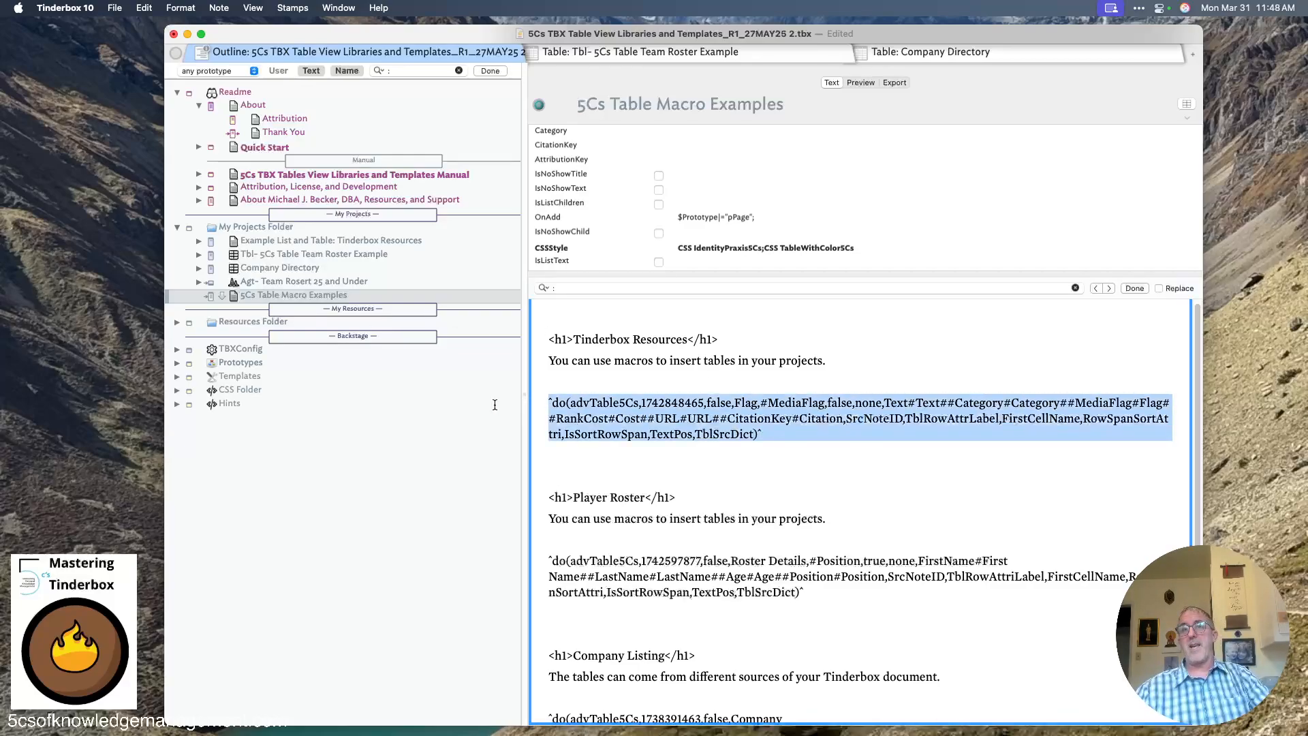
pyautogui.tripleClick(565, 447)
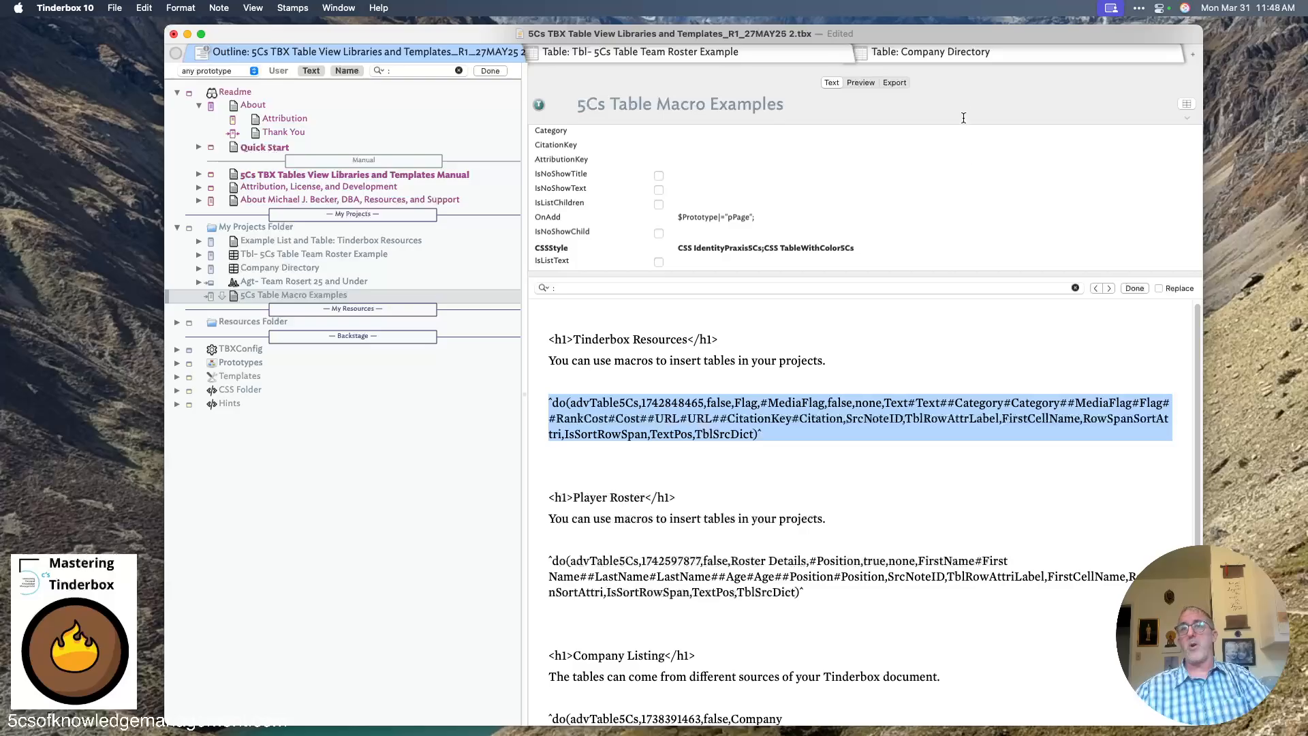
pyautogui.click(861, 82)
pyautogui.scroll(-10, 828, 399)
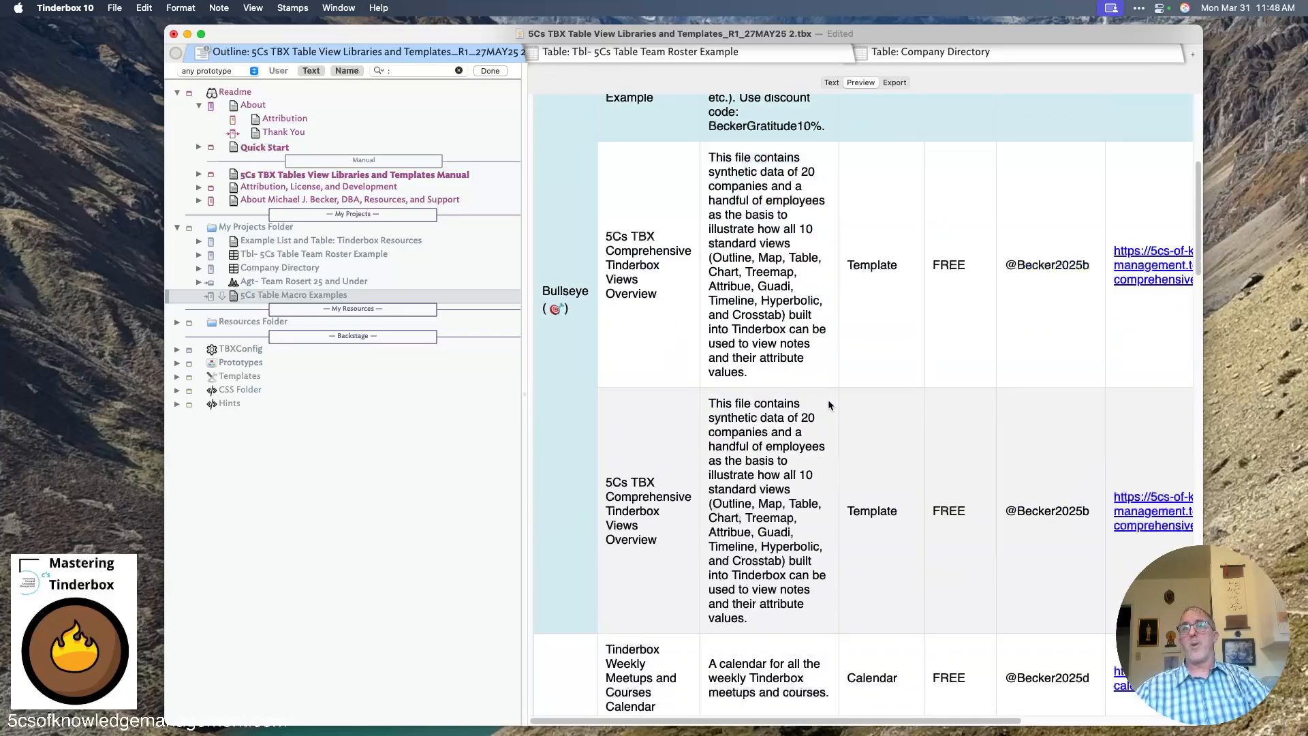
pyautogui.scroll(-10, 828, 400)
pyautogui.scroll(20, 828, 402)
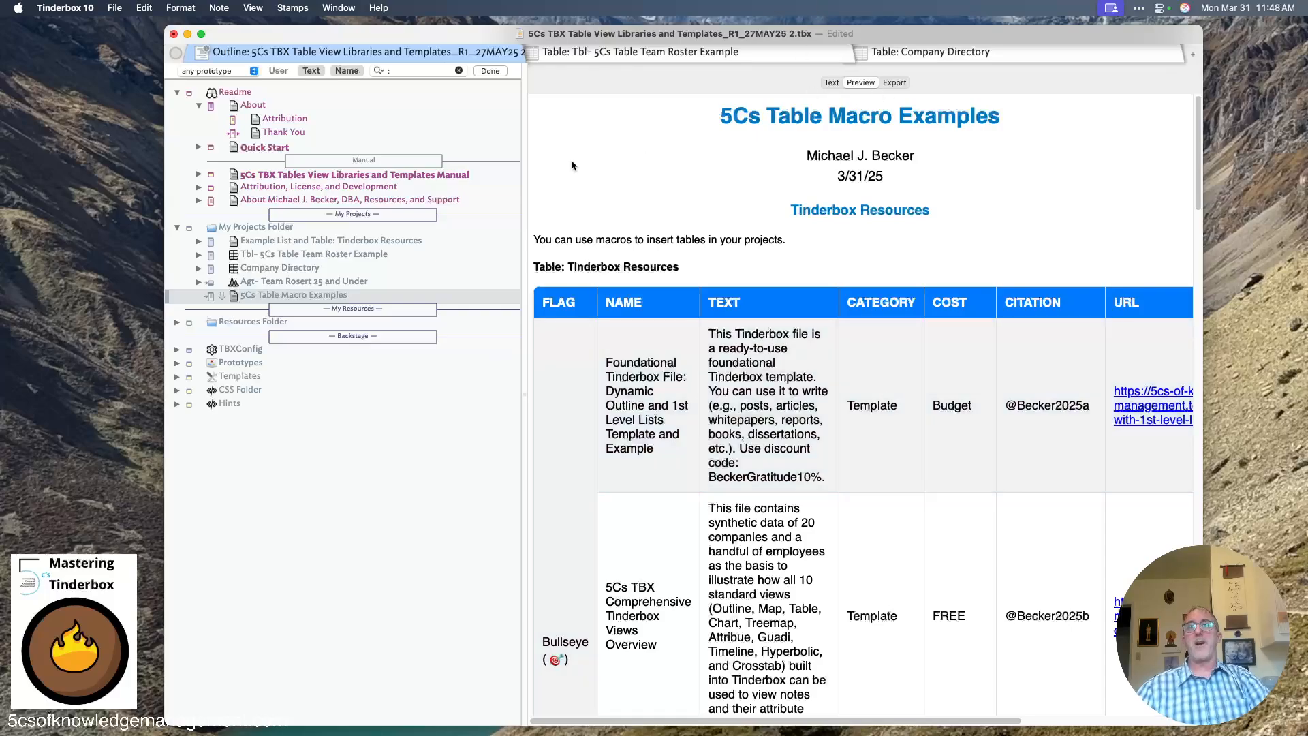
pyautogui.click(831, 82)
# Copy the Installer: 5Cs TBX Table View Libraries and Templates note from Quick Start and paste it into a new Tinderbox document
pyautogui.click(199, 148)
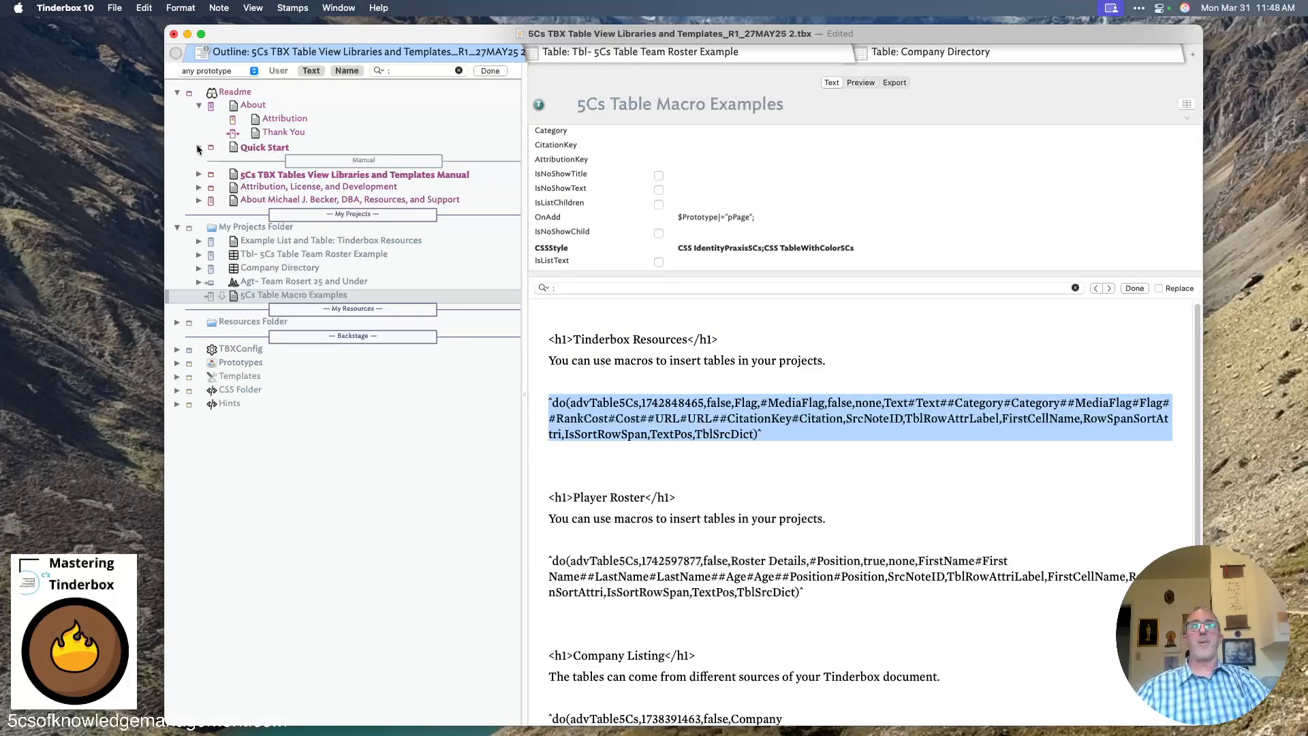
pyautogui.click(318, 188)
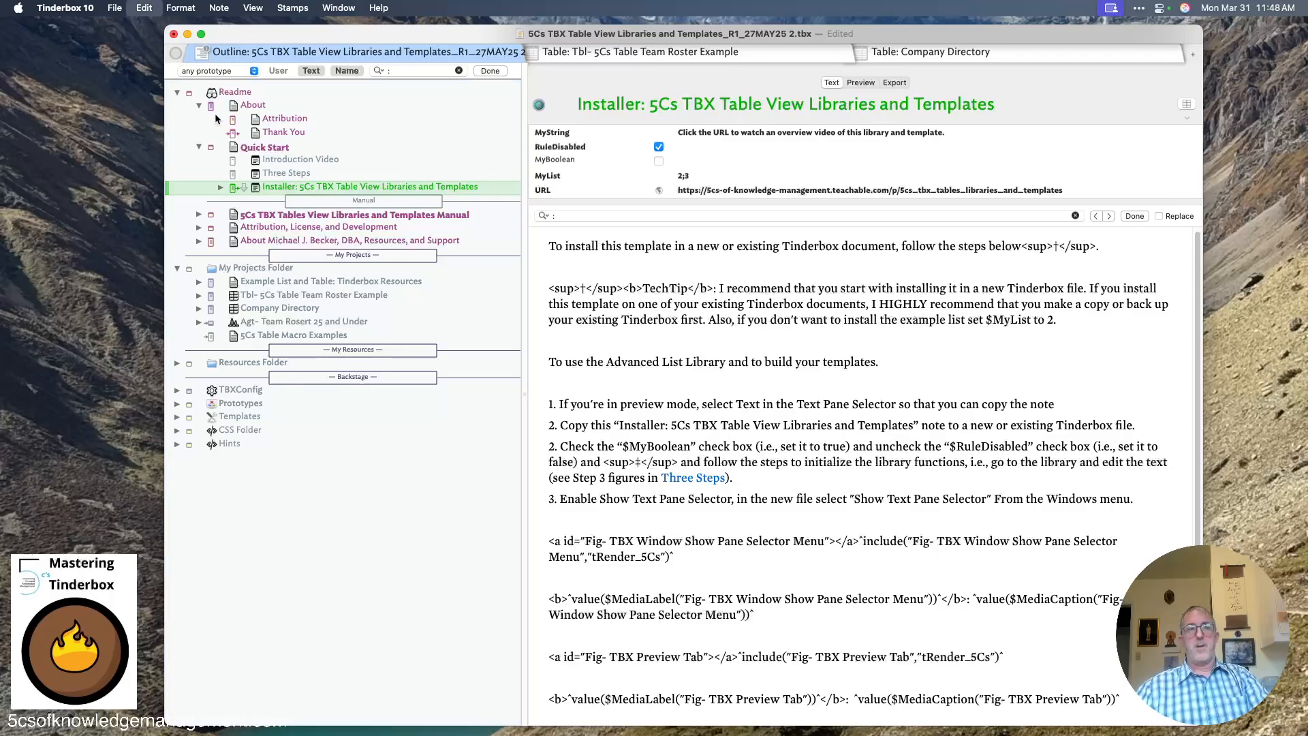
pyautogui.click(145, 8)
pyautogui.click(115, 28)
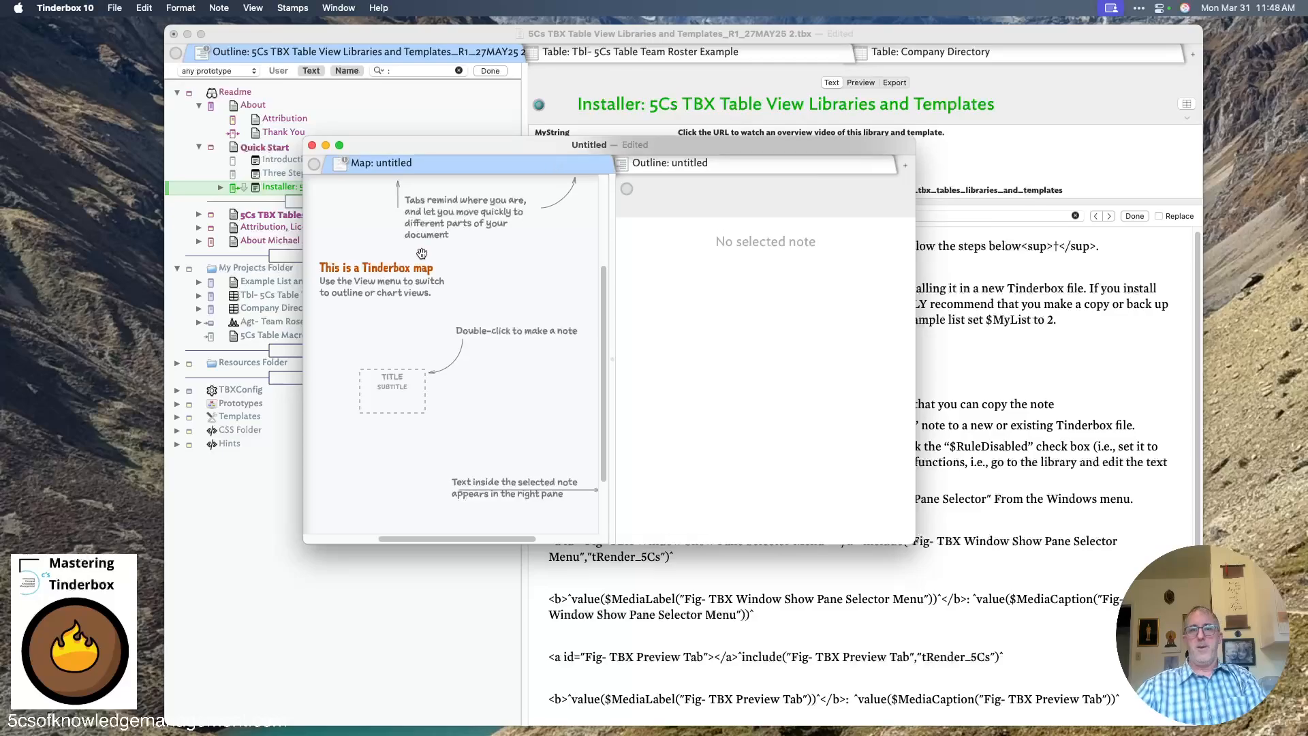
pyautogui.press('super+v')
# Remove the 2 from the pasted Installer note's MyList attribute, leaving ;3
pyautogui.click(769, 260)
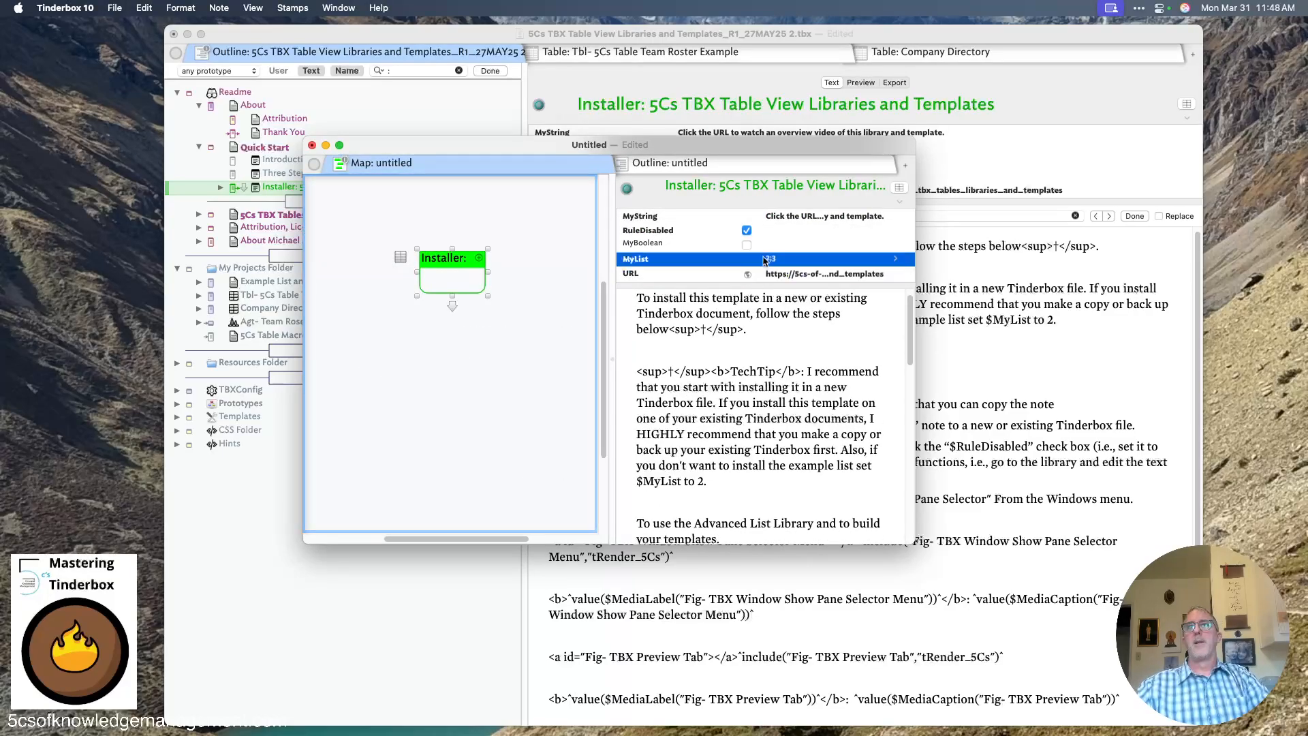
pyautogui.click(770, 261)
pyautogui.press('BackSpace')
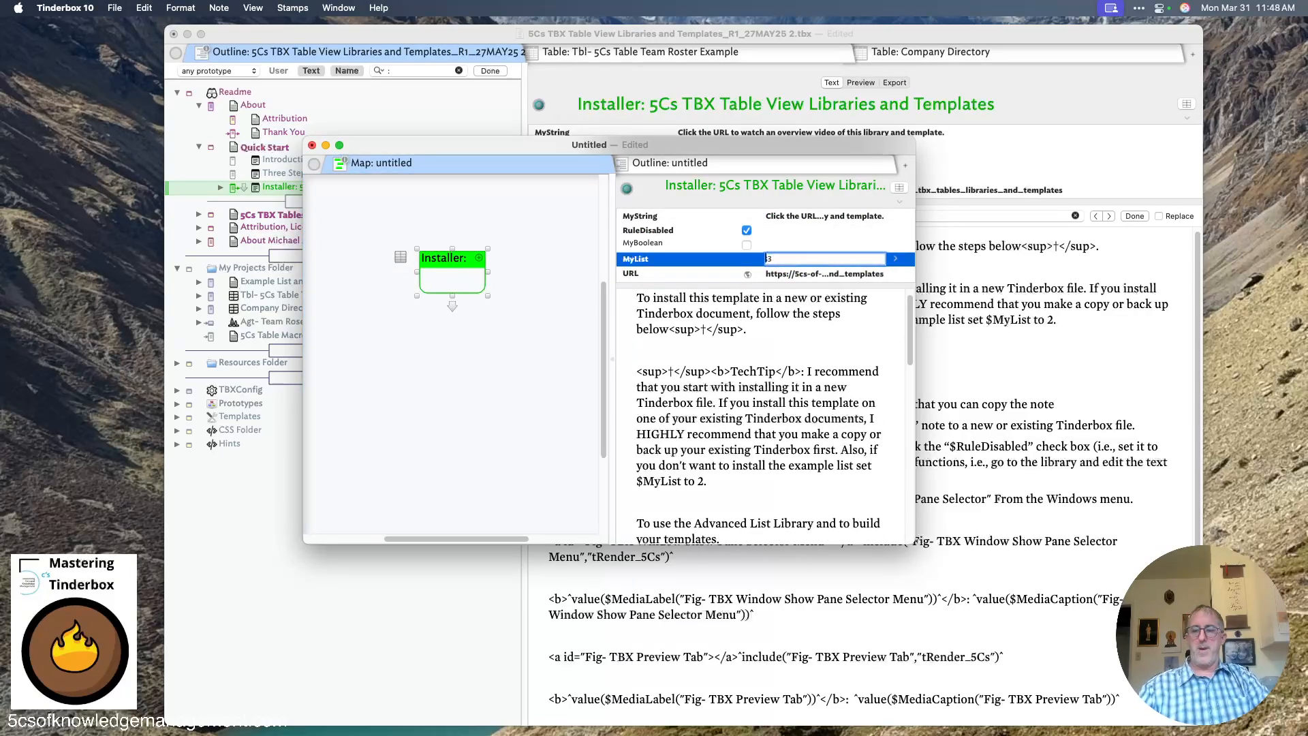
pyautogui.press('Return')
# Turn off RuleDisabled and turn on MyBoolean to run the installer, and show the new document's outline
pyautogui.click(747, 231)
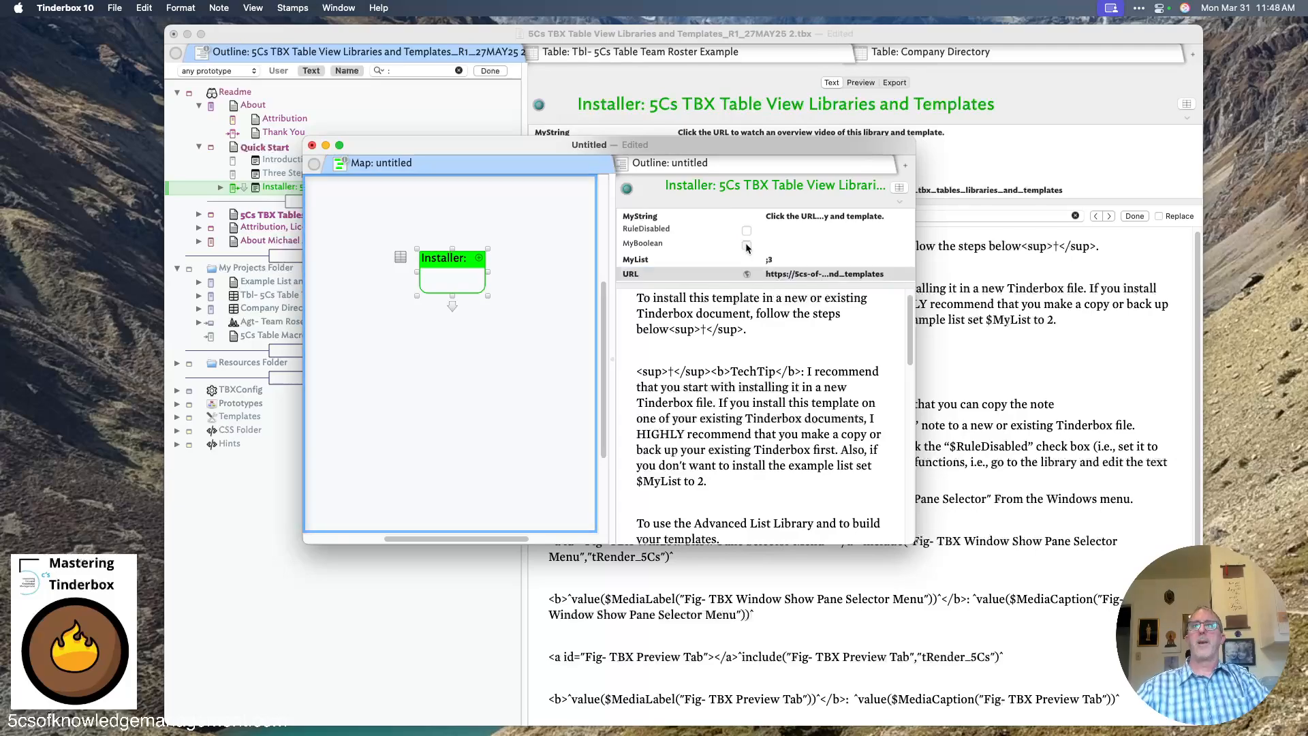
pyautogui.click(746, 246)
pyautogui.click(415, 344)
pyautogui.click(764, 170)
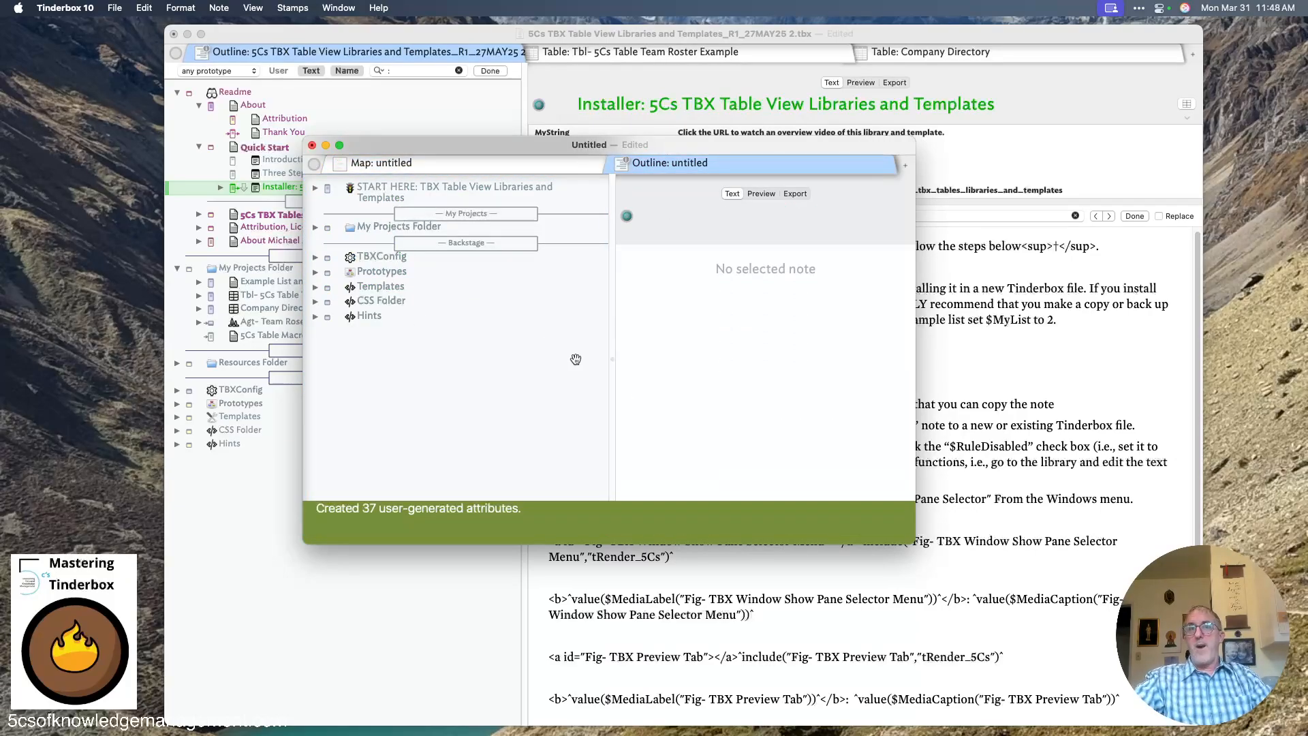
# Expand the START HERE note, look through its Step 2 and Step 3 instruction notes, and widen the outline pane
pyautogui.click(314, 188)
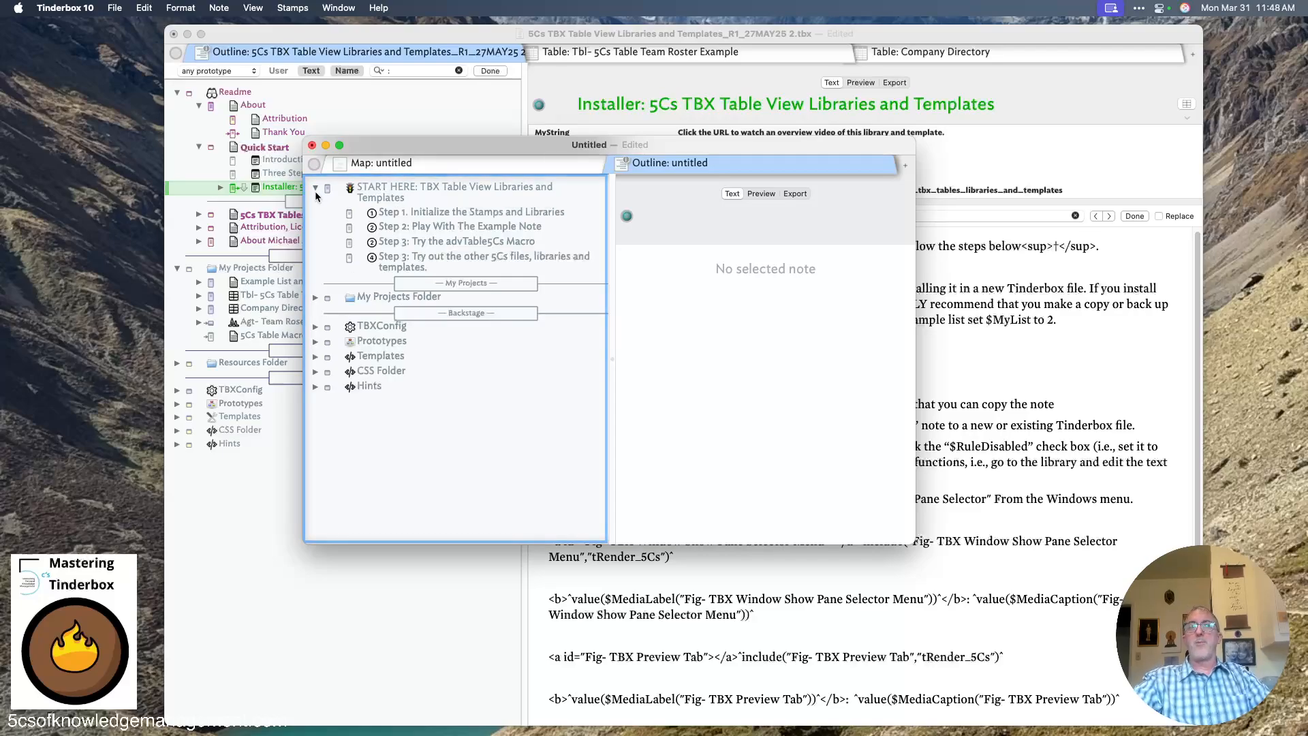
pyautogui.click(412, 227)
pyautogui.click(415, 240)
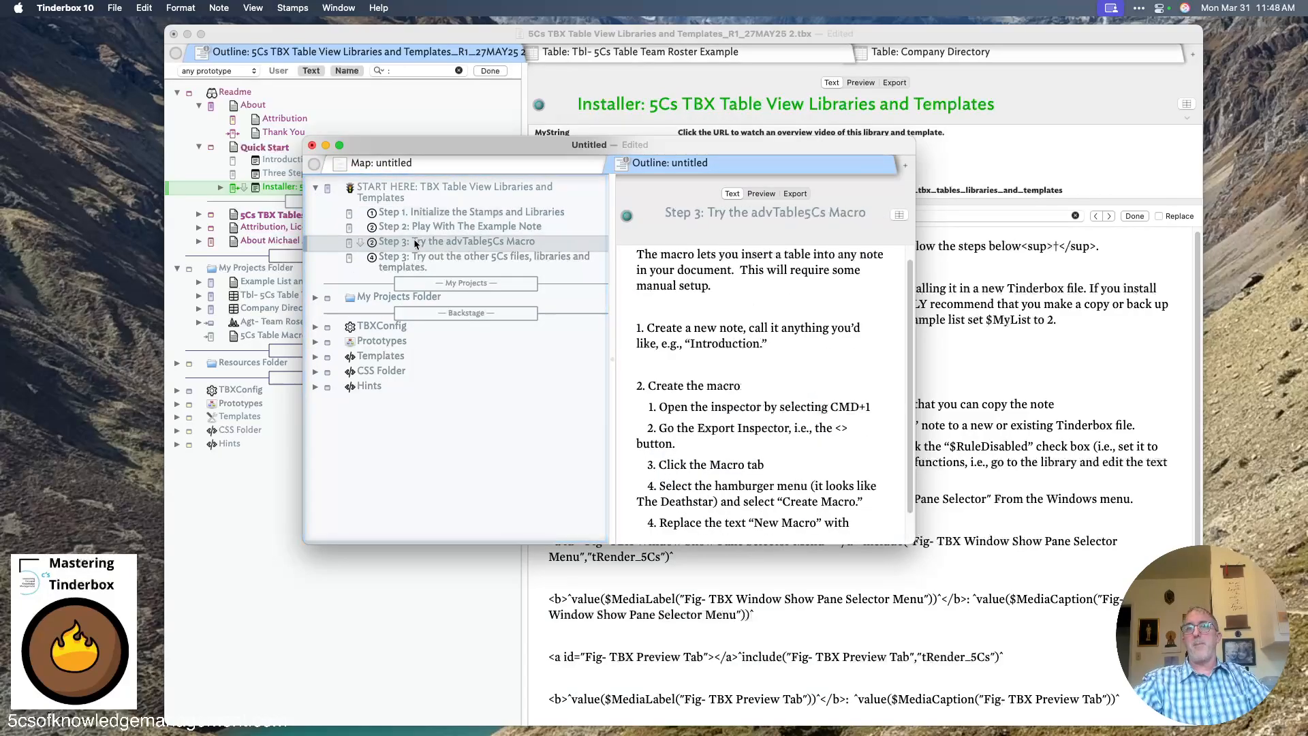
pyautogui.click(418, 265)
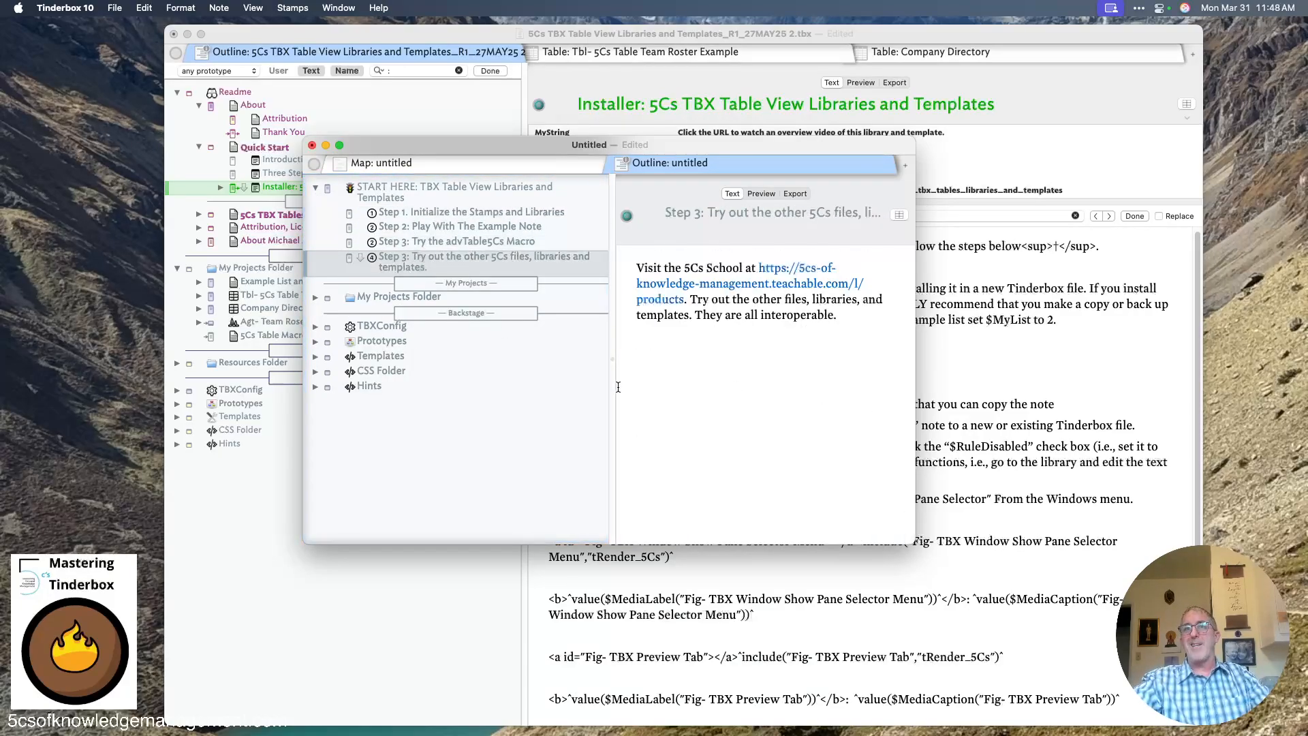
pyautogui.moveTo(612, 387); pyautogui.dragTo(648, 392)
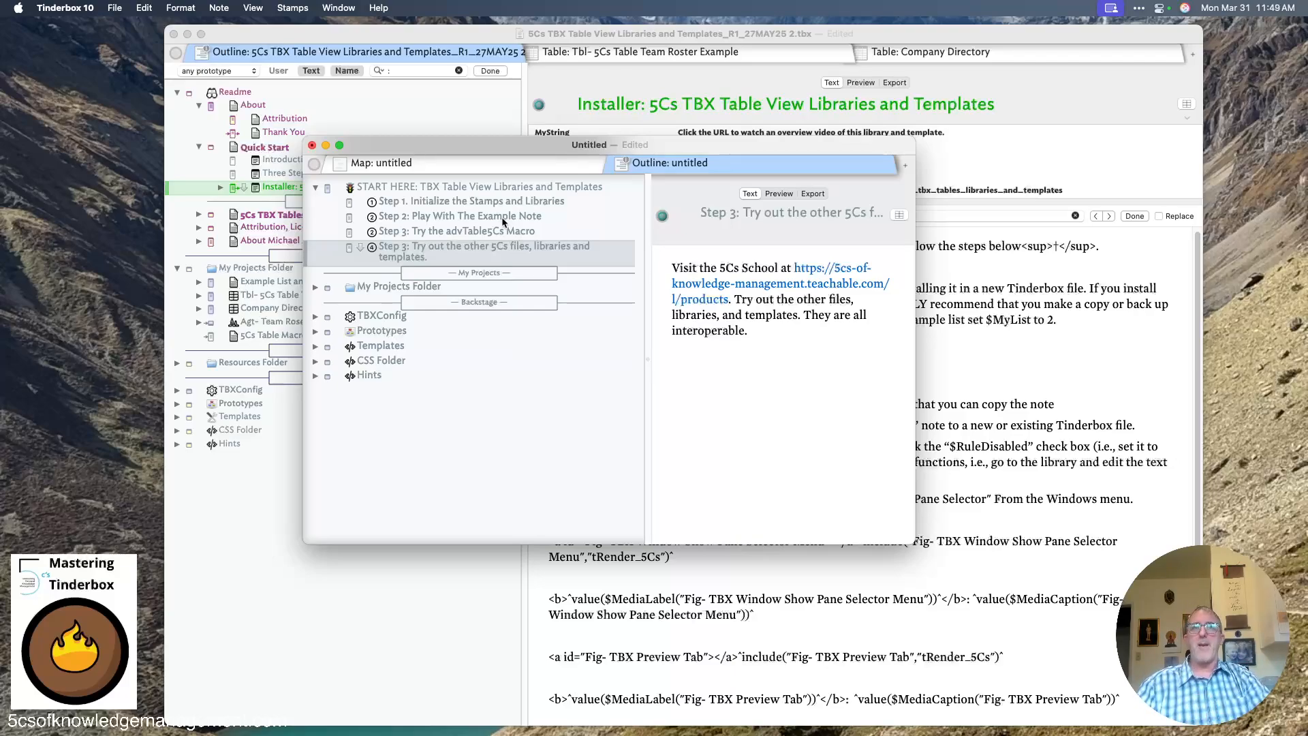
# Expand My Projects Folder, then select and expand the Example List and Table: Tinderbox Resources note
pyautogui.click(316, 287)
pyautogui.click(407, 300)
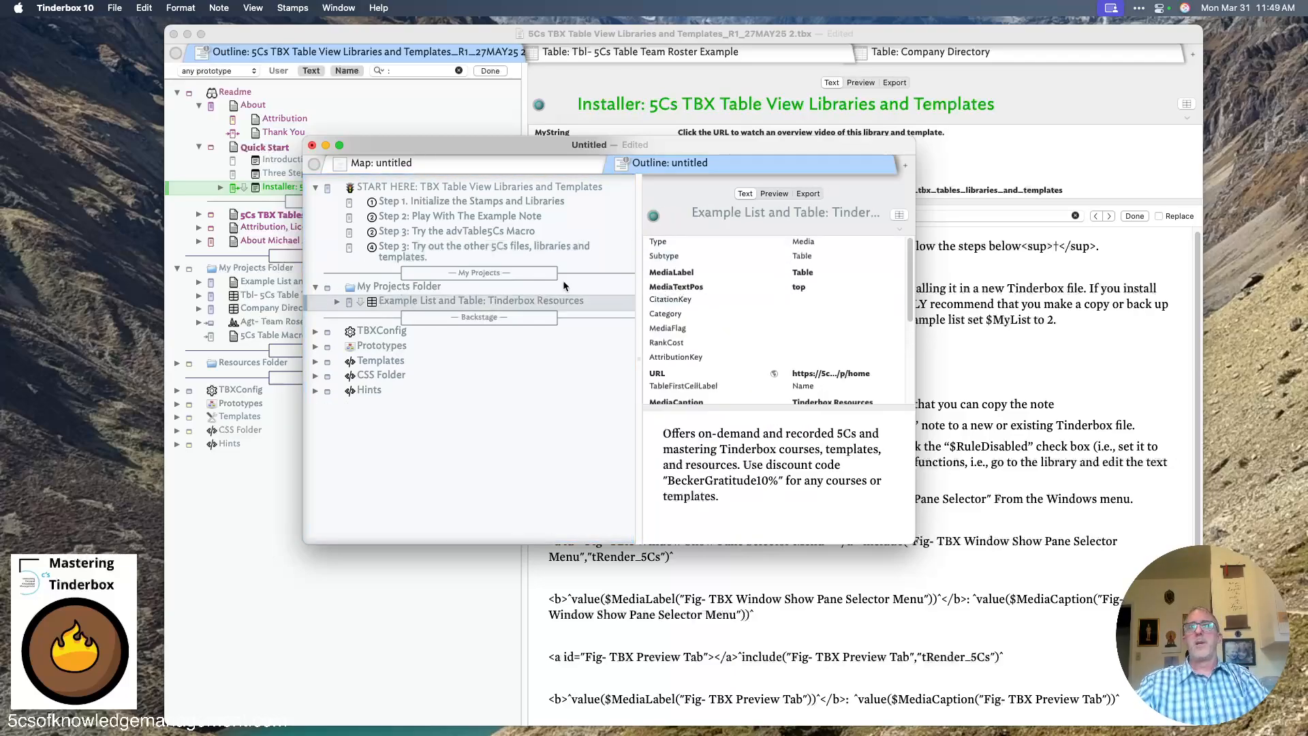
pyautogui.click(337, 301)
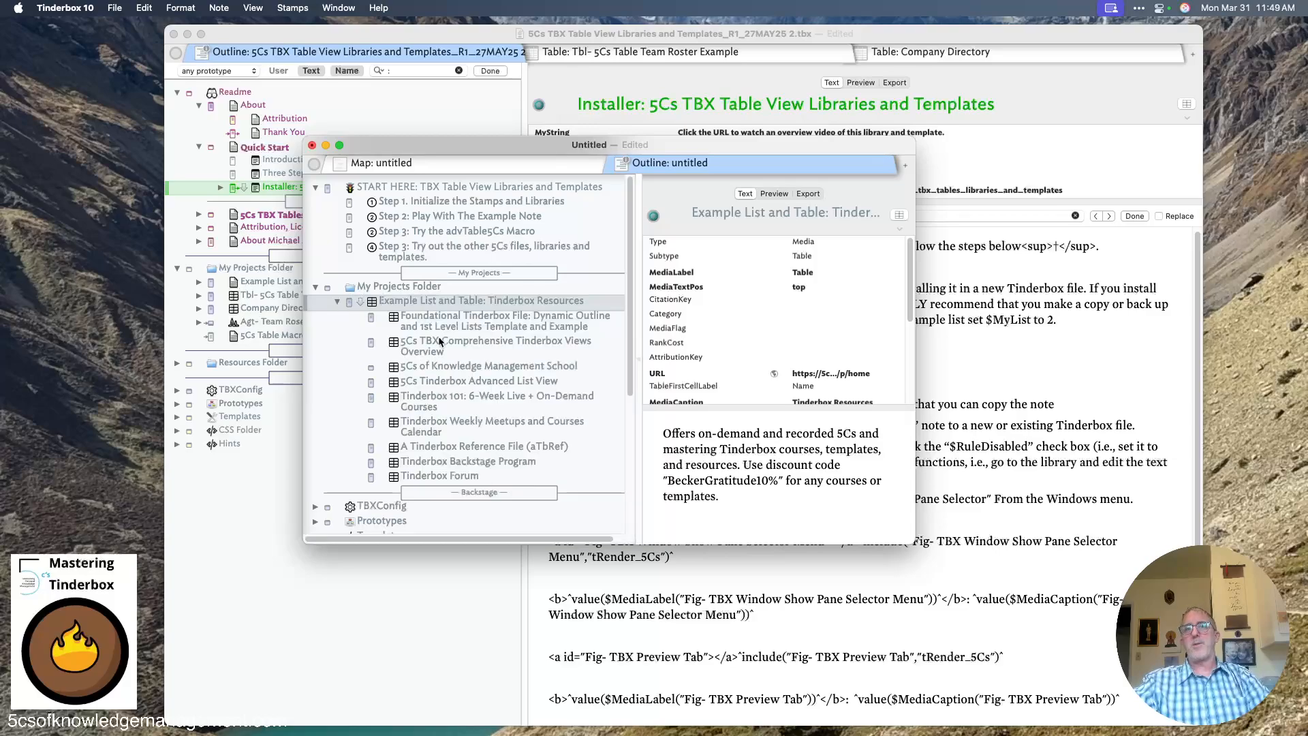
# Preview the Example List and Table: Tinderbox Resources note in a repositioned, enlarged document window, and return to its text
pyautogui.click(775, 195)
pyautogui.moveTo(709, 150); pyautogui.dragTo(525, 56)
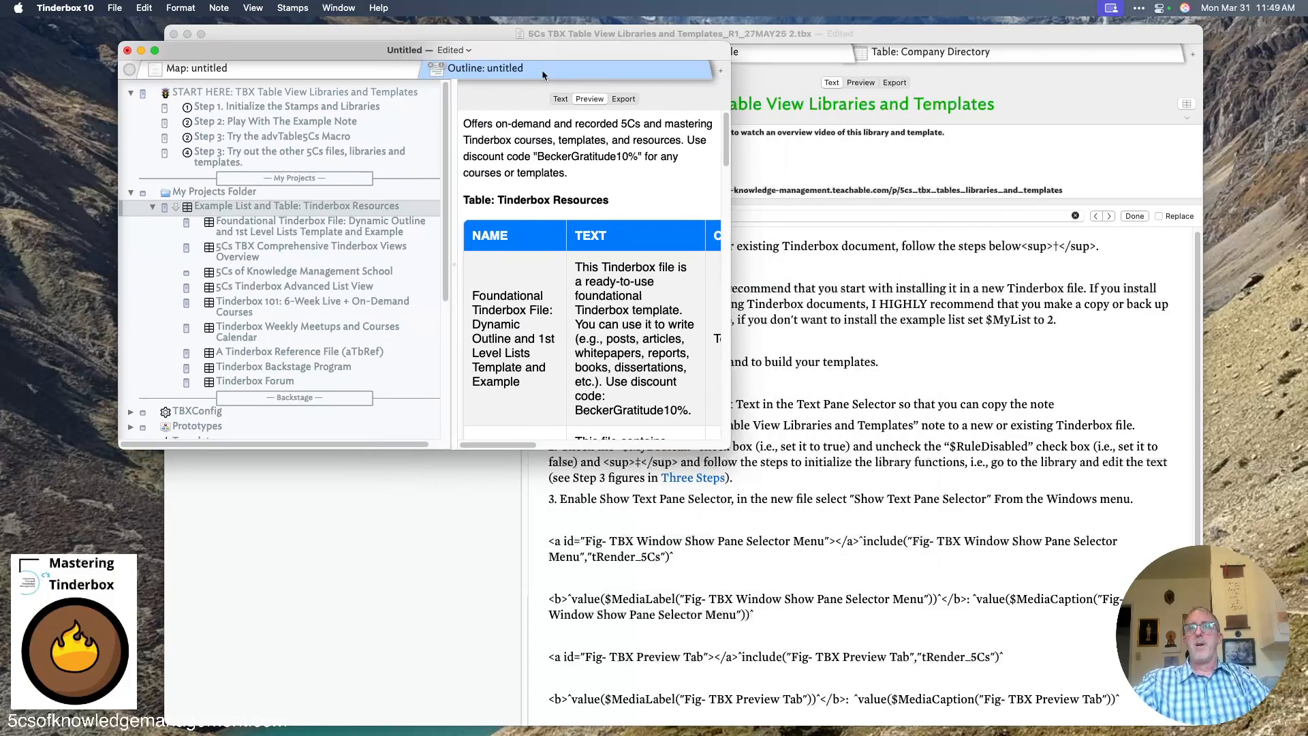
pyautogui.moveTo(731, 451); pyautogui.dragTo(999, 631)
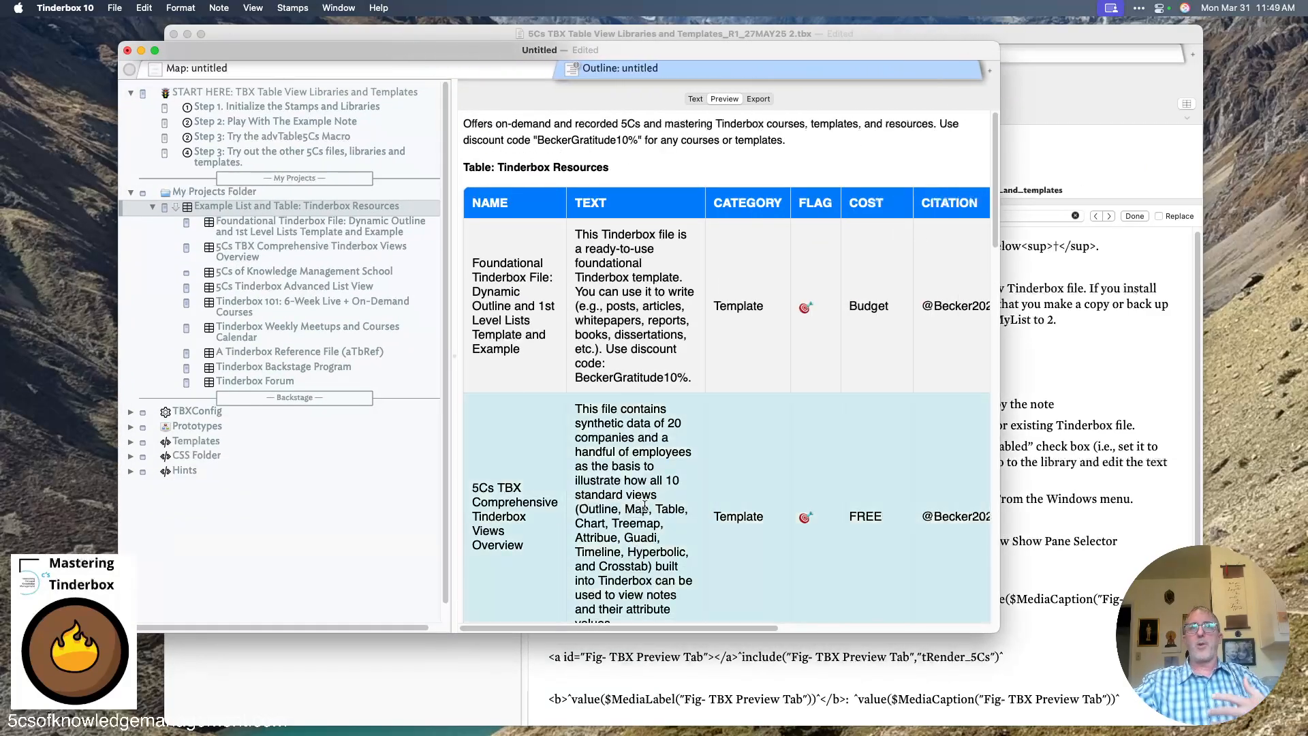
pyautogui.click(695, 100)
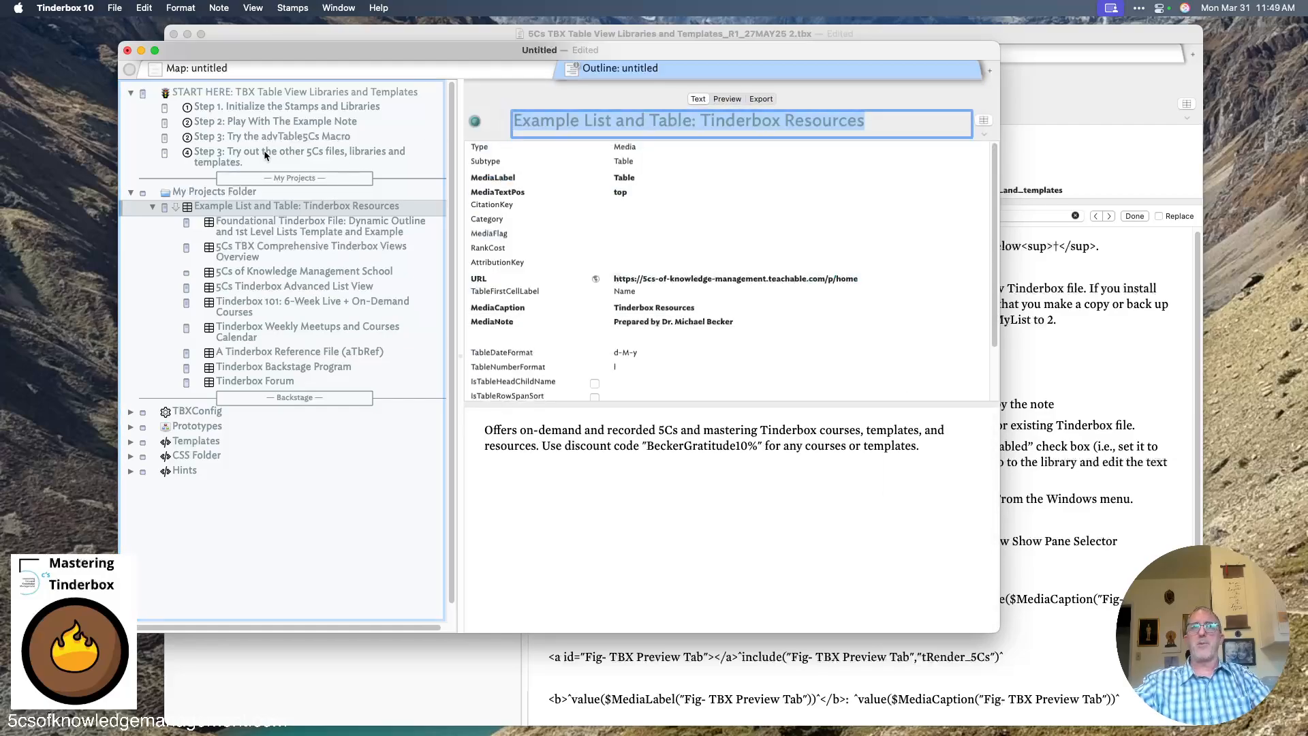
# Copy the full macro code from the Step 3: Try the advTable5Cs Macro note
pyautogui.click(251, 137)
pyautogui.scroll(-2, 532, 467)
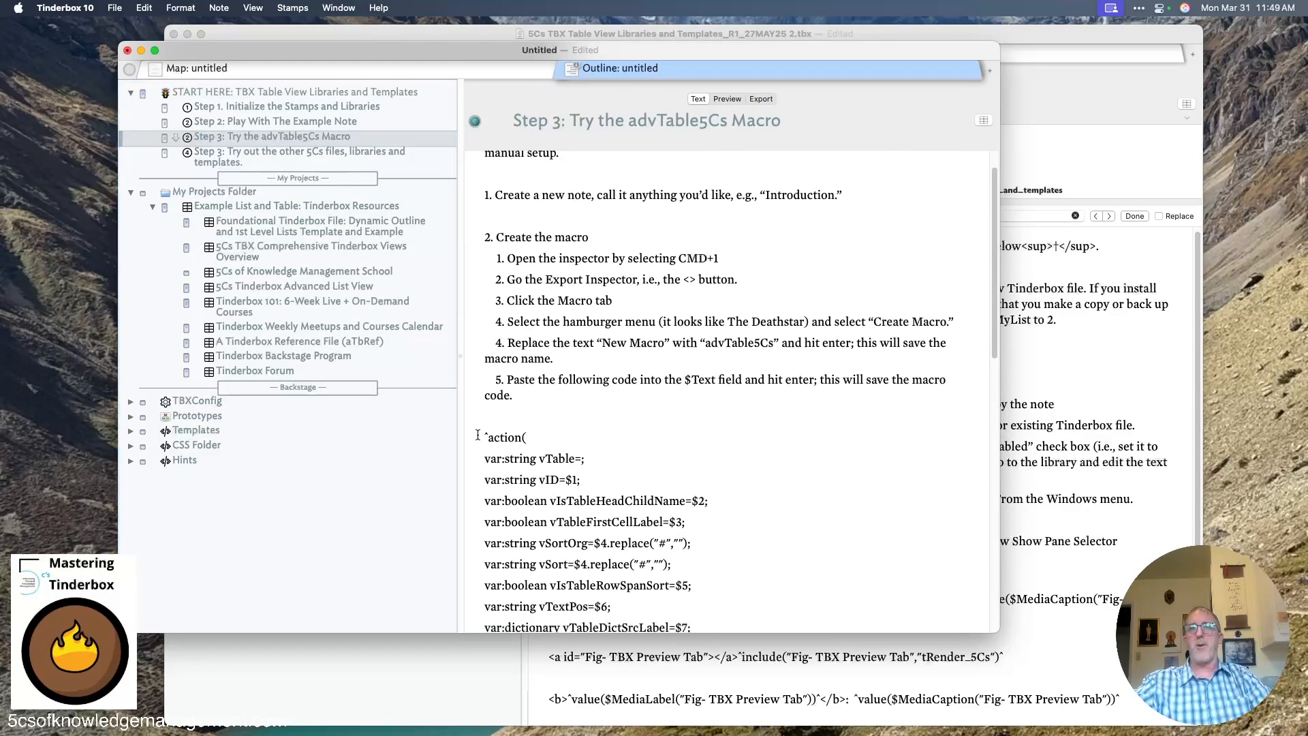
pyautogui.moveTo(478, 435); pyautogui.dragTo(559, 592)
pyautogui.scroll(-5, 559, 596)
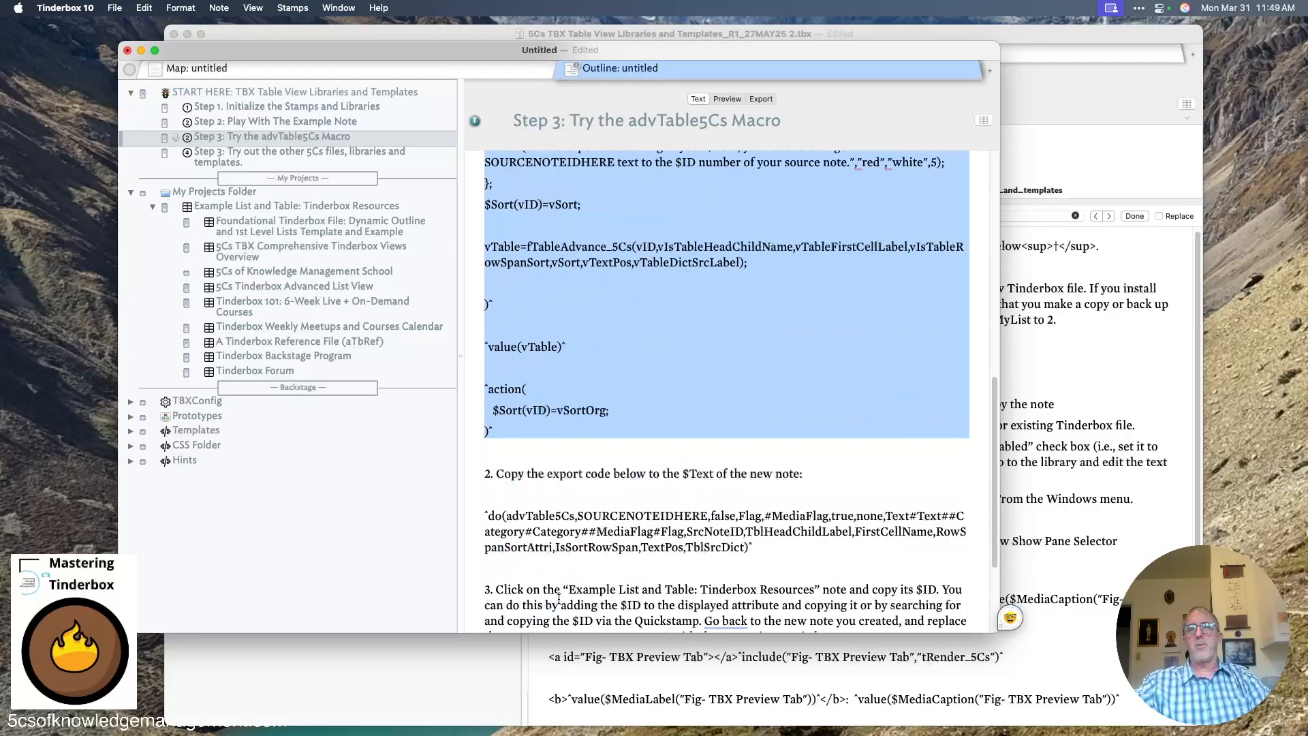
# Create an export macro named advTable5Cs in the Export Inspector
pyautogui.press('super+1')
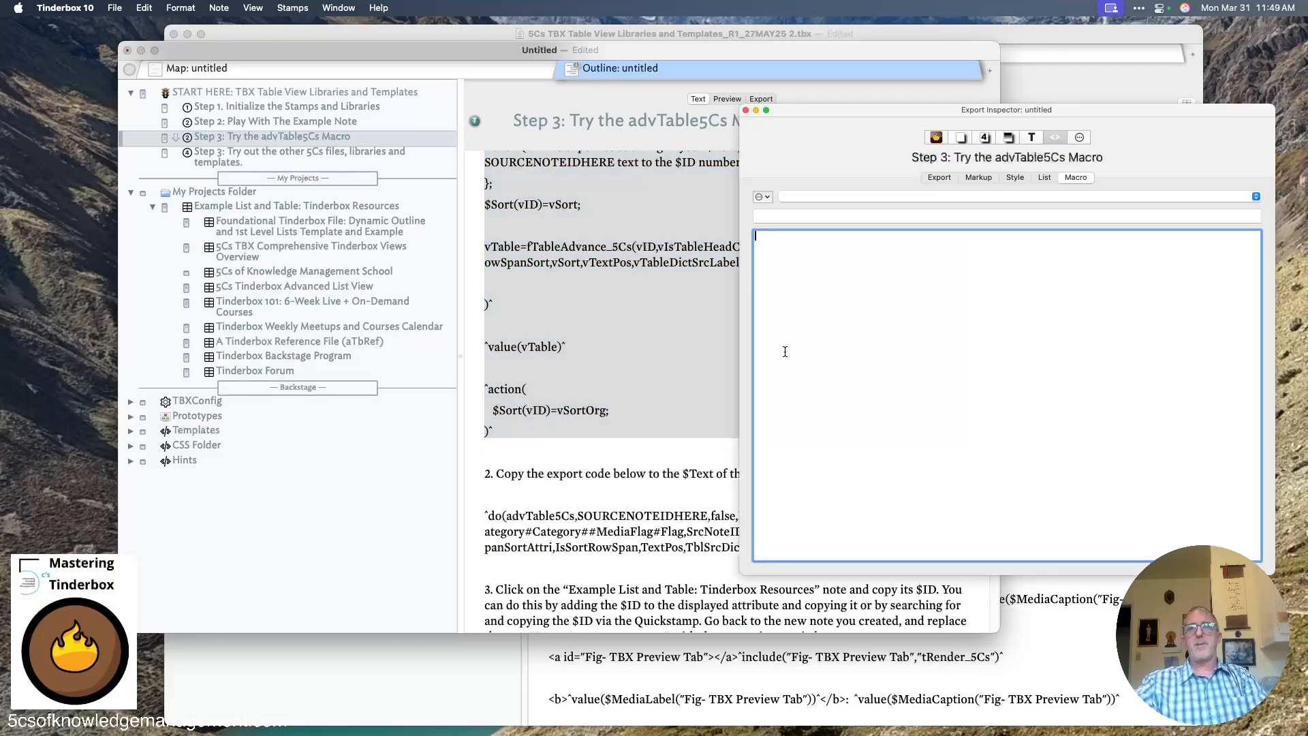
pyautogui.moveTo(918, 115); pyautogui.dragTo(774, 138)
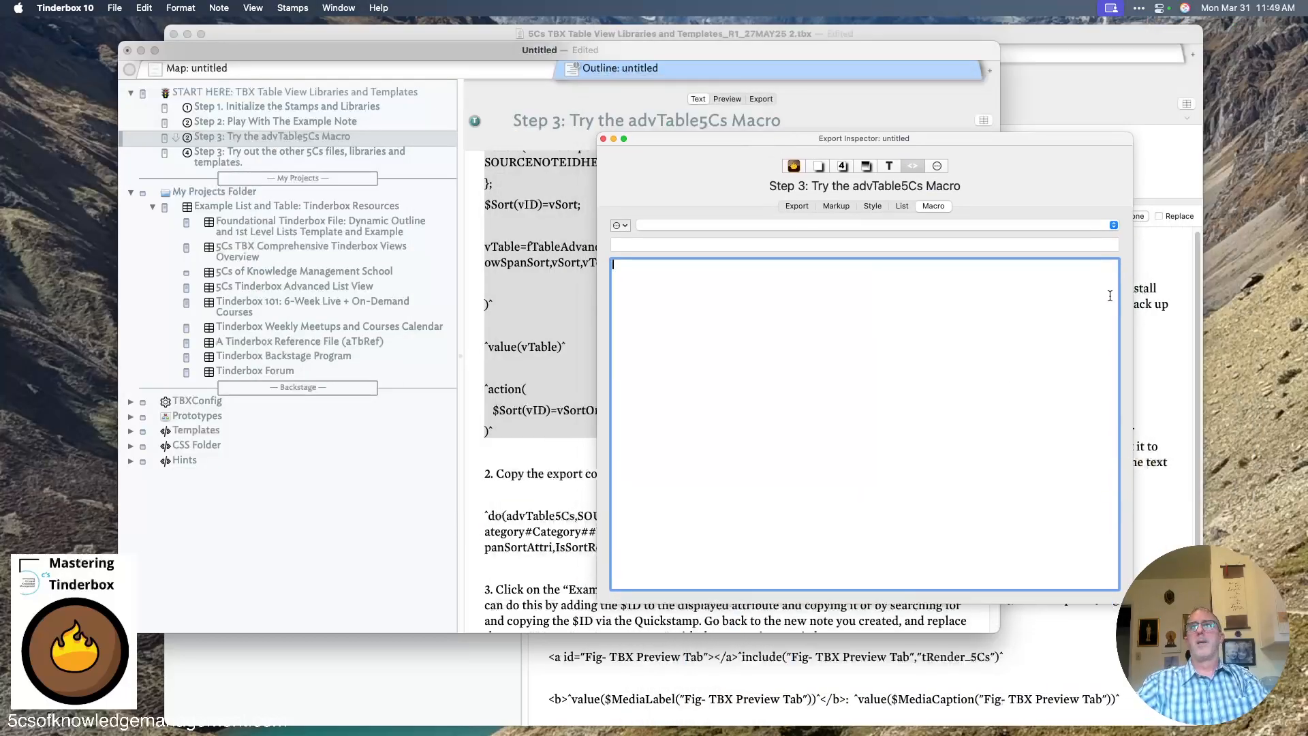
pyautogui.click(735, 242)
pyautogui.write('advT')
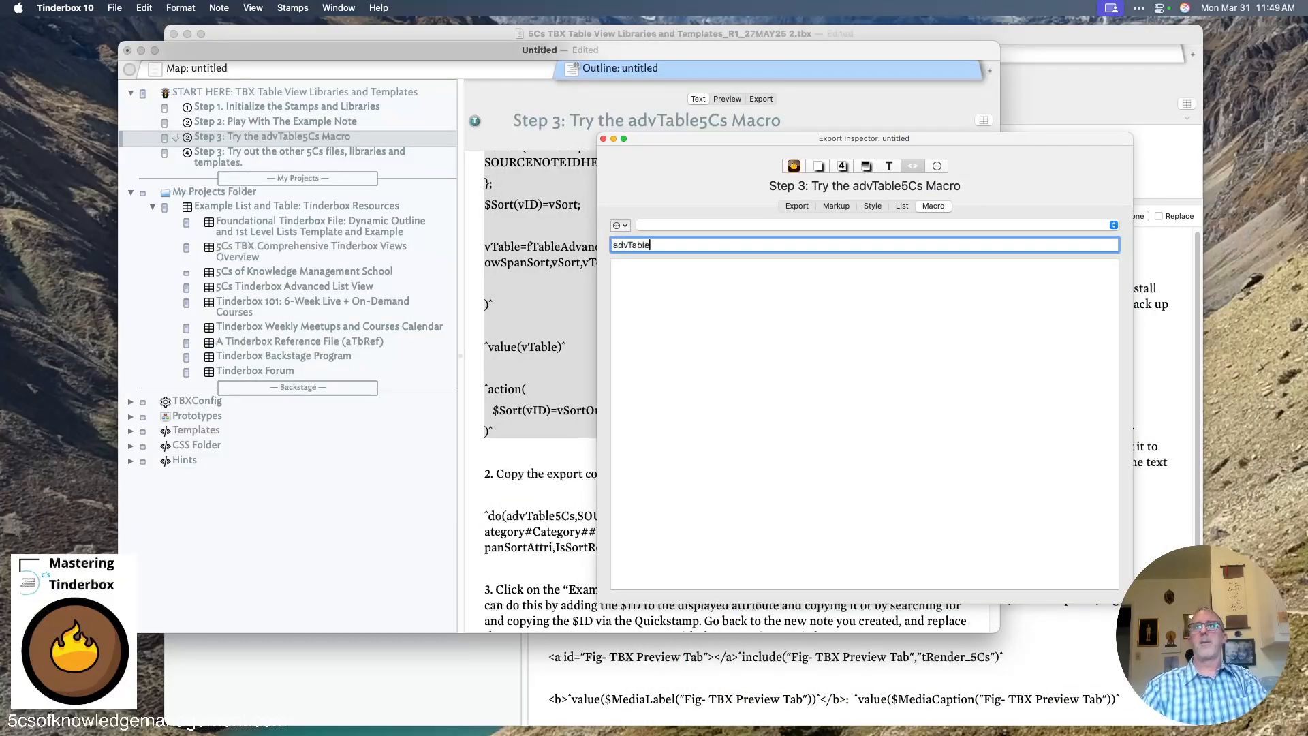
pyautogui.write('able5Cs')
pyautogui.press('Return')
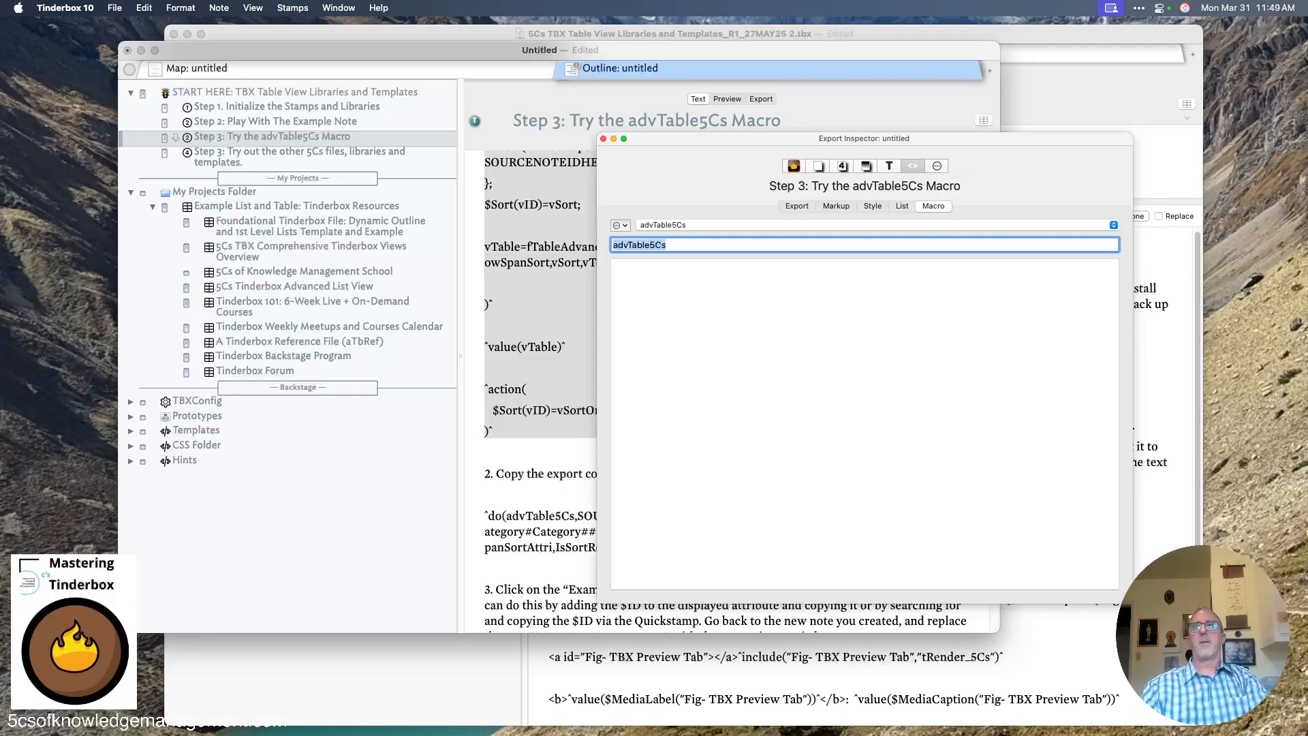
# Paste the copied code into the advTable5Cs macro's body and close the inspector
pyautogui.click(890, 405)
pyautogui.write('^action( var:string vTable=; var:string vID=$1; var:boolean vIsTableHeadChildName=$2; var:boolean vTableFirstCellLabel=$3; var:string vSortOrg=$4.replace("#",""); var:string vSort=$4.replace("#",""); var:boolean vIsTableRowSpanSort=$5; var:string vTextPos=$6; var:dictionary vTableDictSrcLabel=$7; if(vID=="SOURCENOTEIDHERE"){   show("In the export code string in your $Text, you need to change SOURCENOTEIDHERE text to the $ID number of your source note.","red","white",5); }; $Sort(vID)=vSort;  vTable=fTableAdvance_5Cs(vID,vIsTableHeadChildName,vTableFirstCellLabel,vIsTableRowSpanSort,vSort,vTextPos,vTableDictSrcLabel);  )^  ^value(vTable)^  ^action(   $Sort(vID)=vSortOrg; )^')
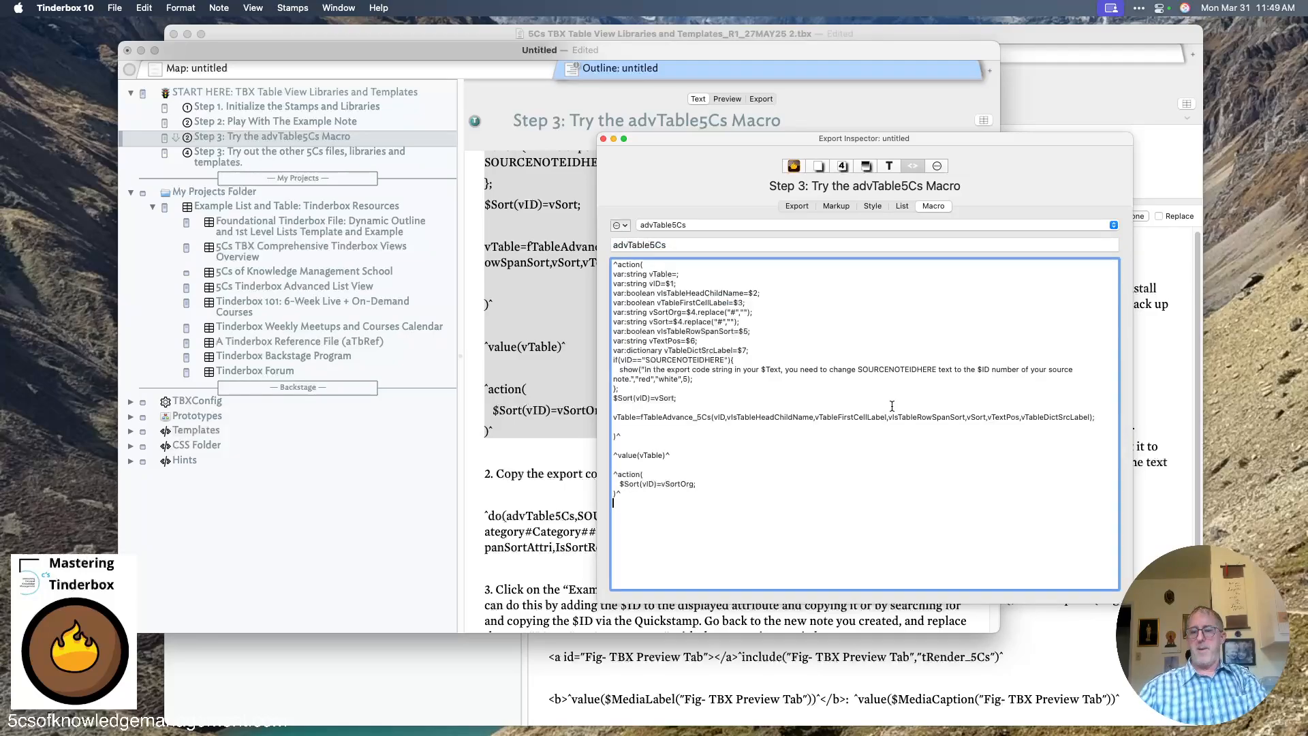
pyautogui.press('super+a')
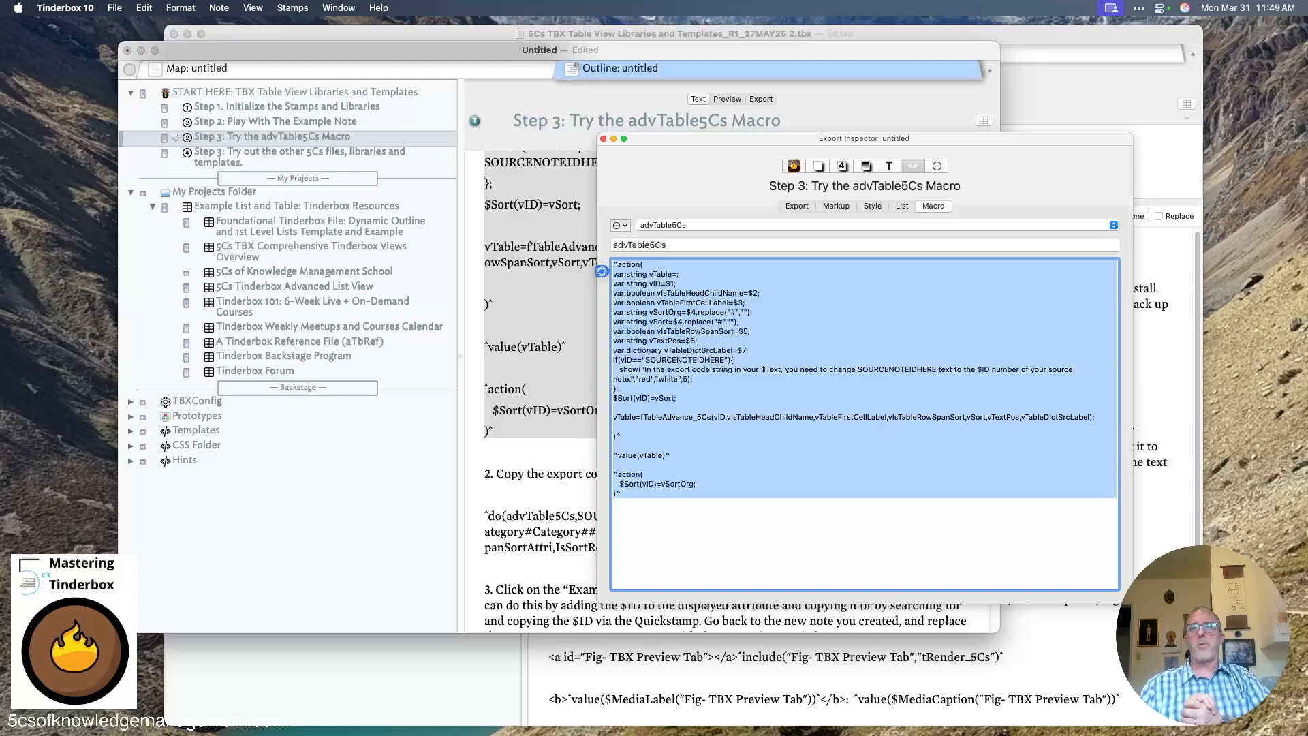
pyautogui.click(560, 472)
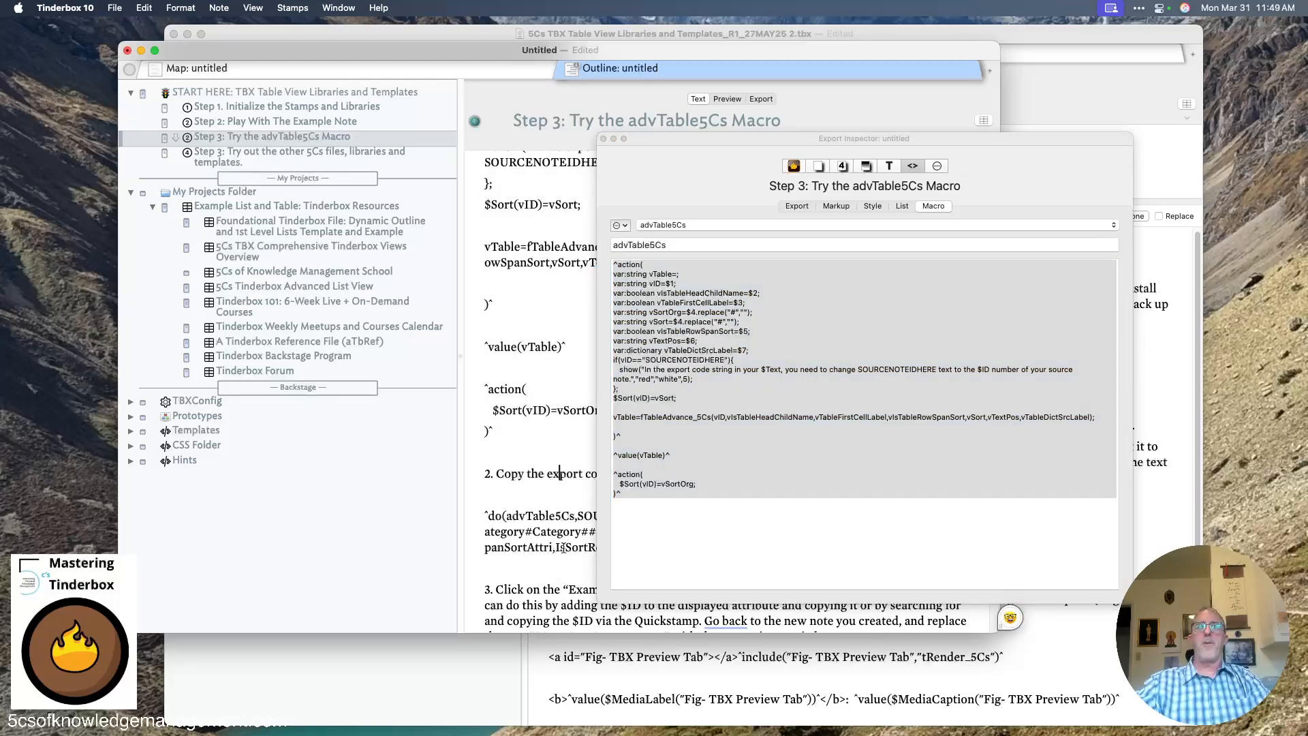
pyautogui.click(603, 138)
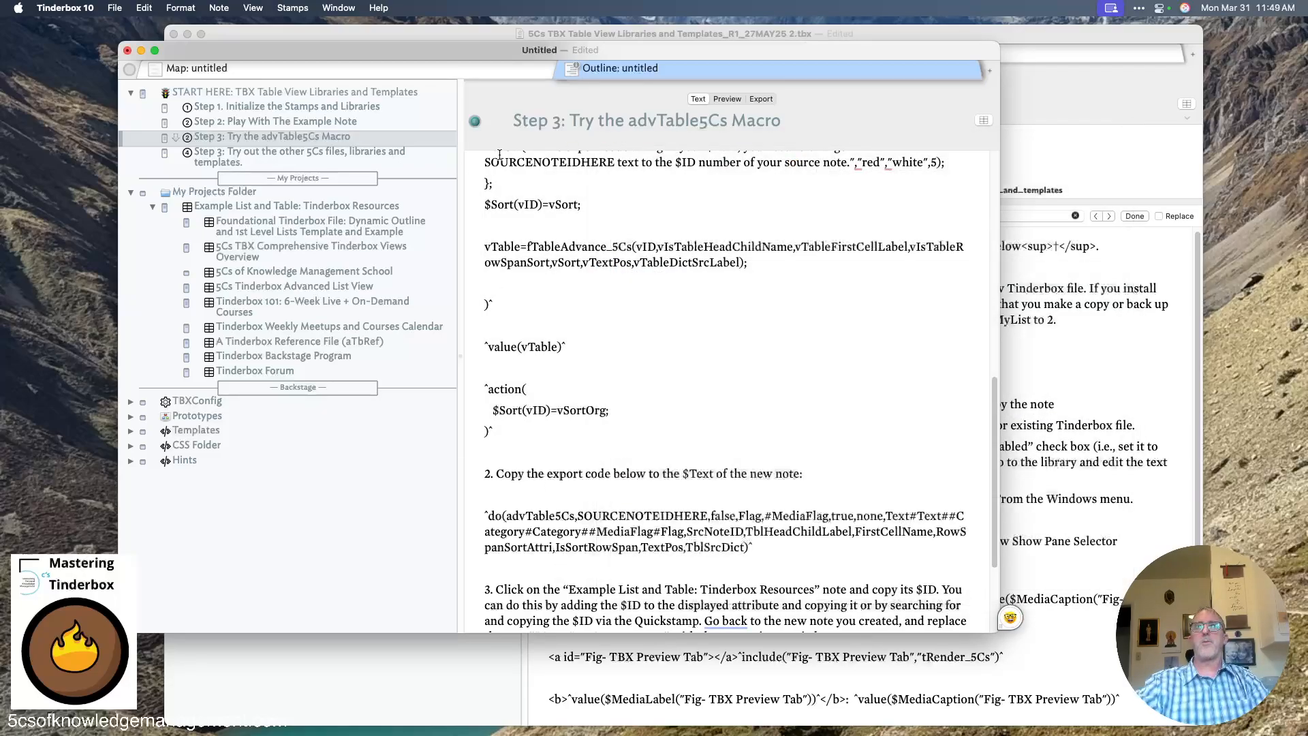
# Copy the ^do(advTable5Cs,...)^ export code from the Step 3 note and add a note named New Note after the example list
pyautogui.scroll(-3, 684, 473)
pyautogui.moveTo(753, 498); pyautogui.dragTo(472, 467)
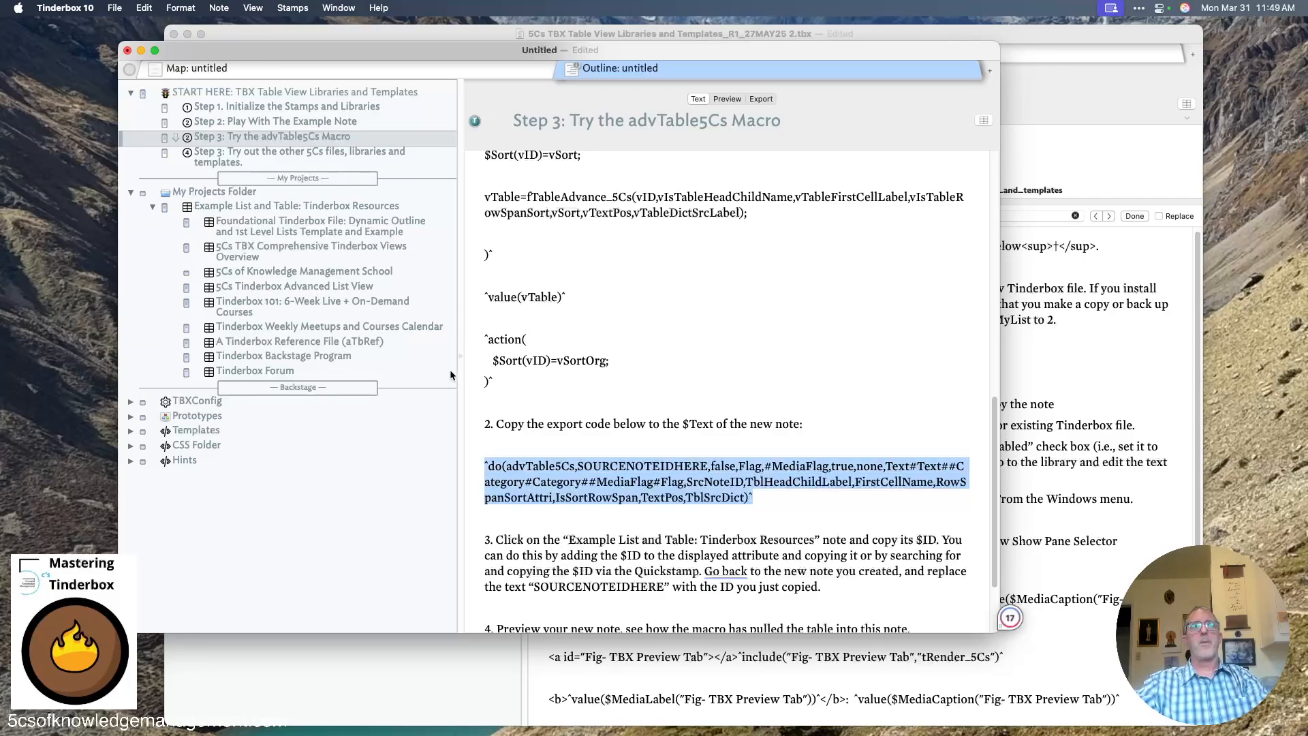
pyautogui.click(218, 204)
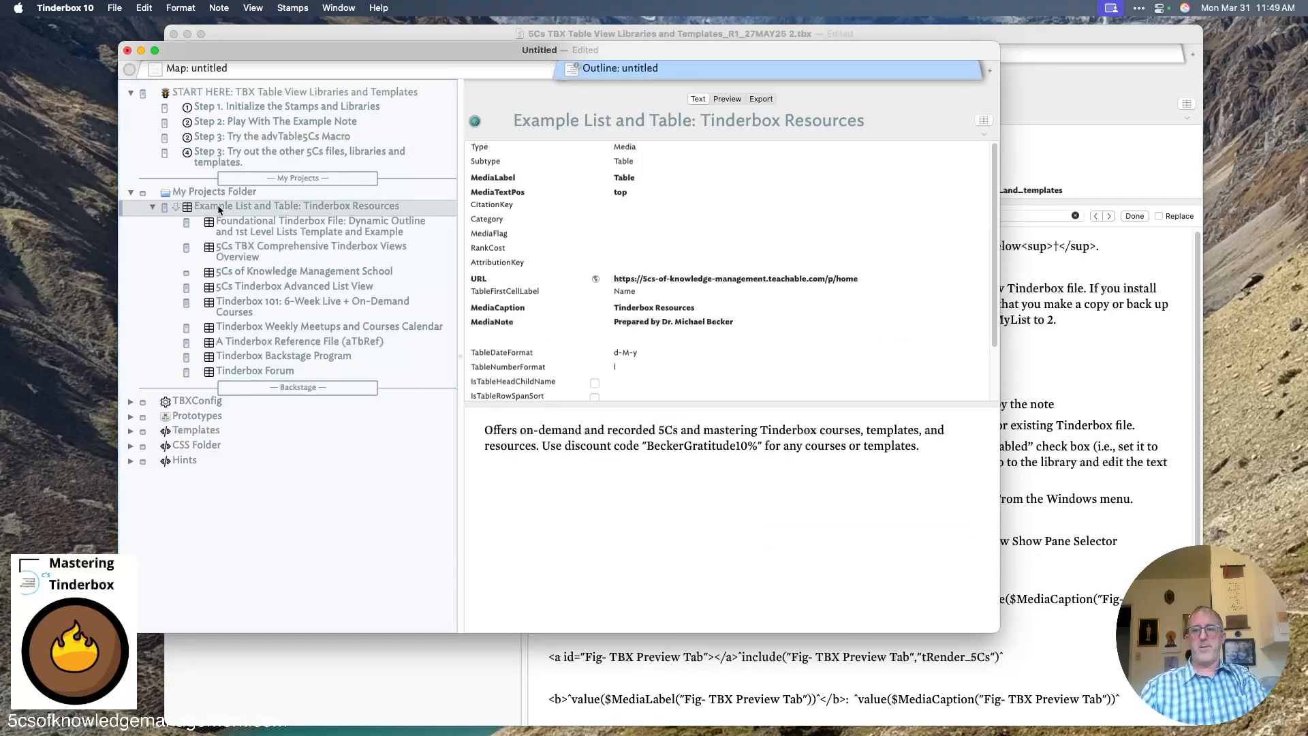
pyautogui.press('Return')
pyautogui.write('New Npote')
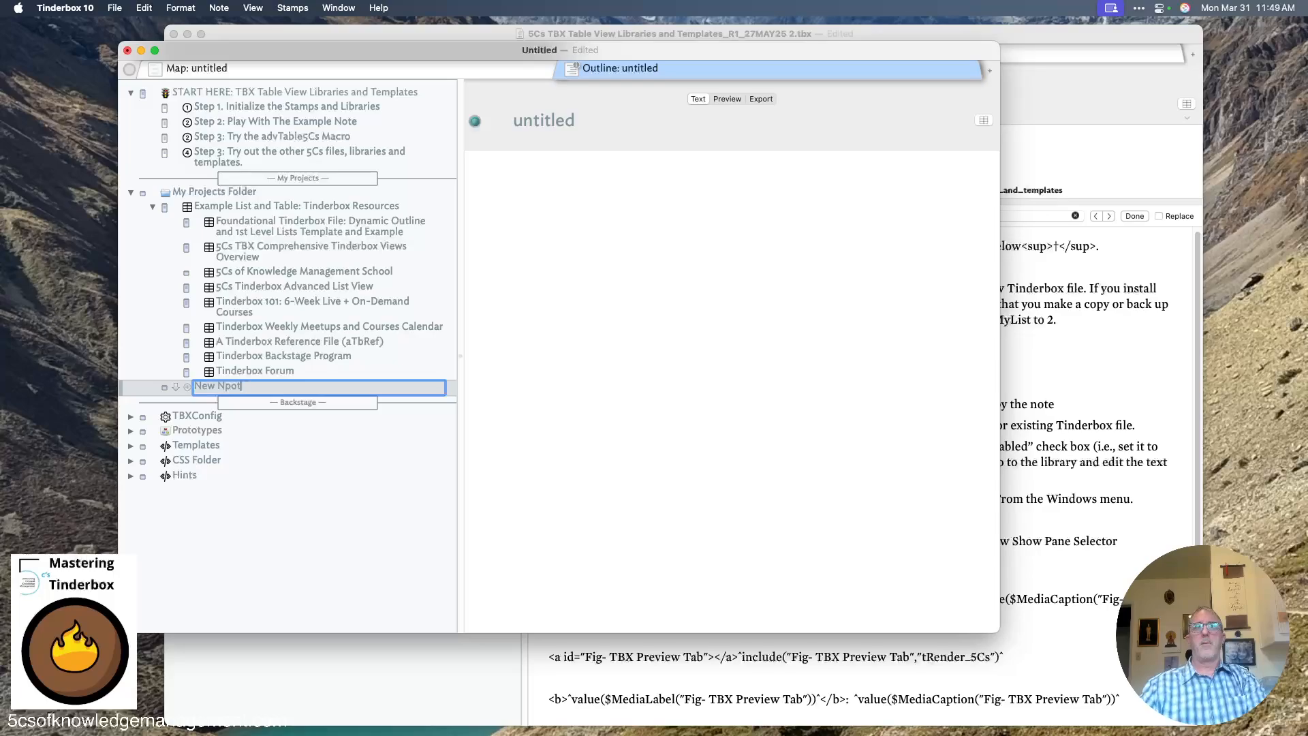
pyautogui.press('BackSpace')
pyautogui.press('BackSpace')
pyautogui.press('BackSpace')
pyautogui.write('ote')
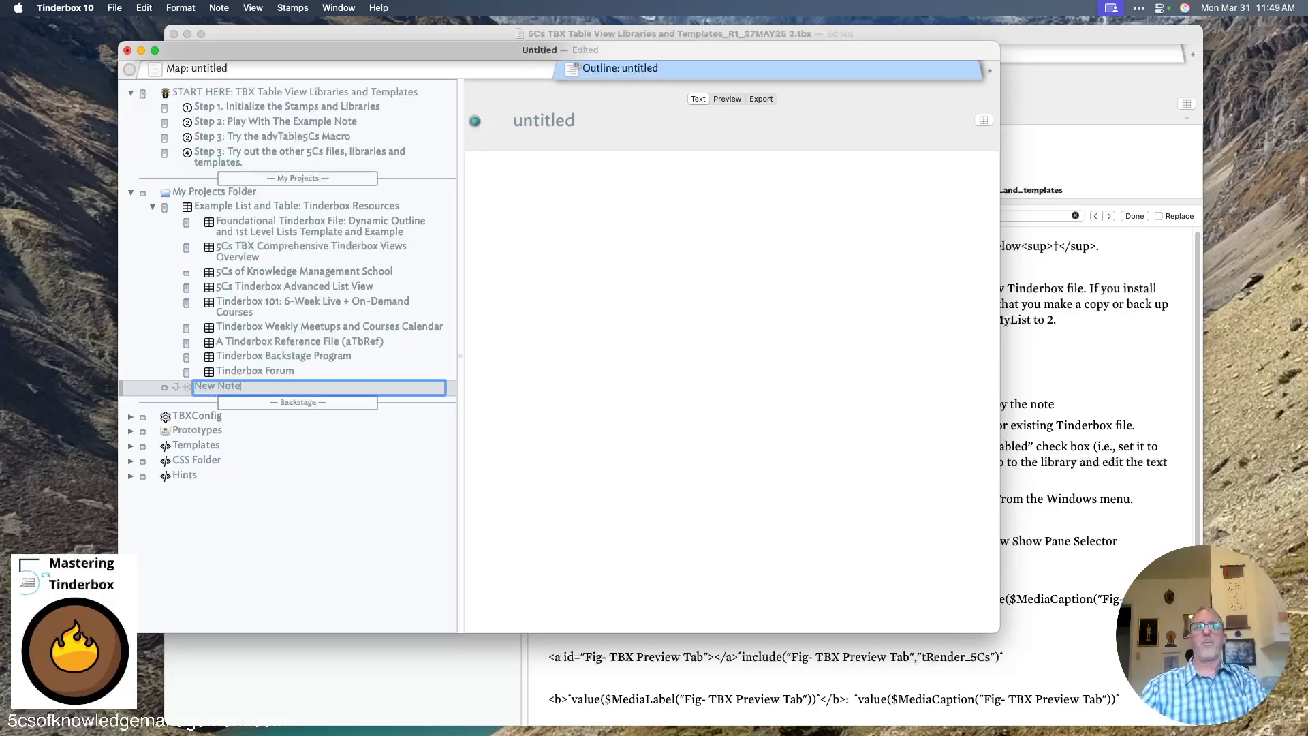
# Fill New Note's text with a Lorem ipsum paragraph, a blank line and the copied advTable5Cs export code
pyautogui.click(537, 213)
pyautogui.write('/')
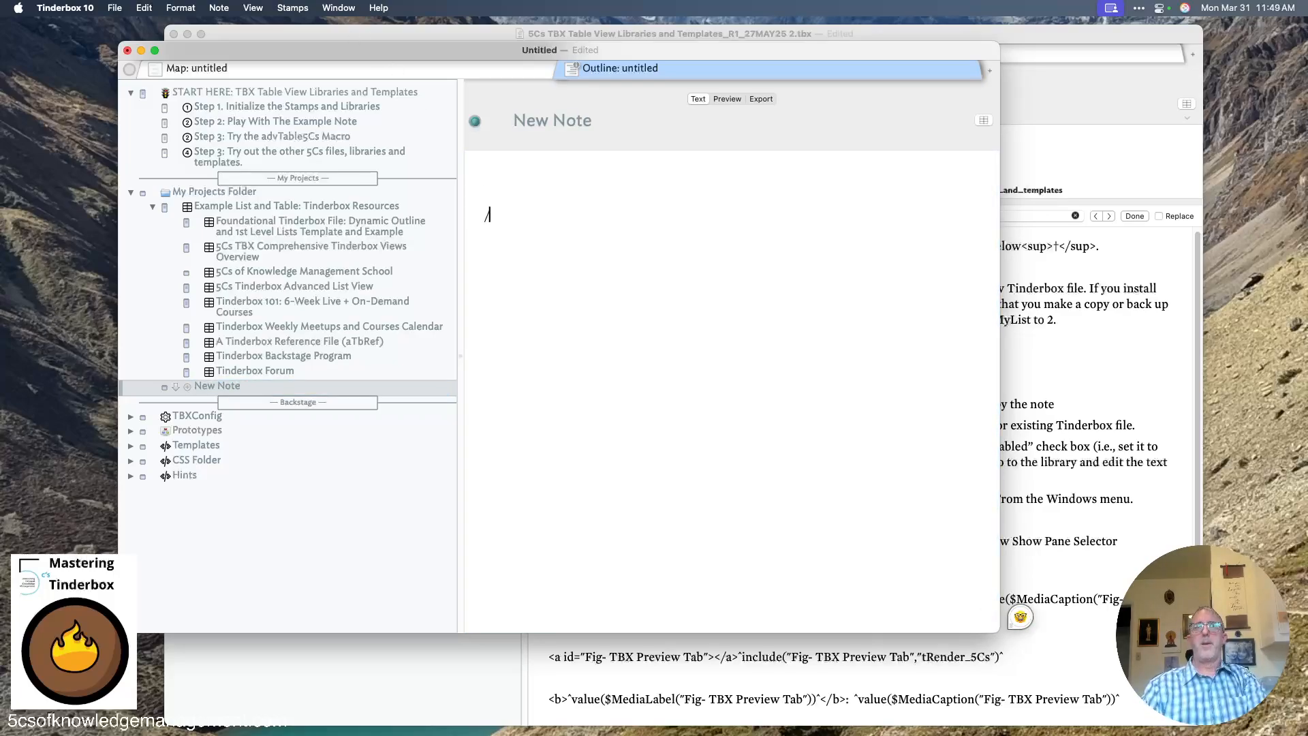
pyautogui.write('Lorem')
pyautogui.press('BackSpace')
pyautogui.press('BackSpace')
pyautogui.press('BackSpace')
pyautogui.press('BackSpace')
pyautogui.press('BackSpace')
pyautogui.press('BackSpace')
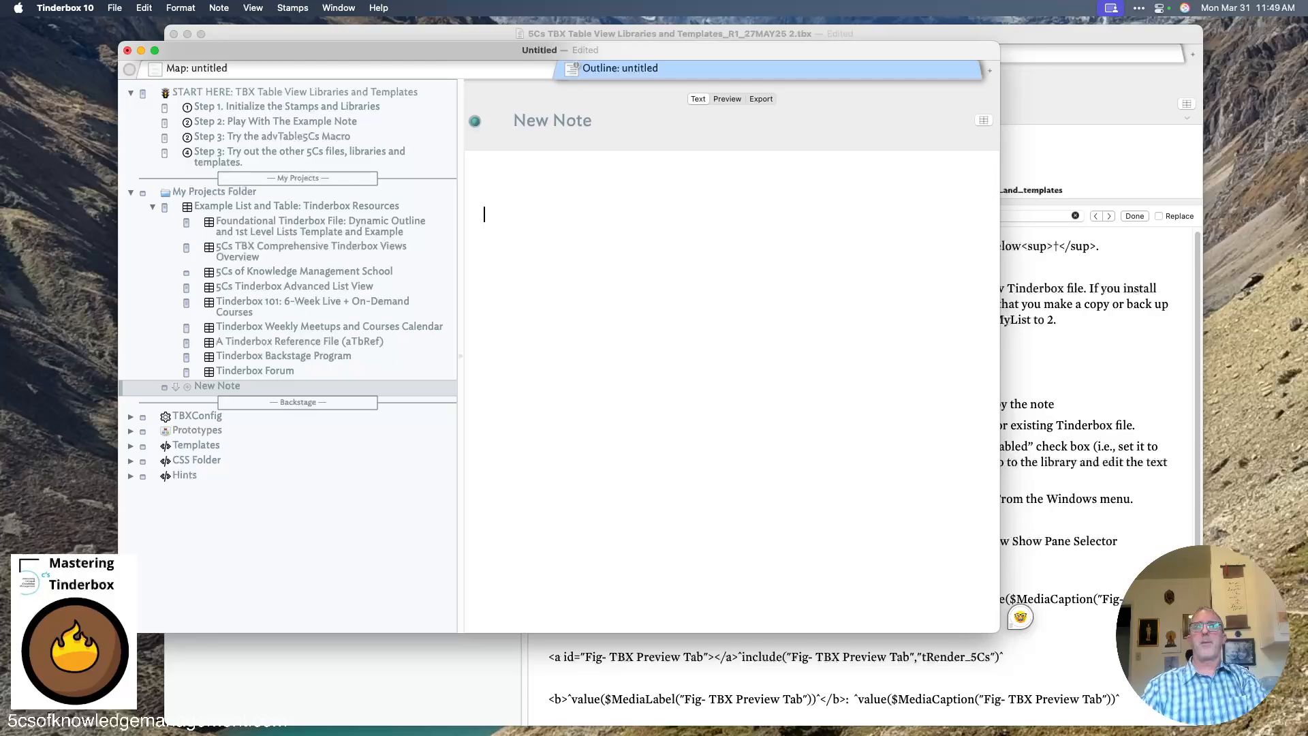
pyautogui.write('Lorem ipsum dolor sit amet, consectetur adipiscing elit, sed do eiusmod tempor incididunt ut labore et dolore magna aliqua. Ut enim ad minim veniam, quis nostrud exercitation ullamco laboris nisi ut aliquip ex ea commodo consequat. Duis aute irure dolor in reprehenderit in voluptate velit esse cillum dolore eu fugiat nulla pariatur. Excepteur sint occaecat cupidatat non proident, sunt in culpa qui officia deserunt mollit anim id est laborum.')
pyautogui.press('Return')
pyautogui.press('Return')
pyautogui.write('^do(advTable5Cs,SOURCENOTEIDHERE,false,Flag,#MediaFlag,true,none,Text#Text##Category#Category##MediaFlag#Flag,SrcNoteID,TblHeadChildLabel,FirstCellName,RowSpanSortAttri,IsSortRowSpan,TextPos,TblSrcDict)^')
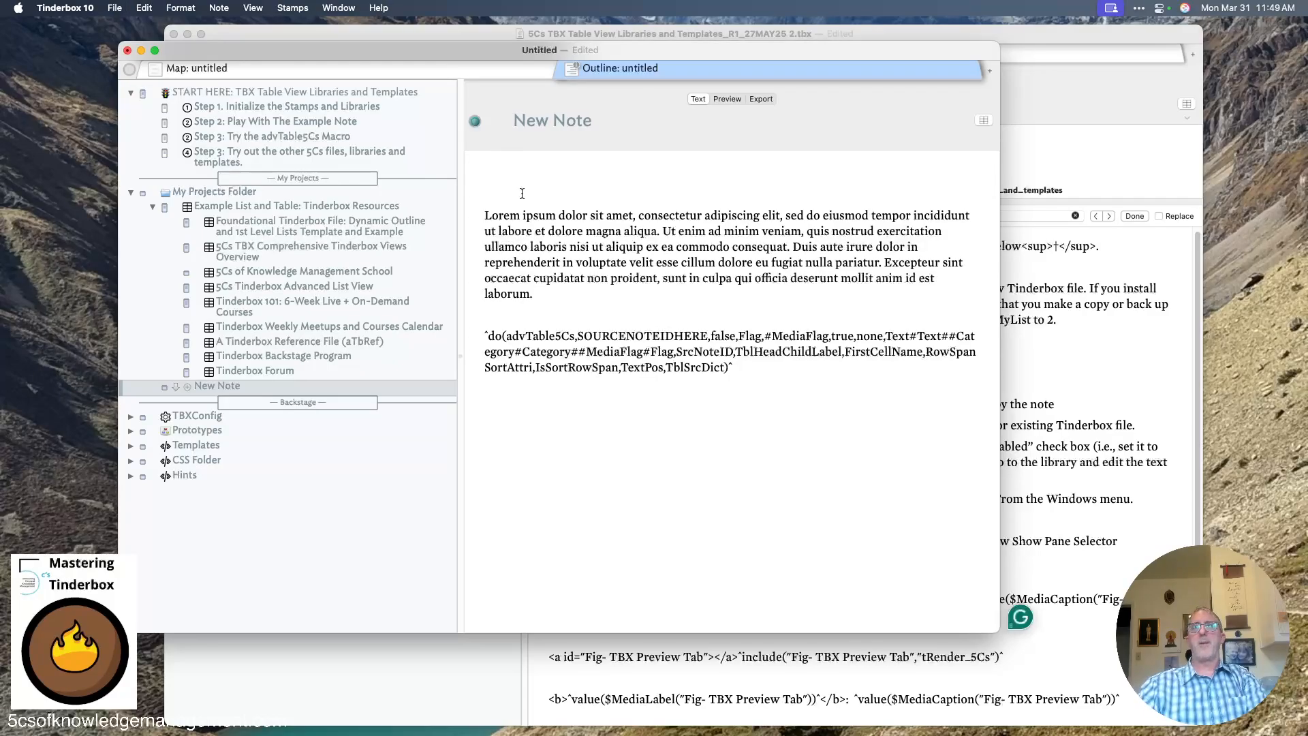
# Preview New Note with the SOURCENOTEIDHERE placeholder still in its export code
pyautogui.scroll(-2, 544, 306)
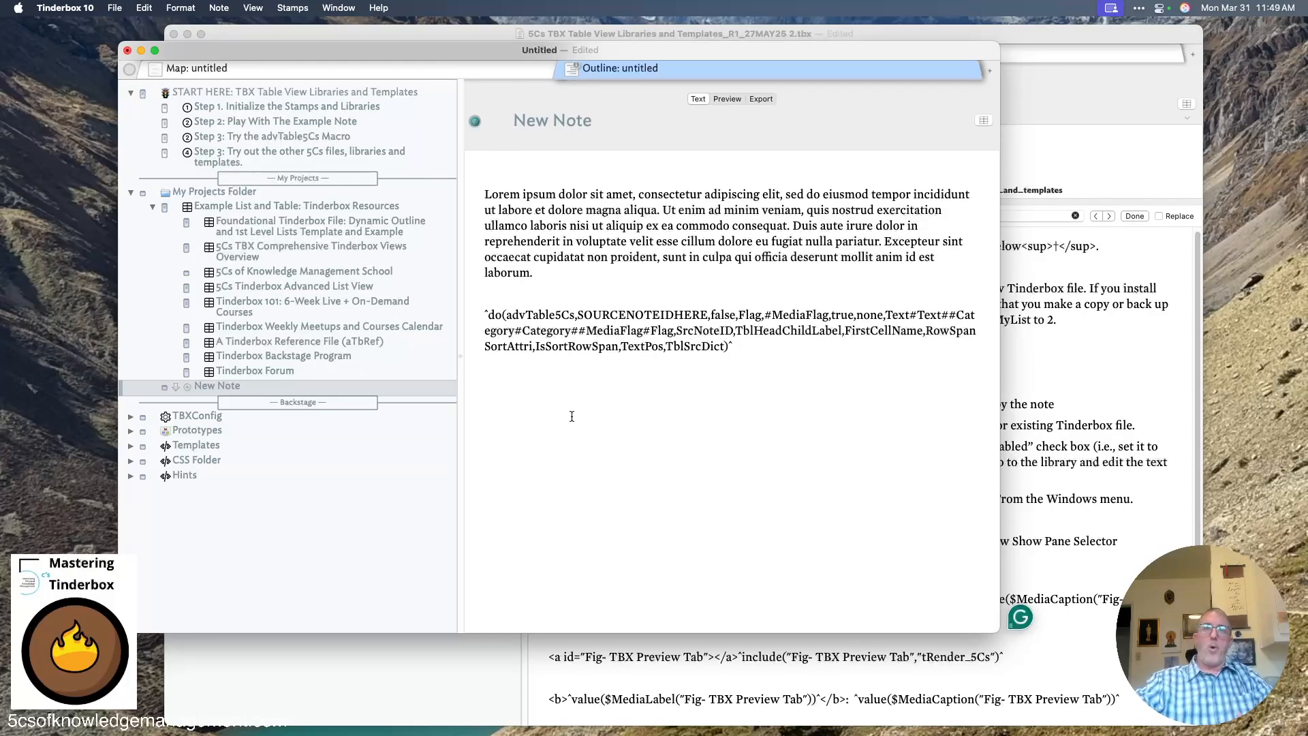
pyautogui.click(727, 99)
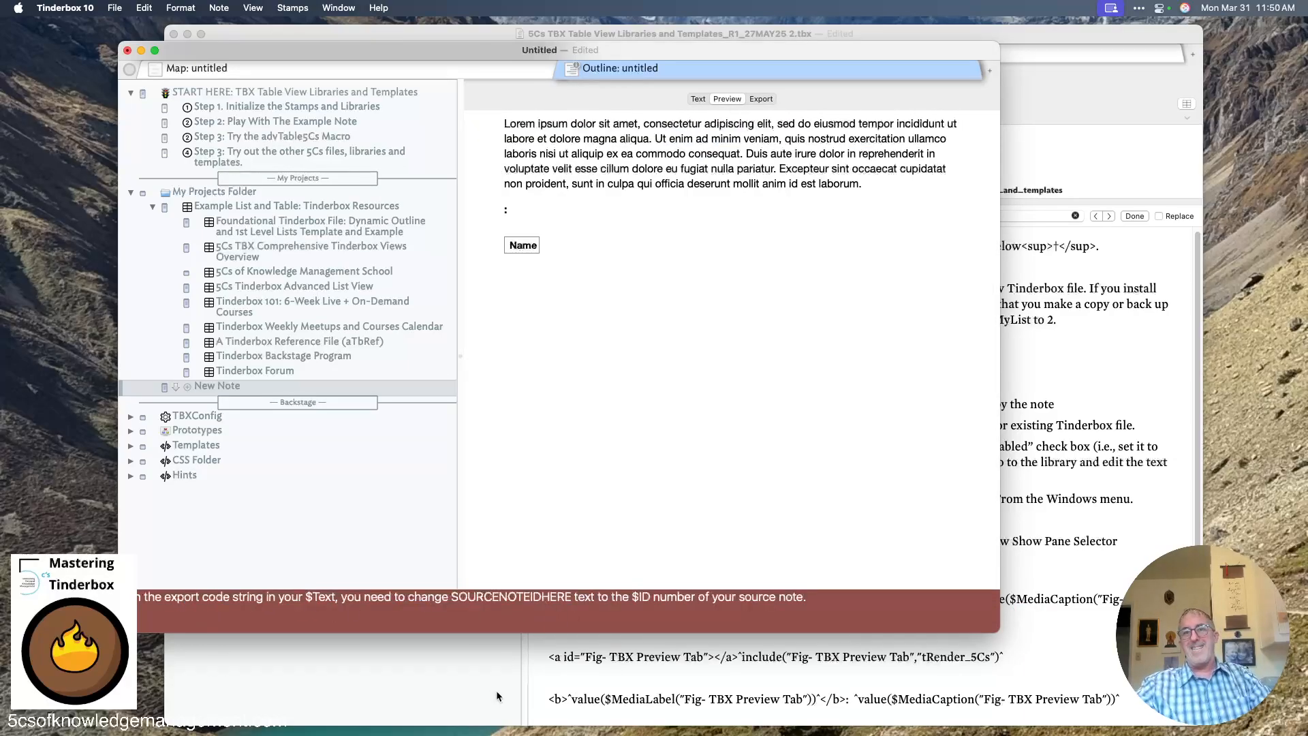
pyautogui.click(698, 99)
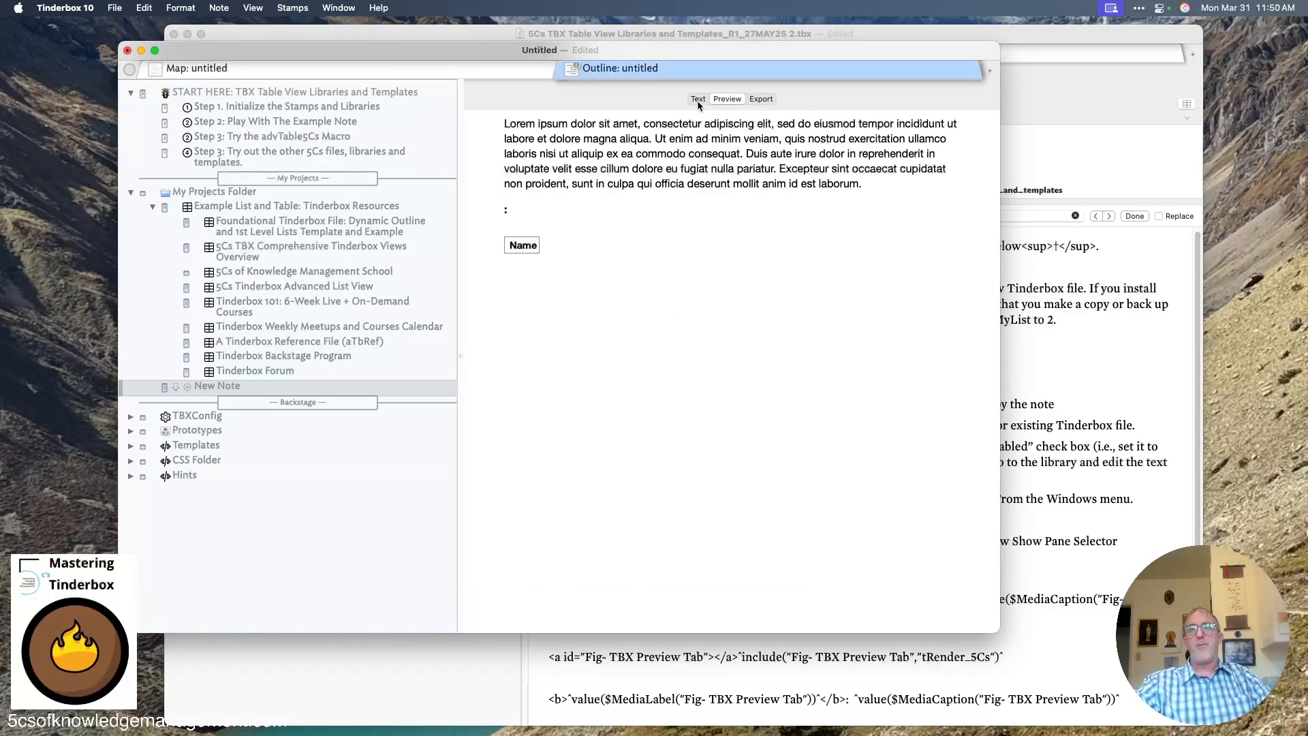
# Add ID to the displayed attributes of the Example List and Table: Tinderbox Resources note and copy its value
pyautogui.click(286, 206)
pyautogui.click(988, 121)
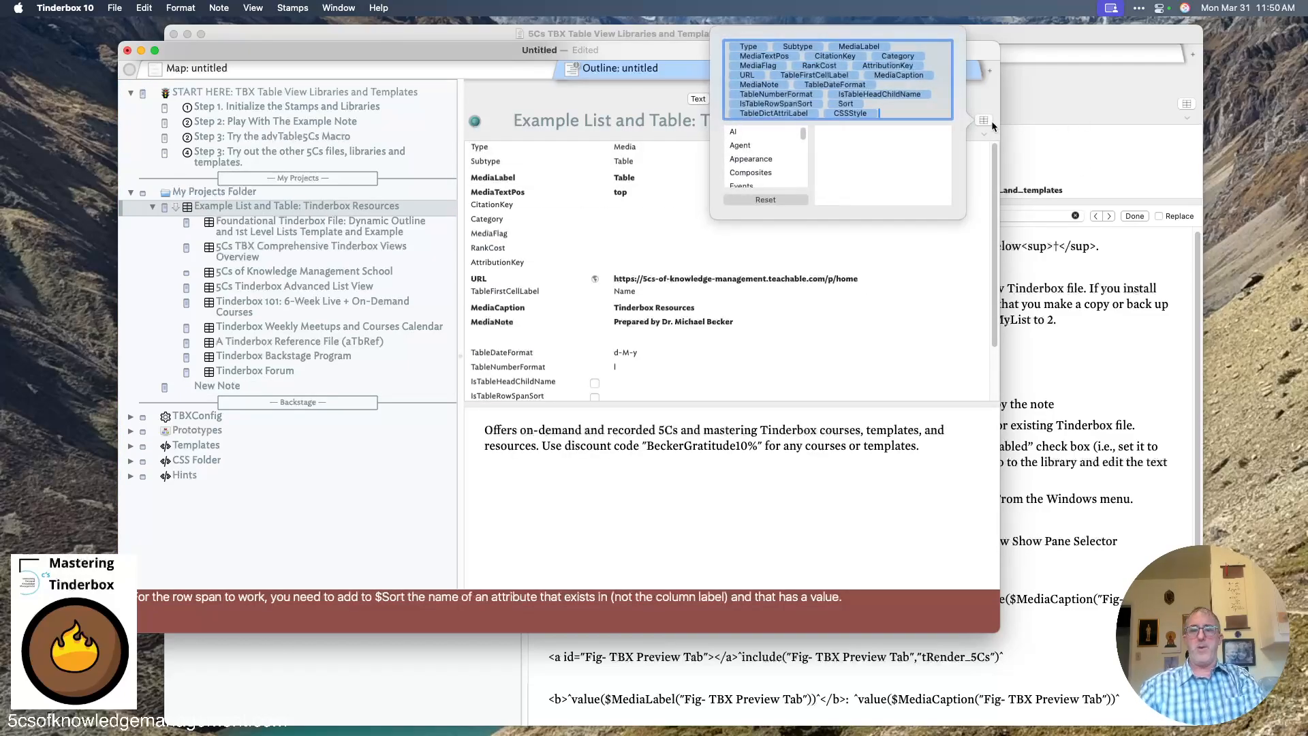
pyautogui.write('ID')
pyautogui.press('Return')
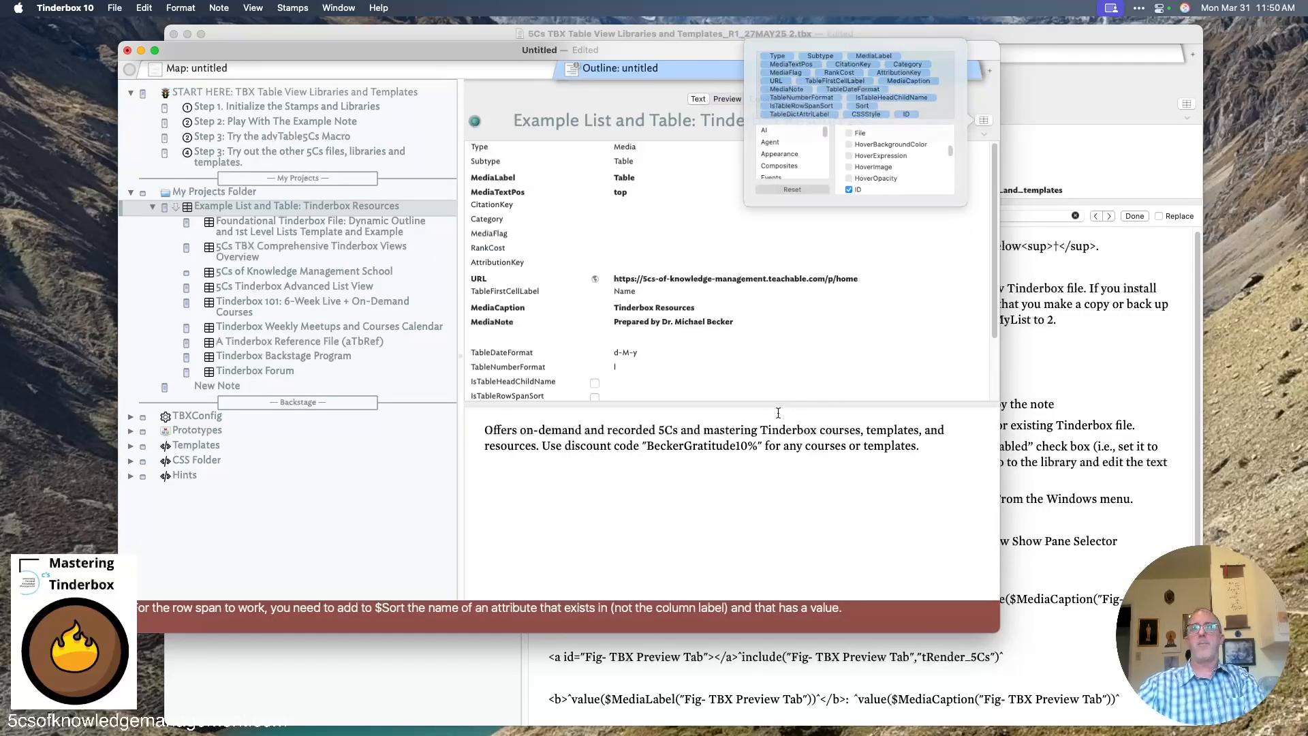
pyautogui.click(647, 382)
pyautogui.scroll(-3, 647, 382)
pyautogui.rightClick(658, 395)
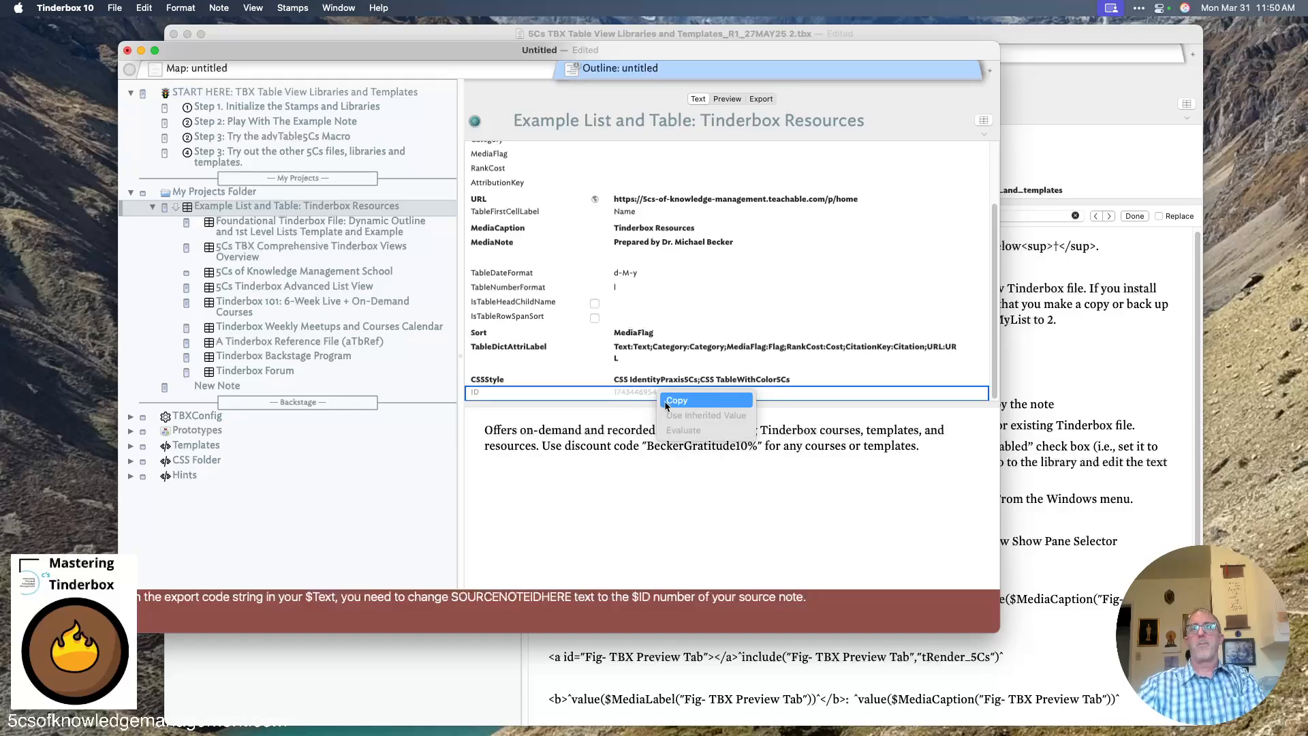
pyautogui.click(674, 400)
# Replace SOURCENOTEIDHERE in New Note's export code with the copied source note ID
pyautogui.click(300, 385)
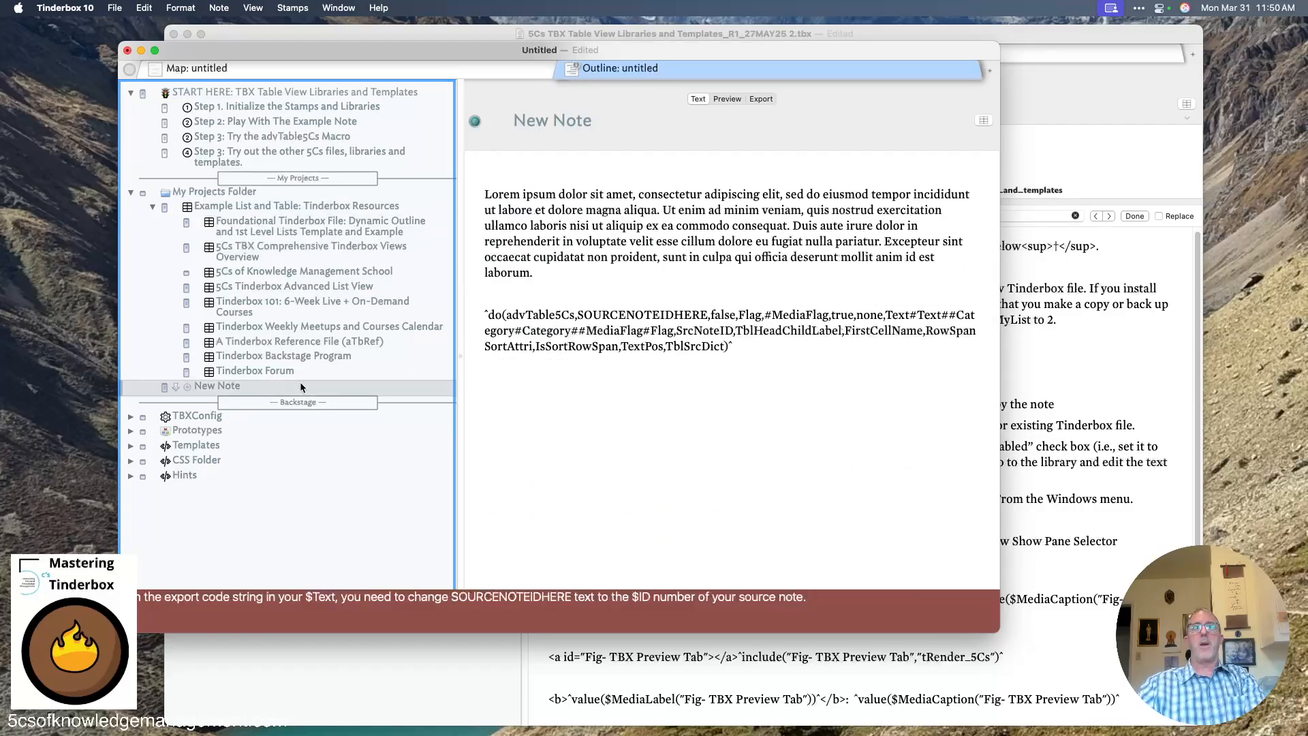
pyautogui.doubleClick(643, 315)
pyautogui.press('super+v')
pyautogui.click(653, 370)
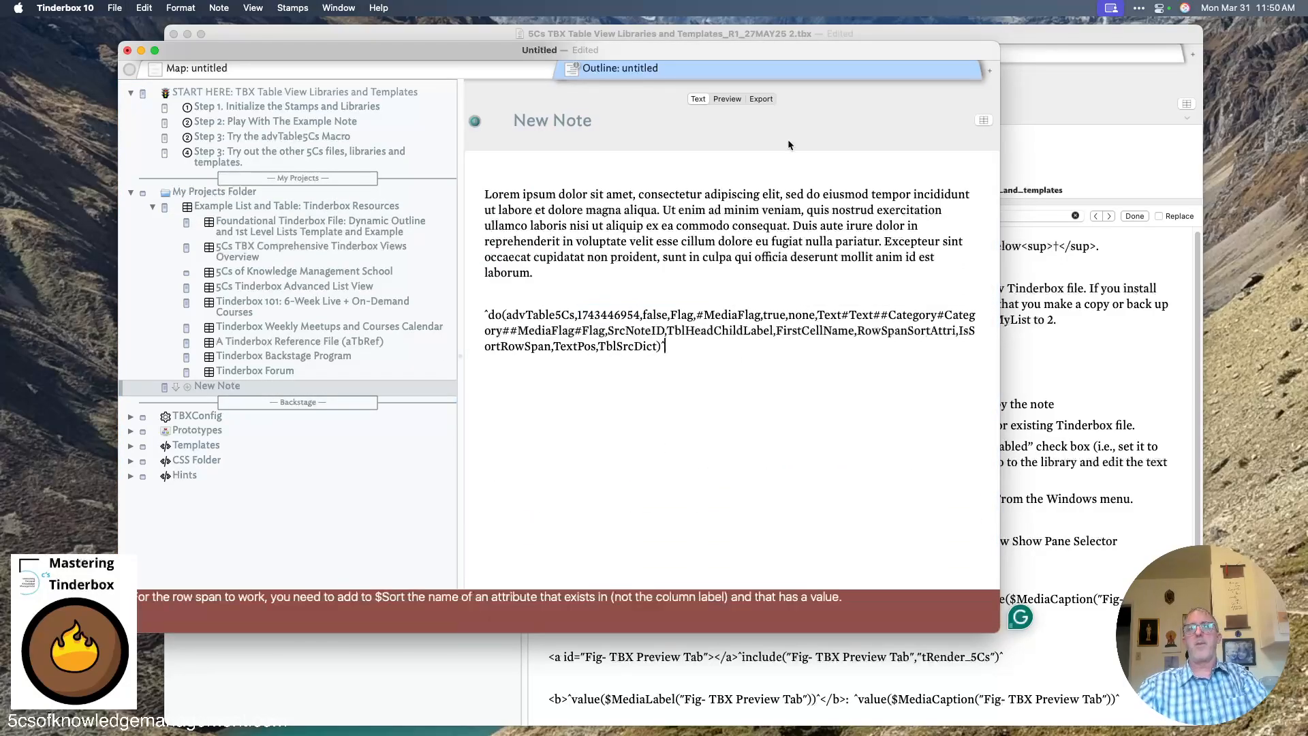
# Preview New Note, look through the embedded Tinderbox Resources table, and return to the text
pyautogui.click(730, 99)
pyautogui.scroll(-10, 742, 340)
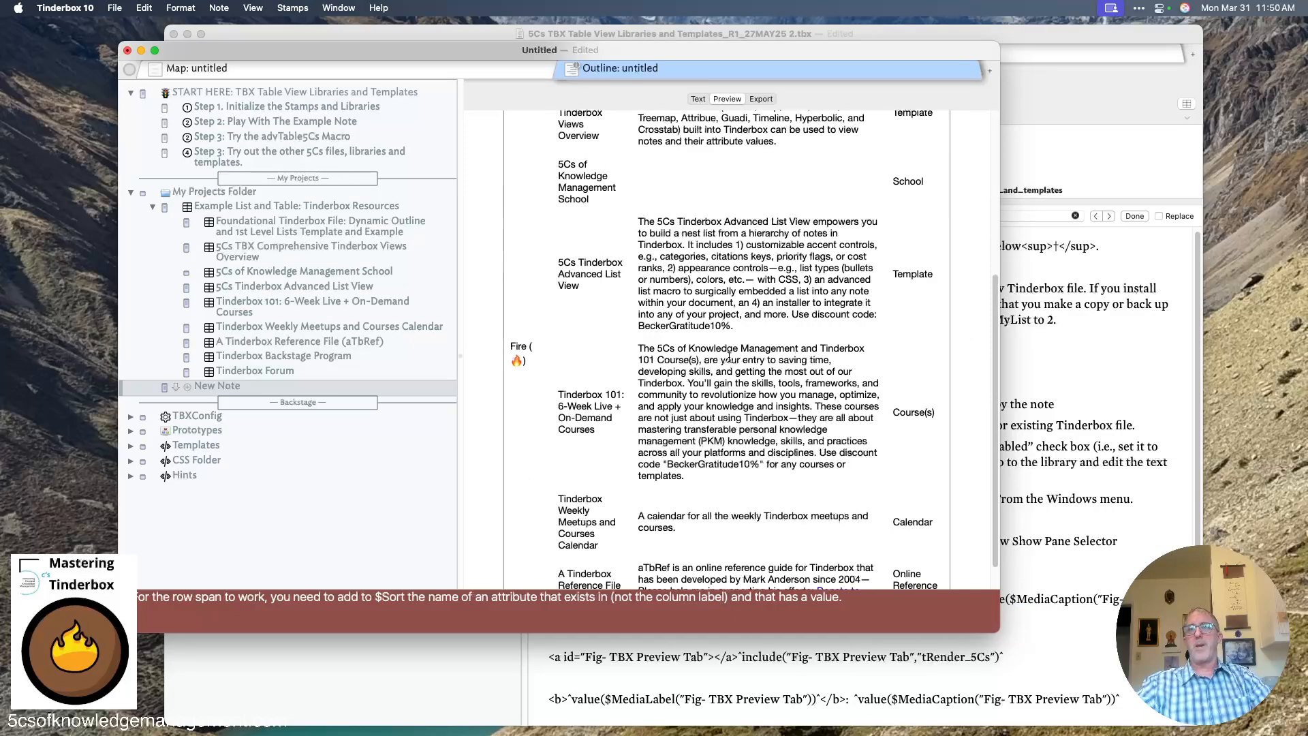
pyautogui.scroll(8, 727, 364)
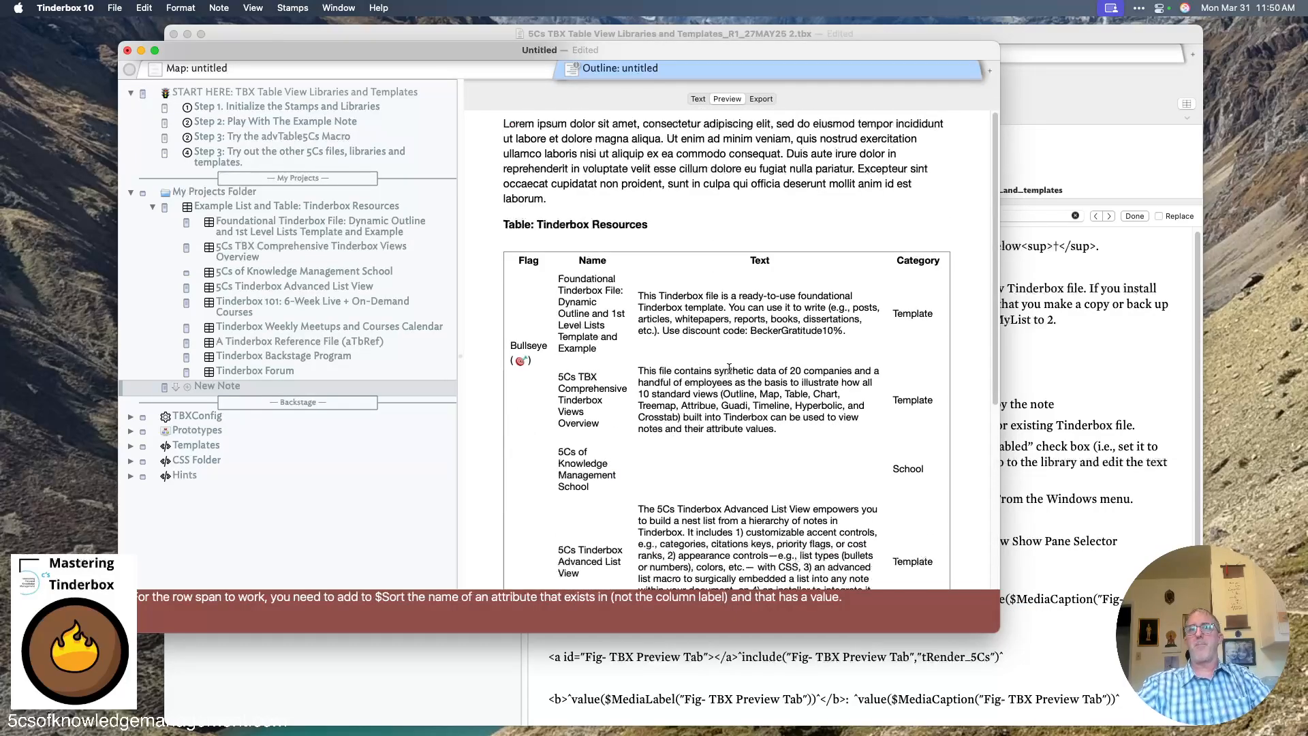
pyautogui.click(698, 99)
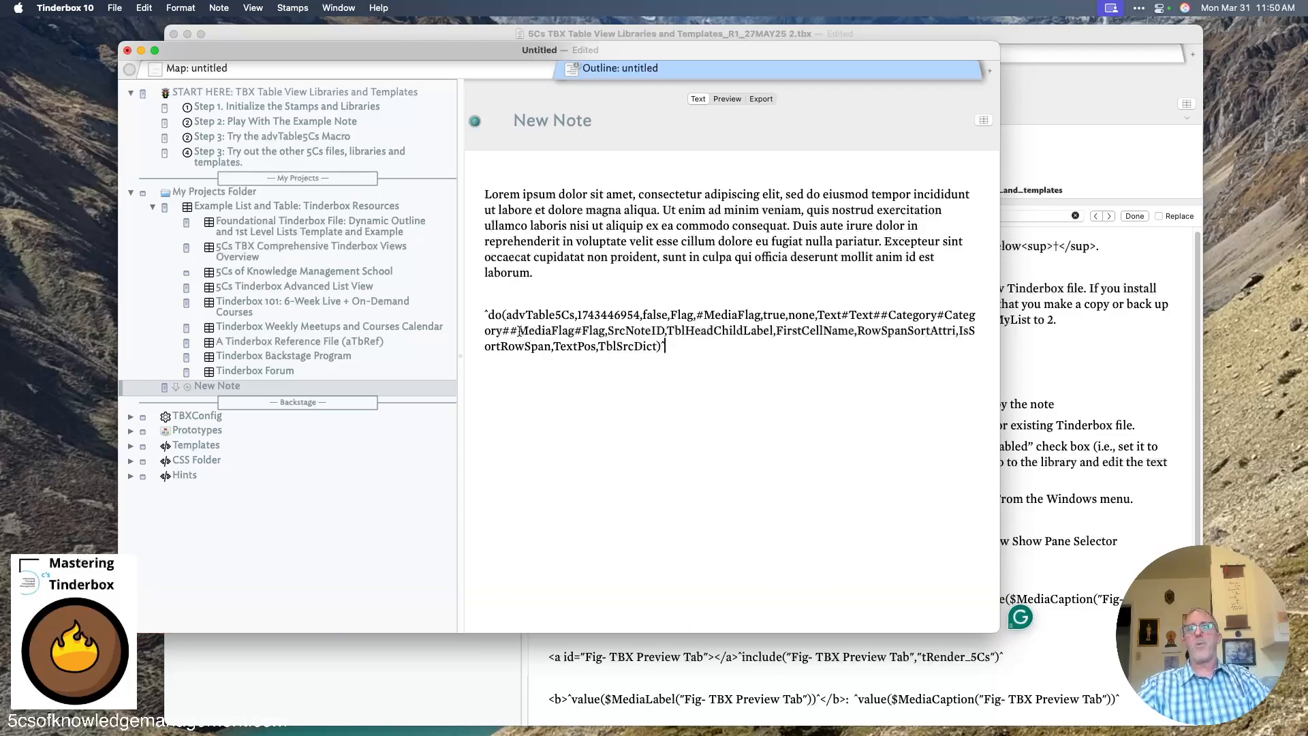
# Delete Category#Category##MediaFlag#Flag from New Note's export code, preview the table, and return to the text
pyautogui.moveTo(518, 331); pyautogui.dragTo(609, 331)
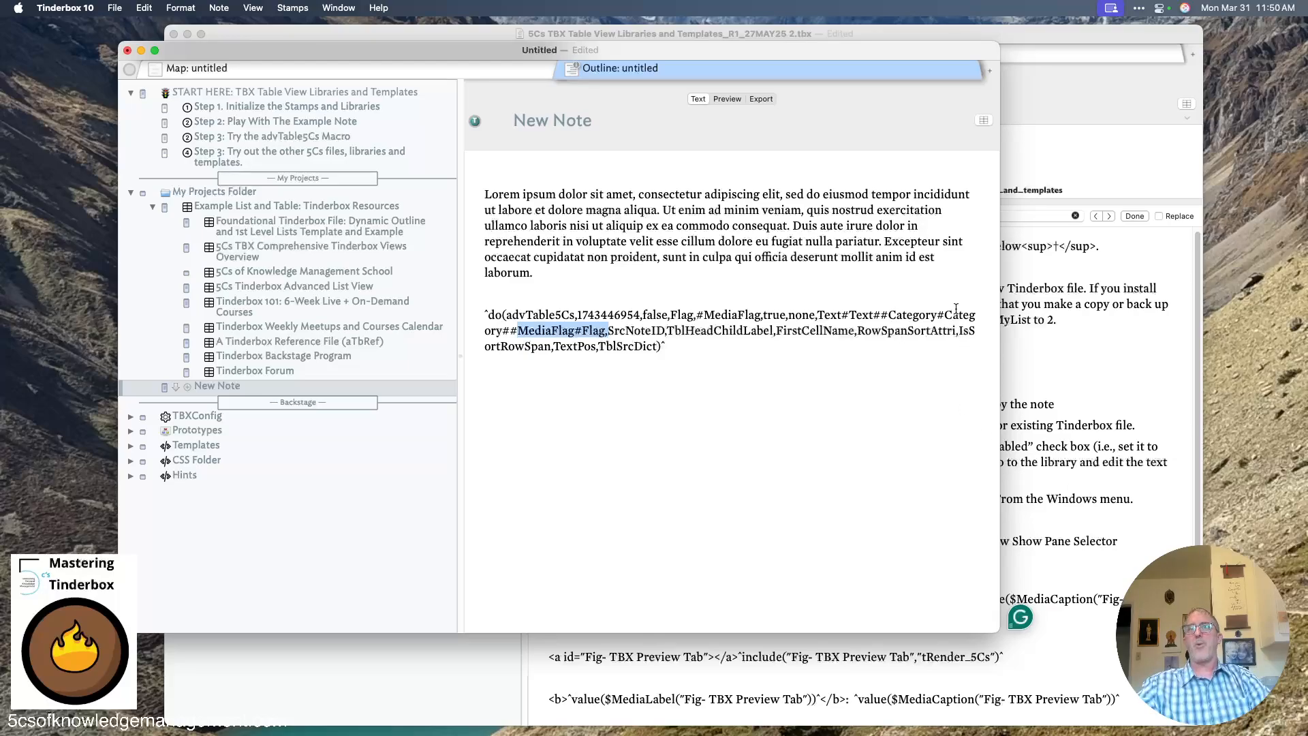
pyautogui.moveTo(884, 315); pyautogui.dragTo(606, 332)
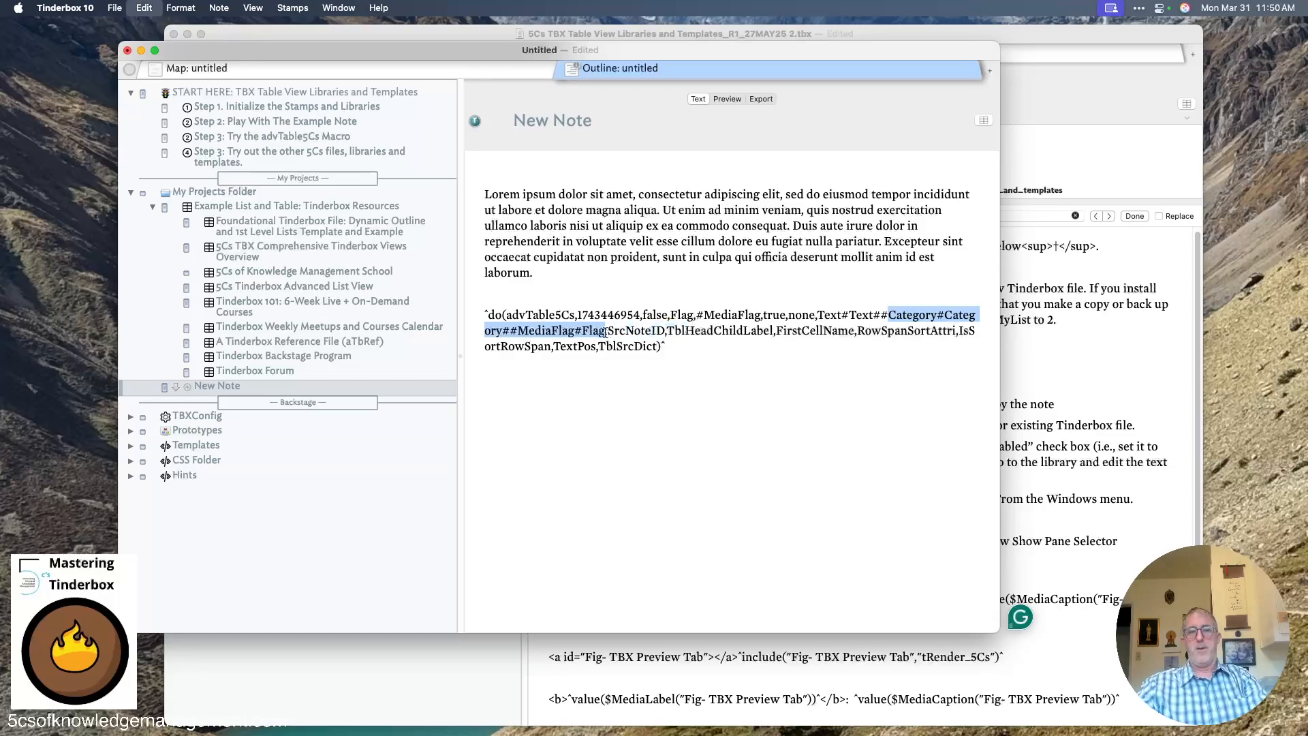
pyautogui.press('BackSpace')
pyautogui.click(722, 99)
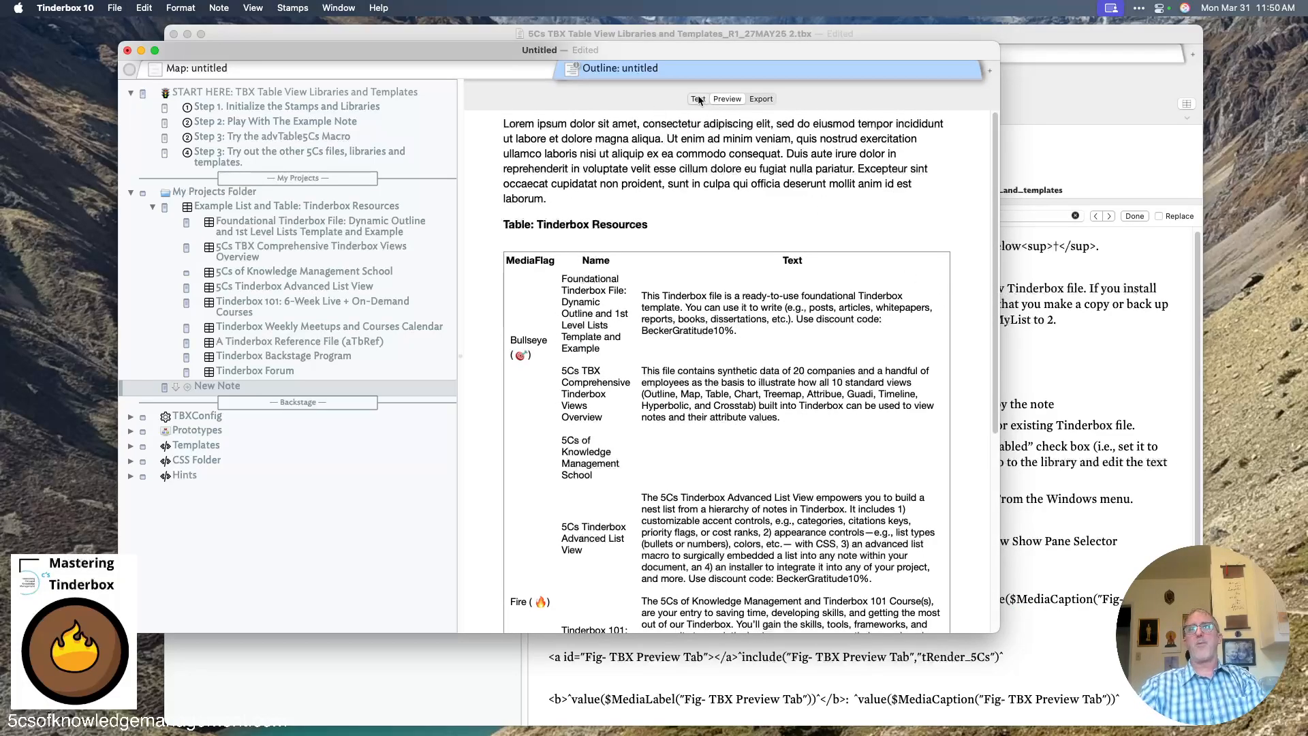
pyautogui.click(698, 99)
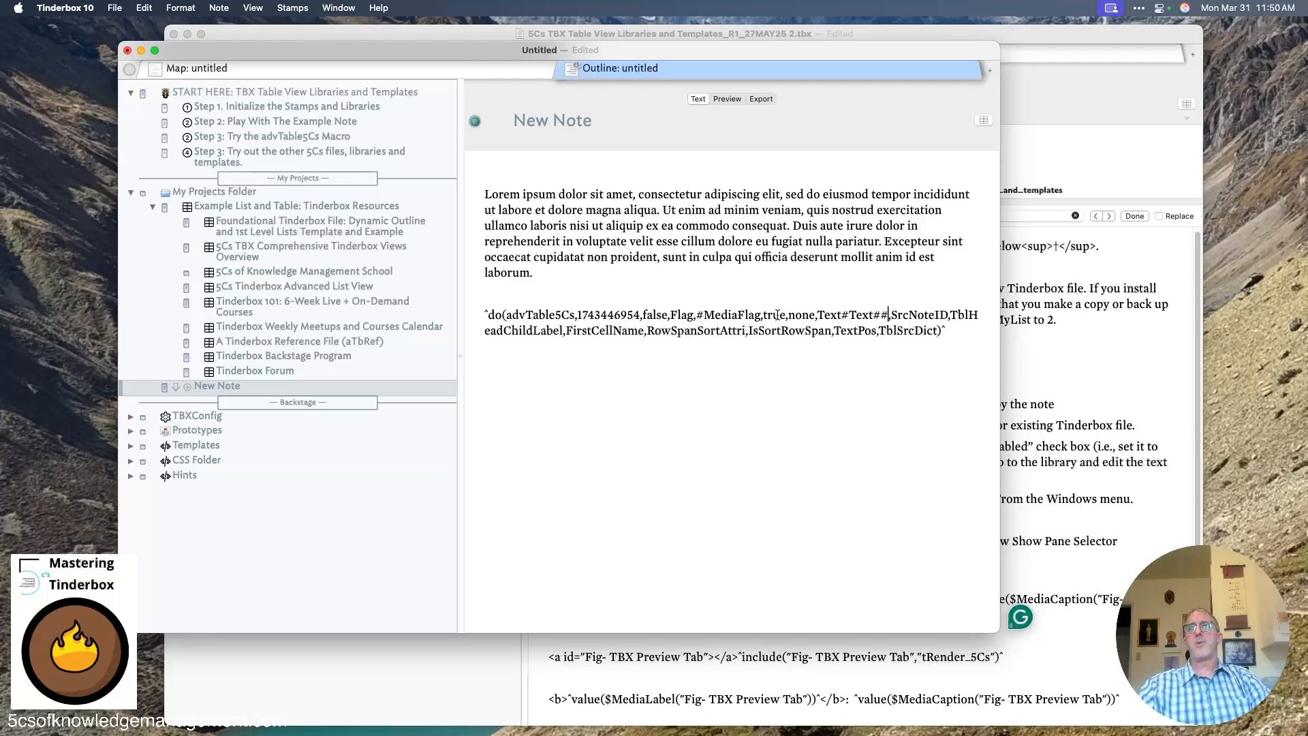
# Change false to true in New Note's advTable5Cs export code, preview the transposed table, and return to the text
pyautogui.doubleClick(647, 315)
pyautogui.write('true')
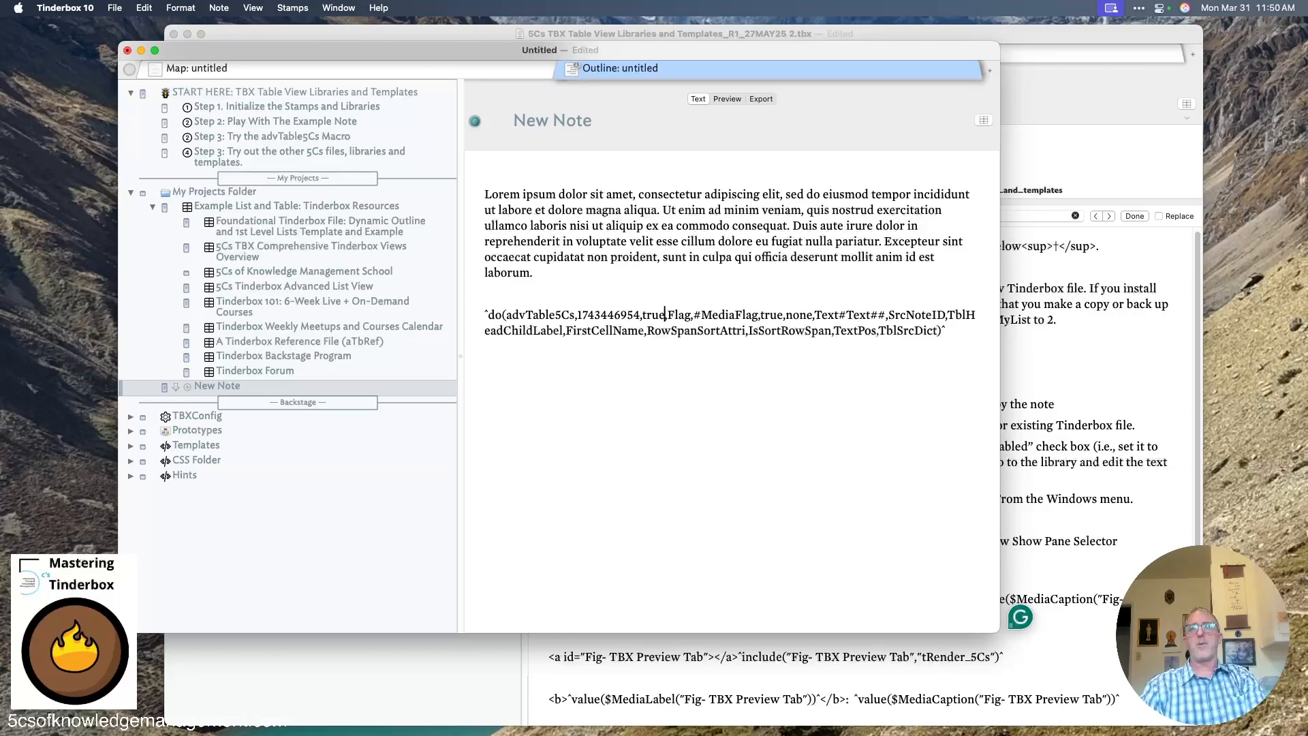
pyautogui.click(722, 100)
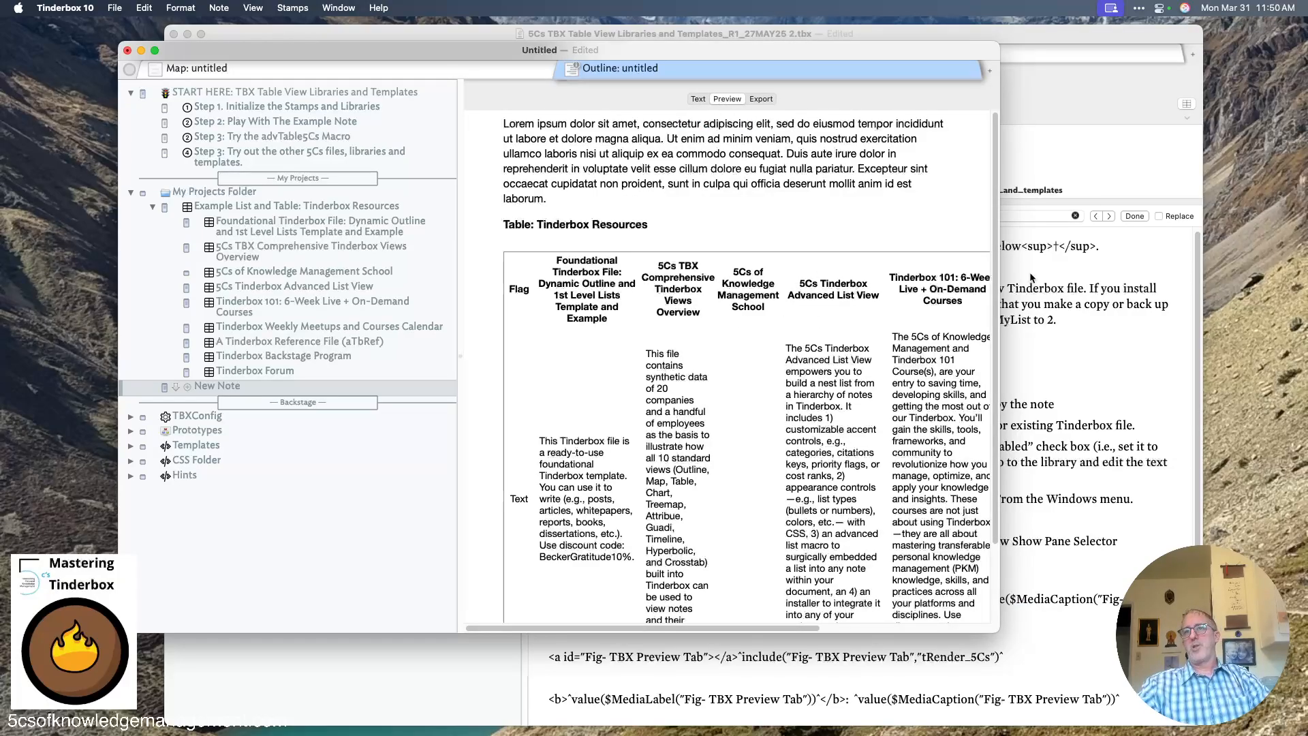
pyautogui.scroll(-3, 827, 368)
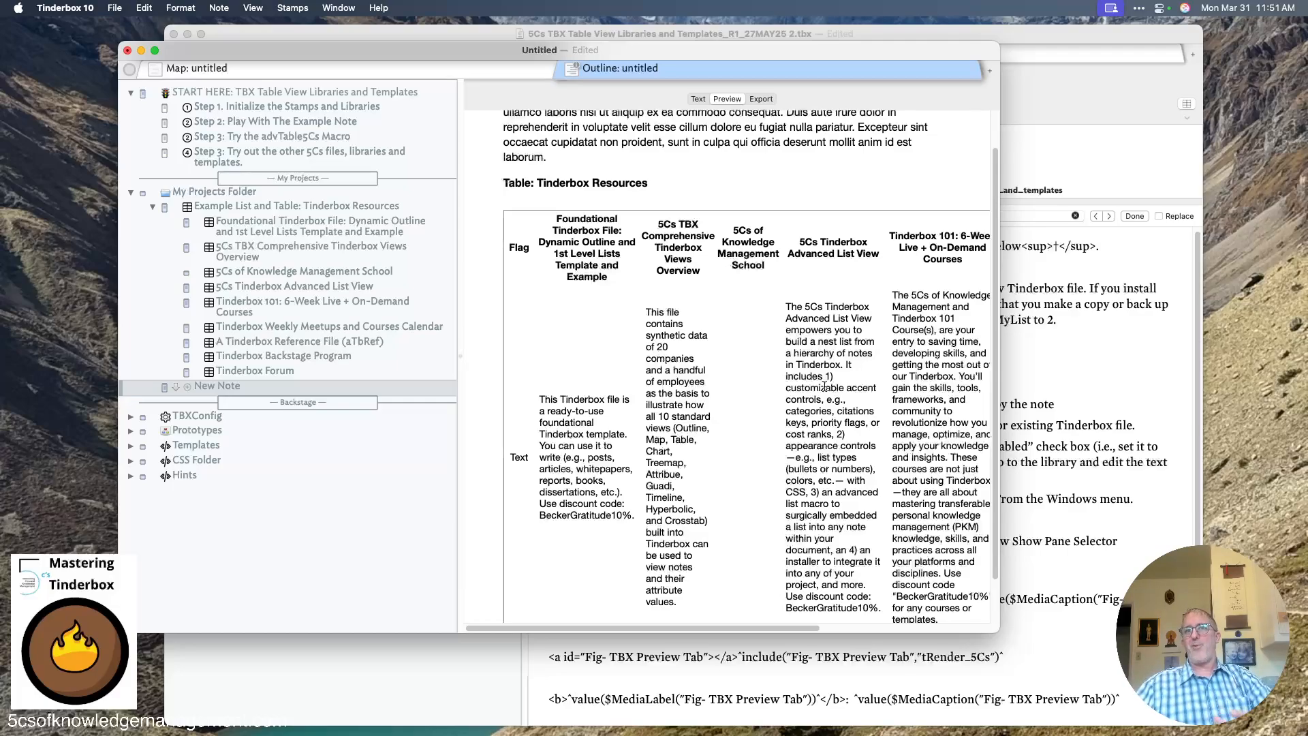
pyautogui.scroll(-2, 846, 442)
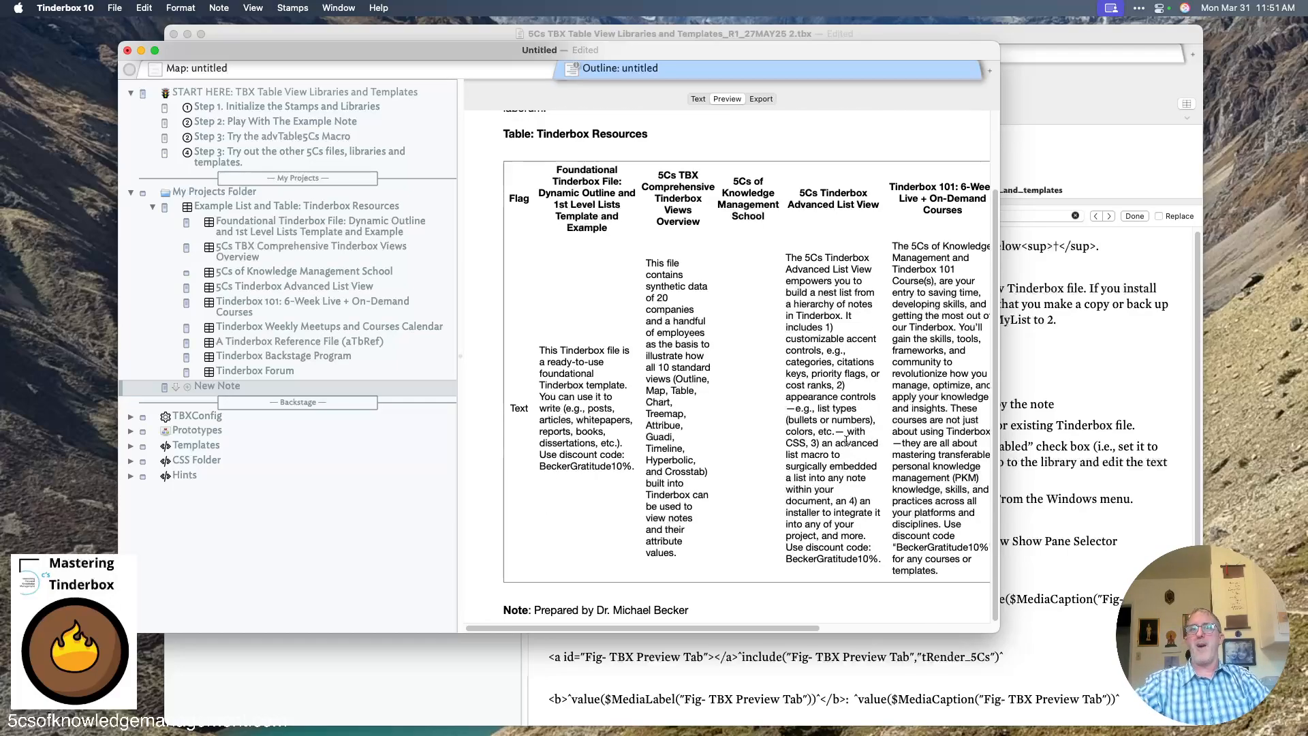
pyautogui.scroll(3, 787, 493)
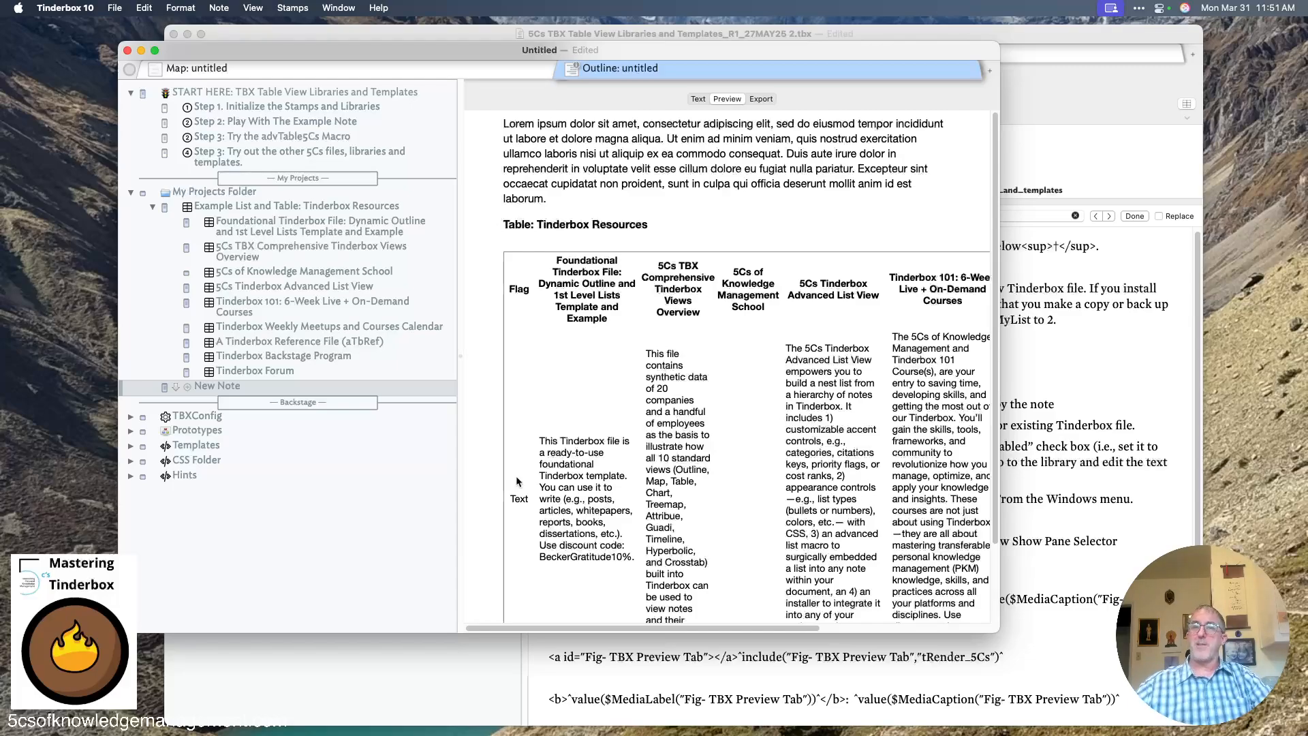
pyautogui.click(698, 99)
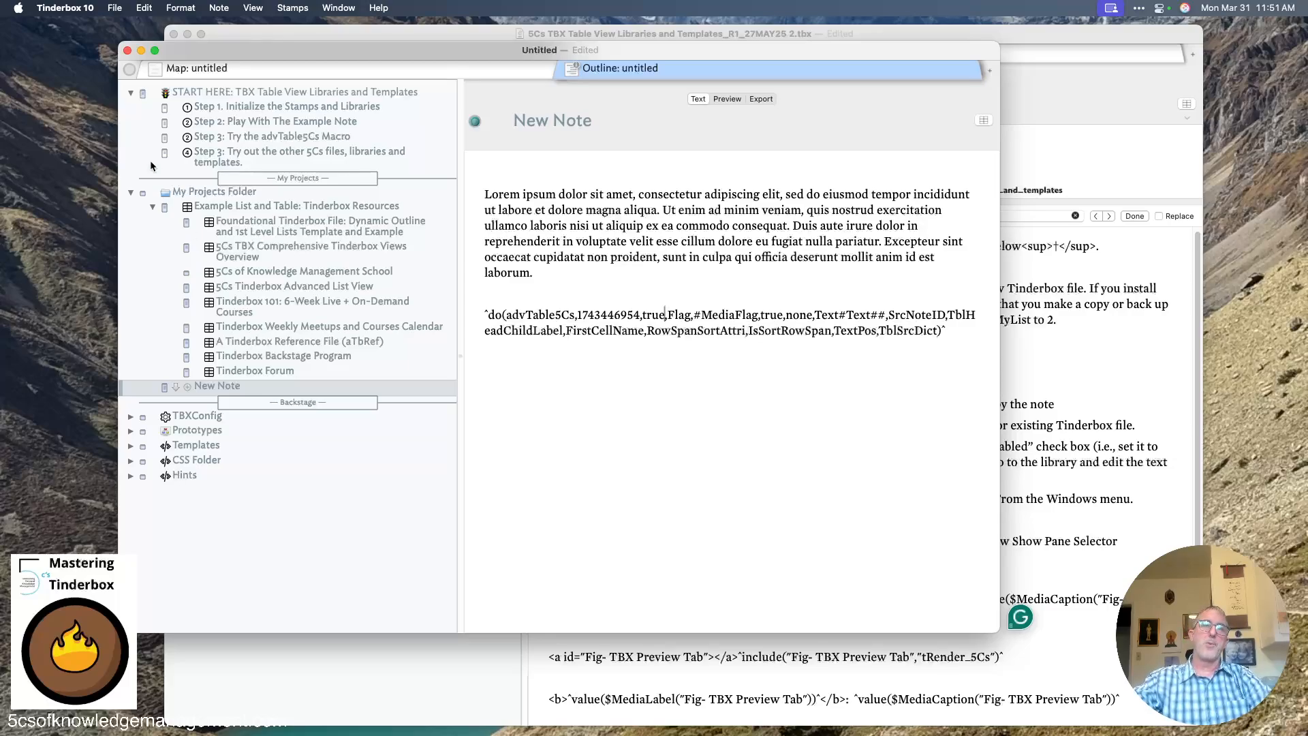
# Collapse the Example List and Table note, move the untitled document aside, and bring the 5Cs template document forward
pyautogui.click(153, 209)
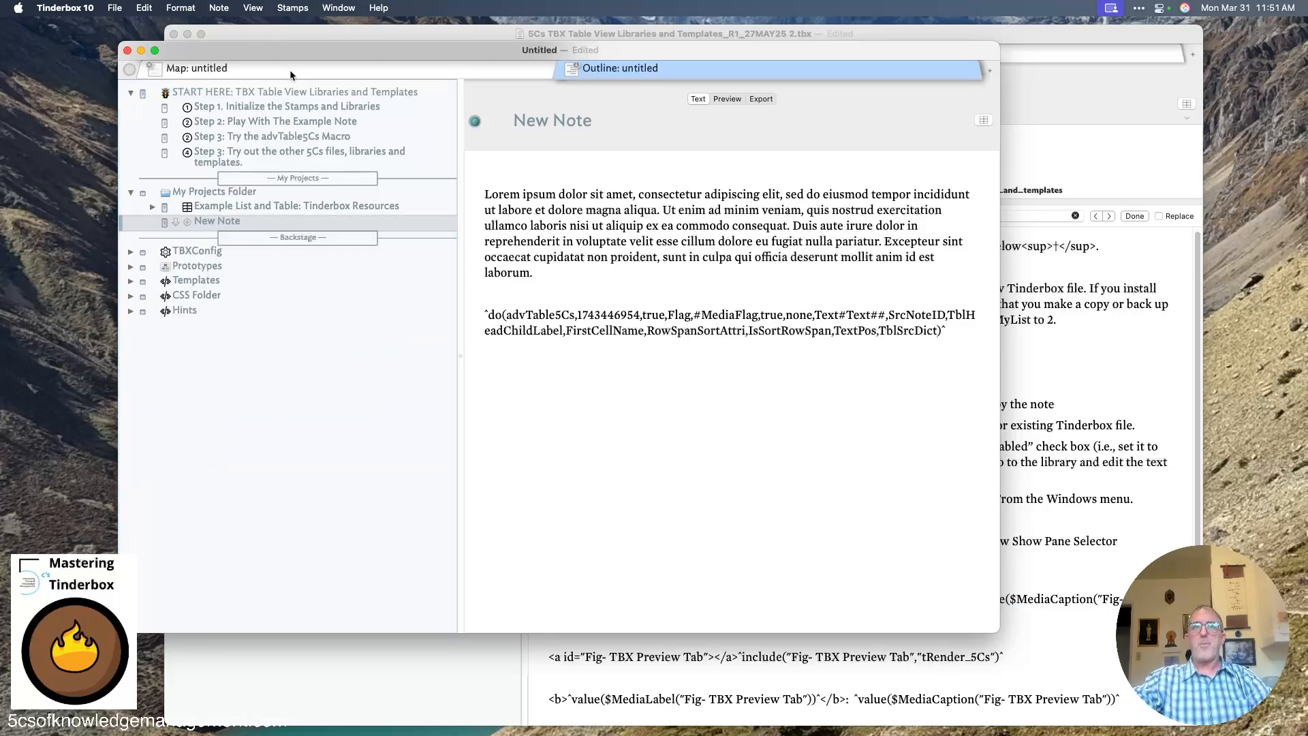
pyautogui.moveTo(325, 46); pyautogui.dragTo(258, 195)
pyautogui.click(390, 57)
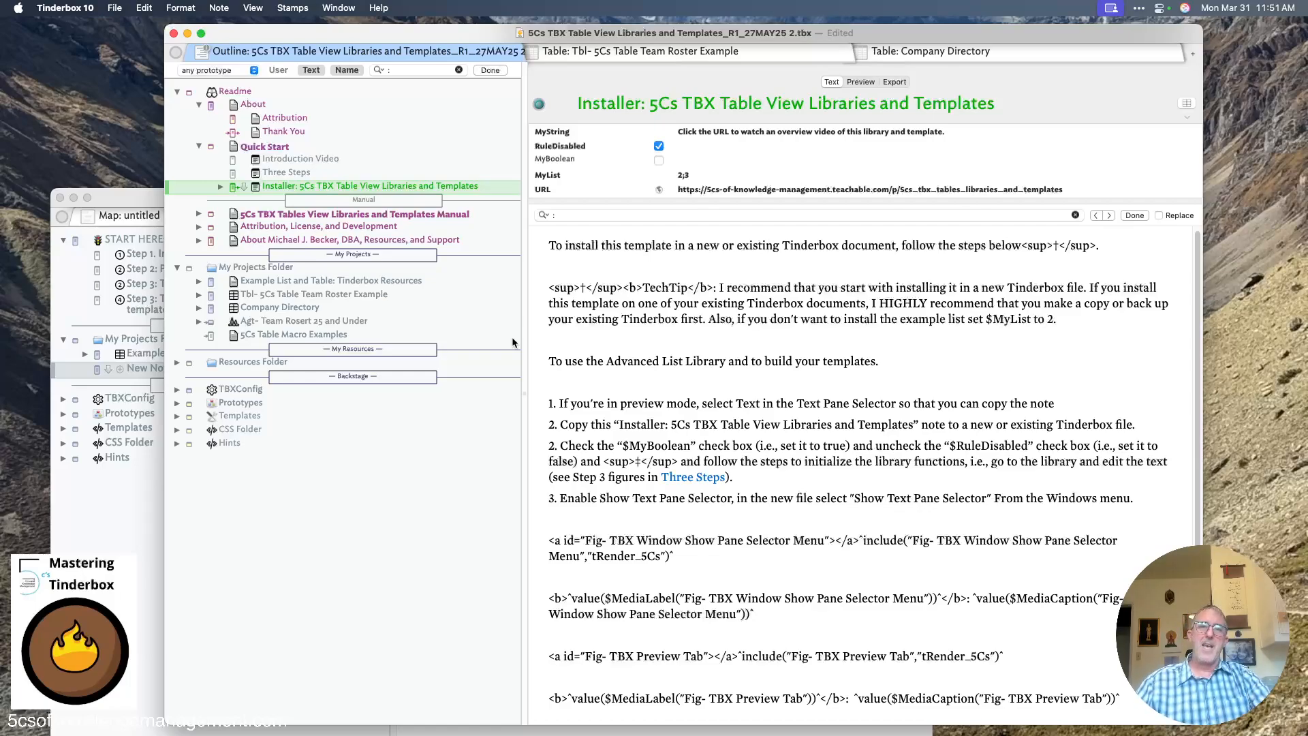
# Close the Tbl- 5Cs Table Team Roster Example and Company Directory table tabs, leaving only the outline open
pyautogui.click(662, 51)
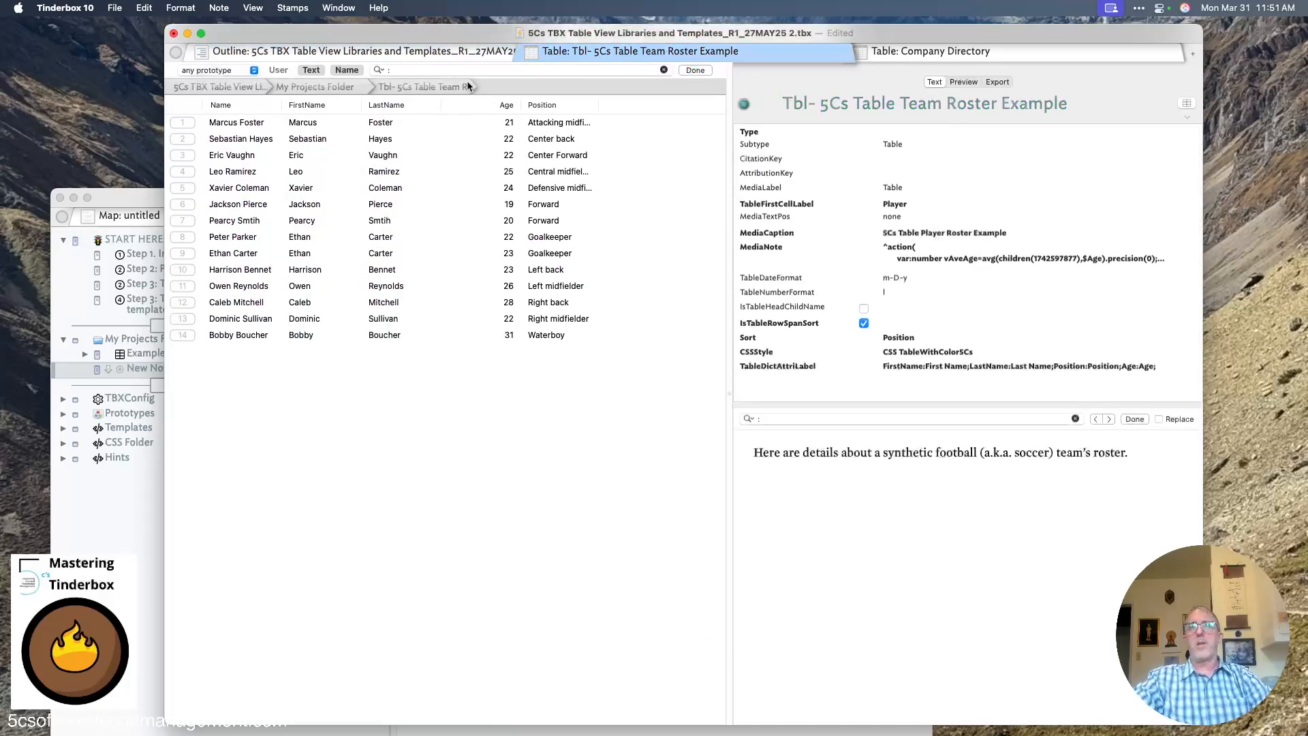
pyautogui.click(310, 60)
pyautogui.click(533, 48)
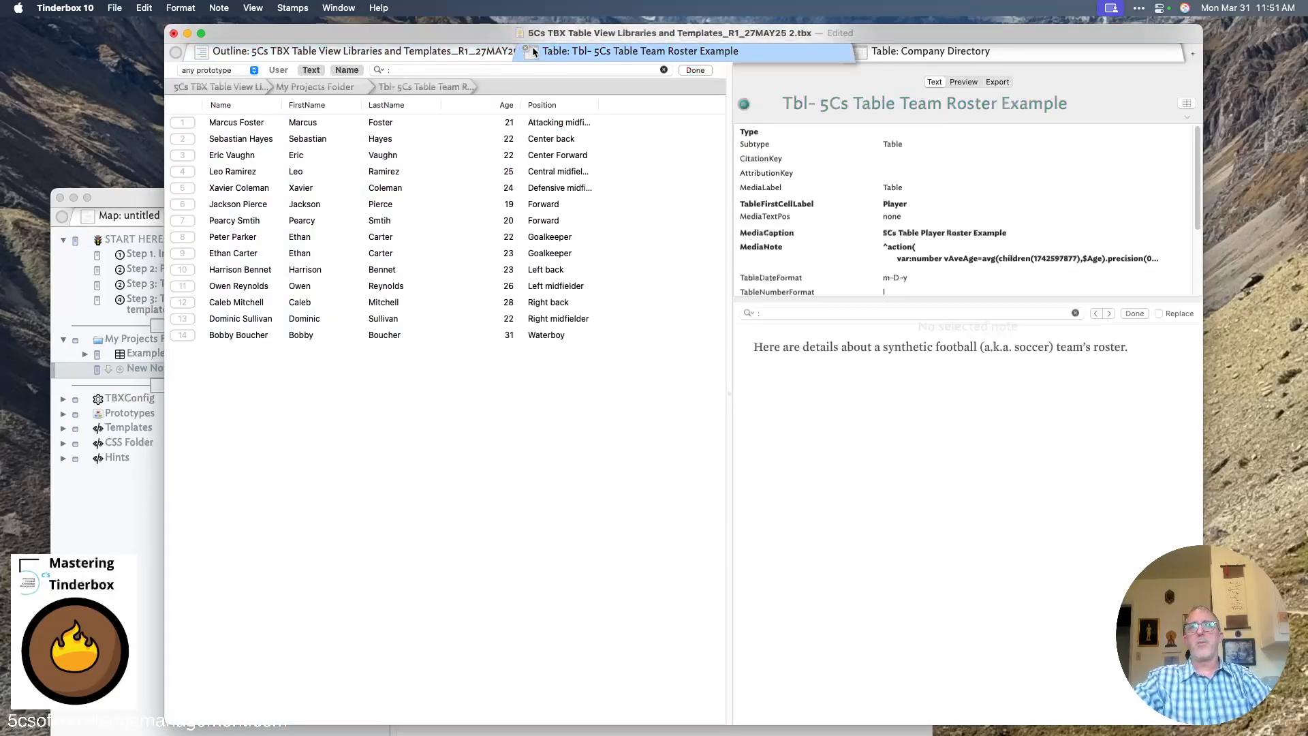
pyautogui.click(528, 48)
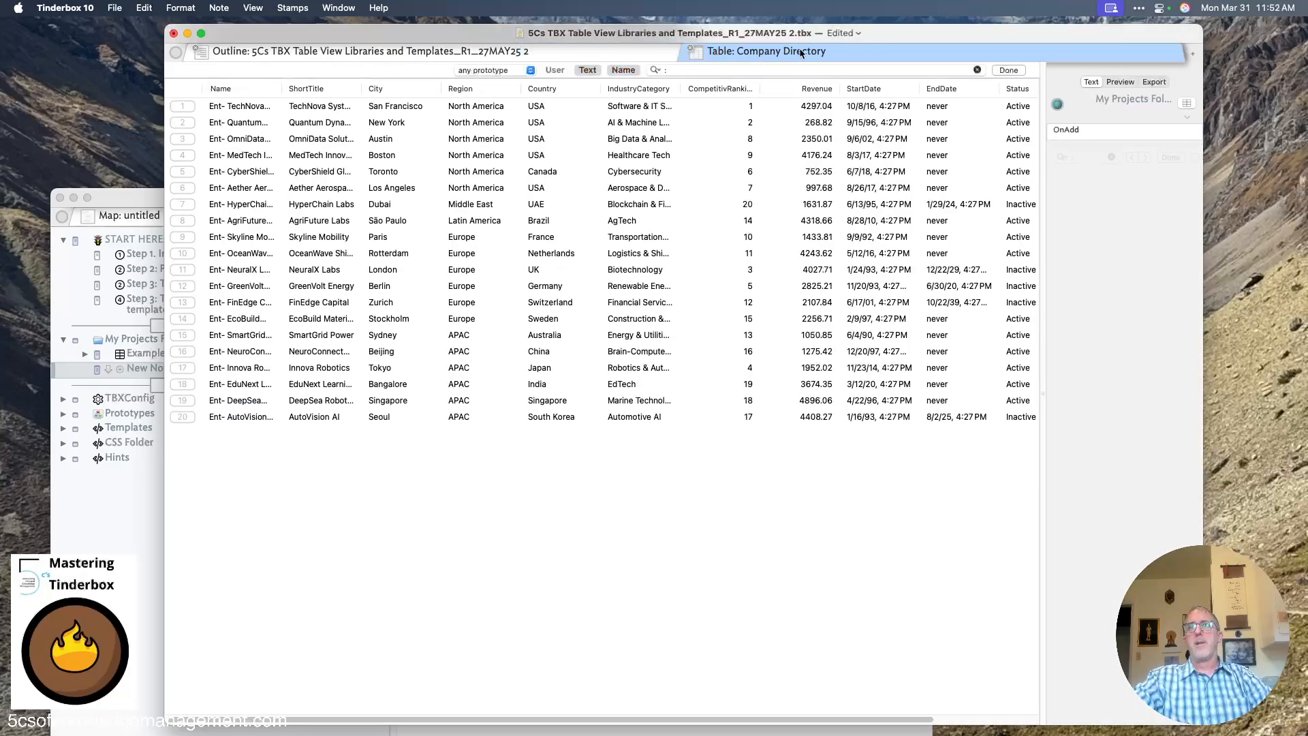
pyautogui.click(695, 51)
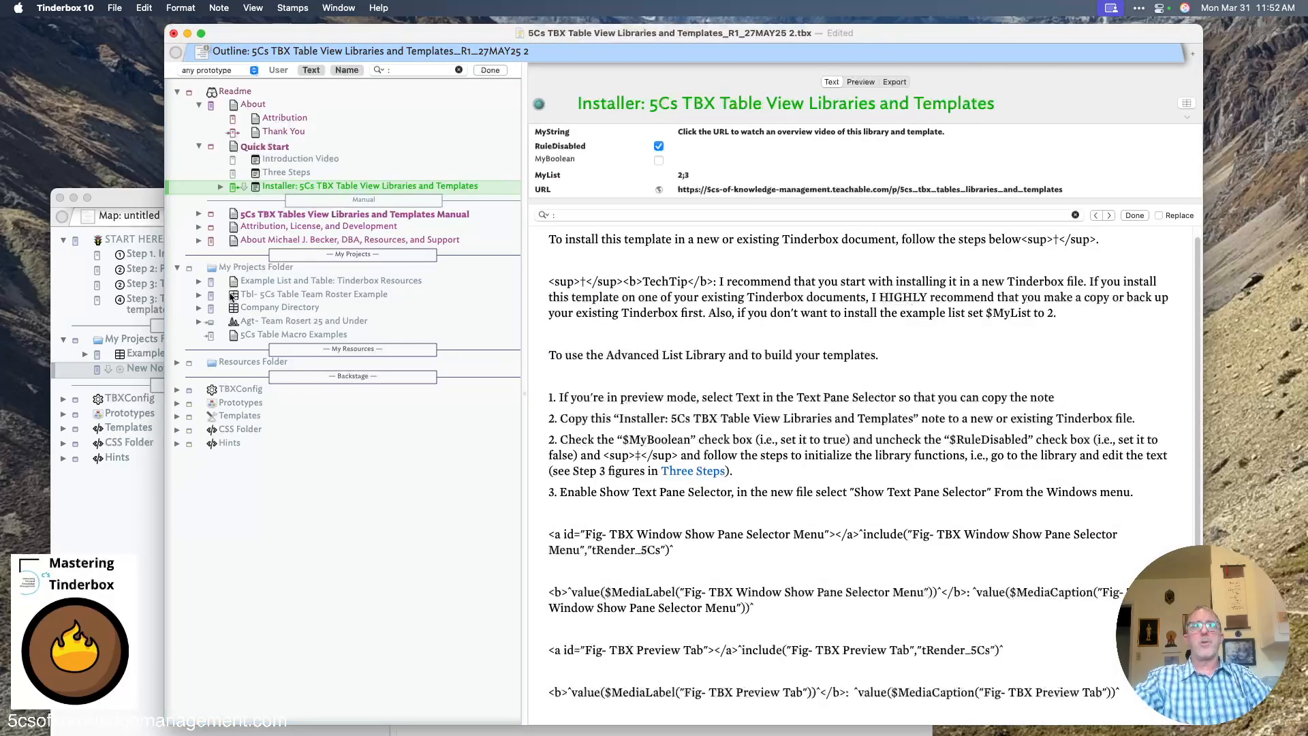
# Open the Tbl- 5Cs Table Team Roster Example note in its own tab as a Table view and widen the table area
pyautogui.click(275, 297)
pyautogui.rightClick(276, 296)
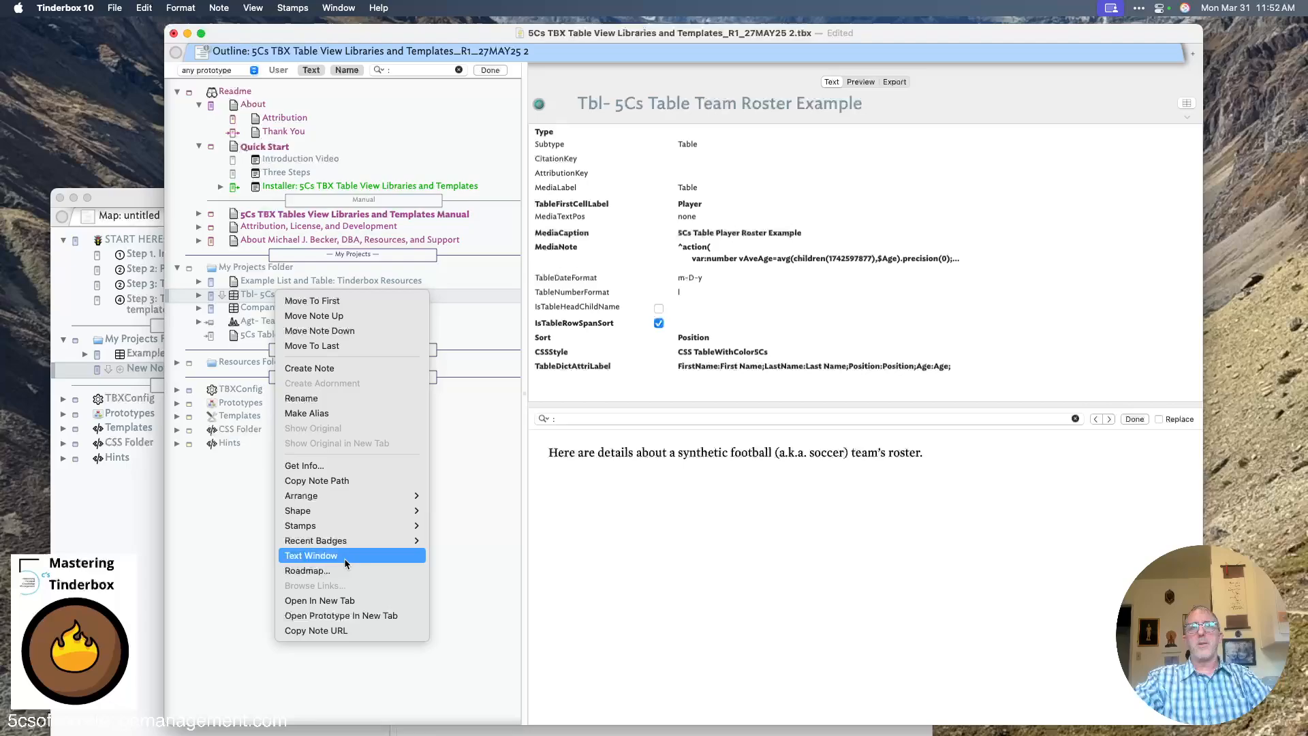
pyautogui.click(341, 600)
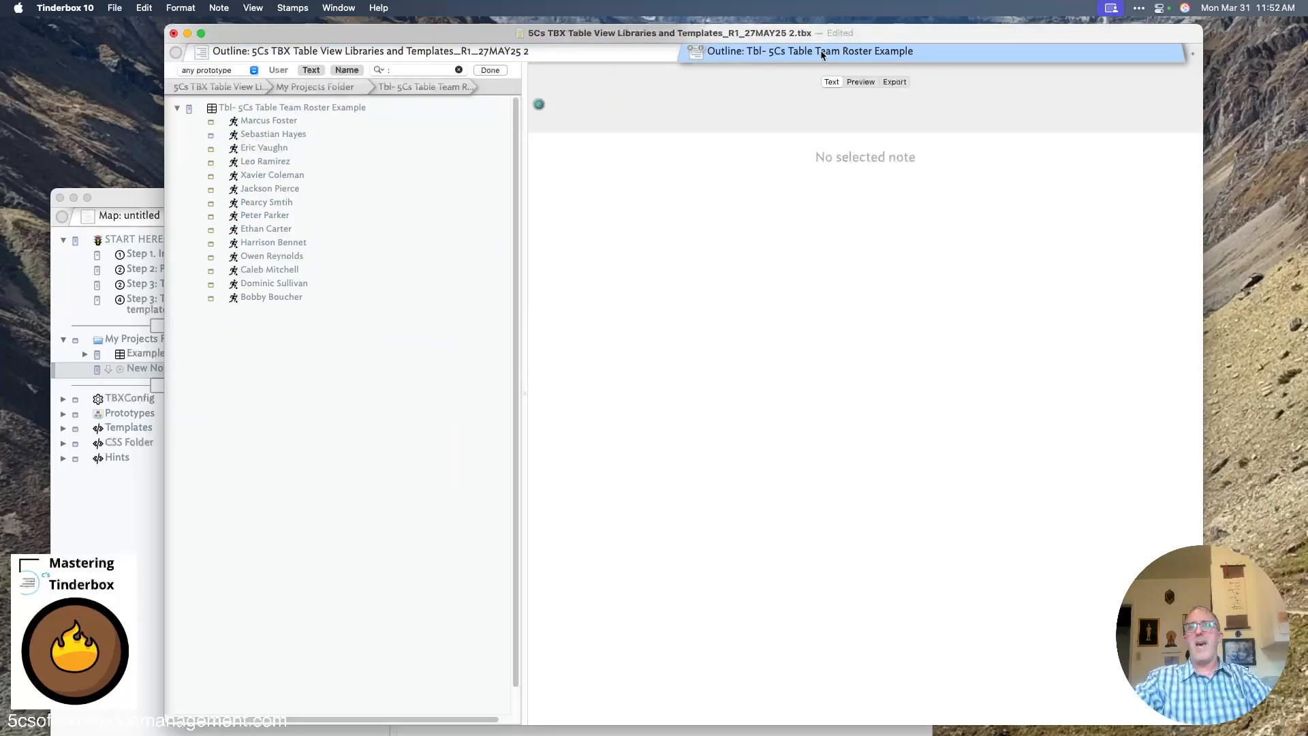
pyautogui.click(825, 52)
pyautogui.click(862, 232)
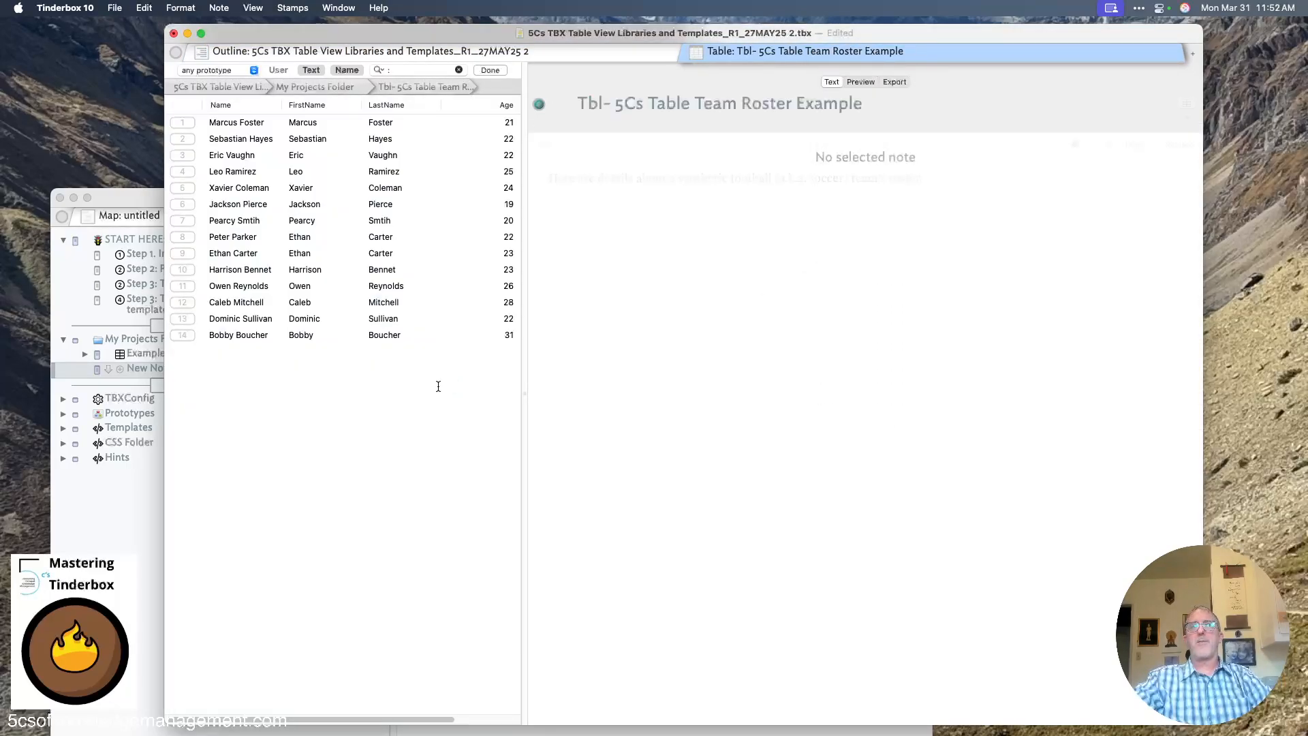
pyautogui.moveTo(527, 360); pyautogui.dragTo(711, 376)
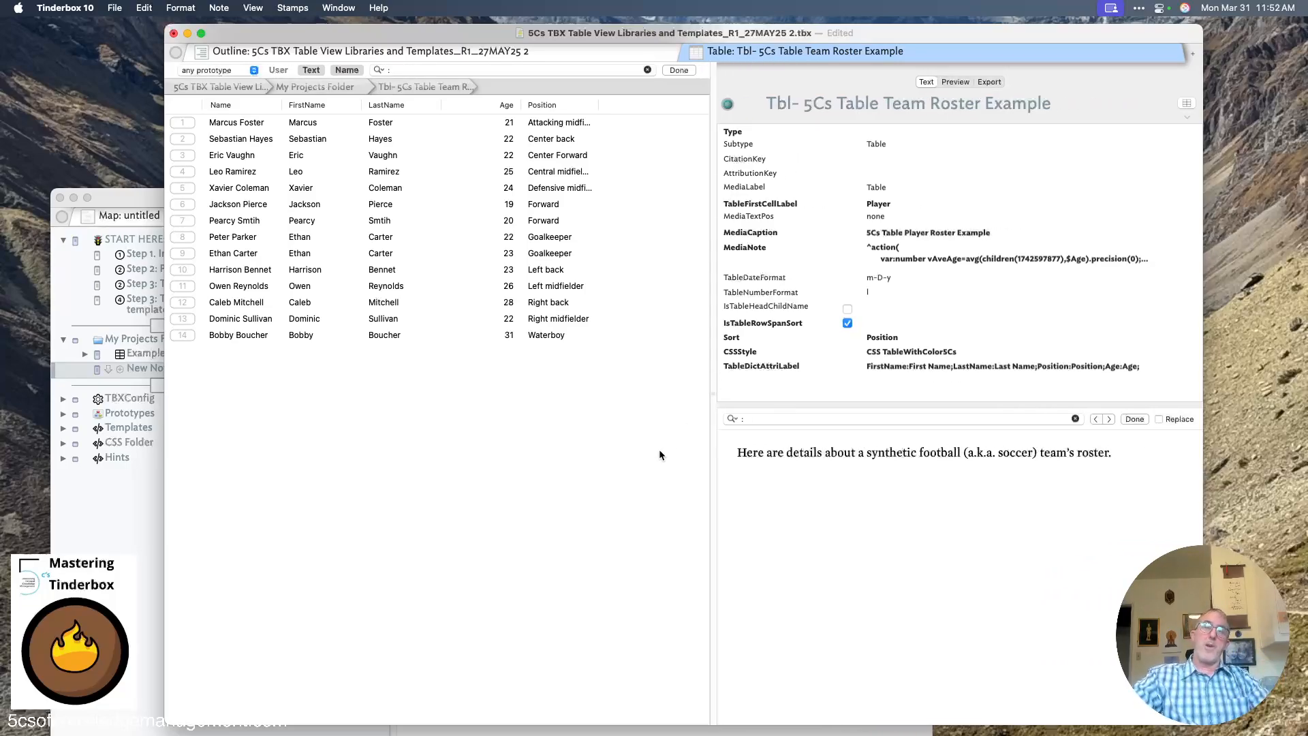
# Open the Age and Position cells in the Center Forward's roster row for editing, then leave them without changes
pyautogui.click(501, 188)
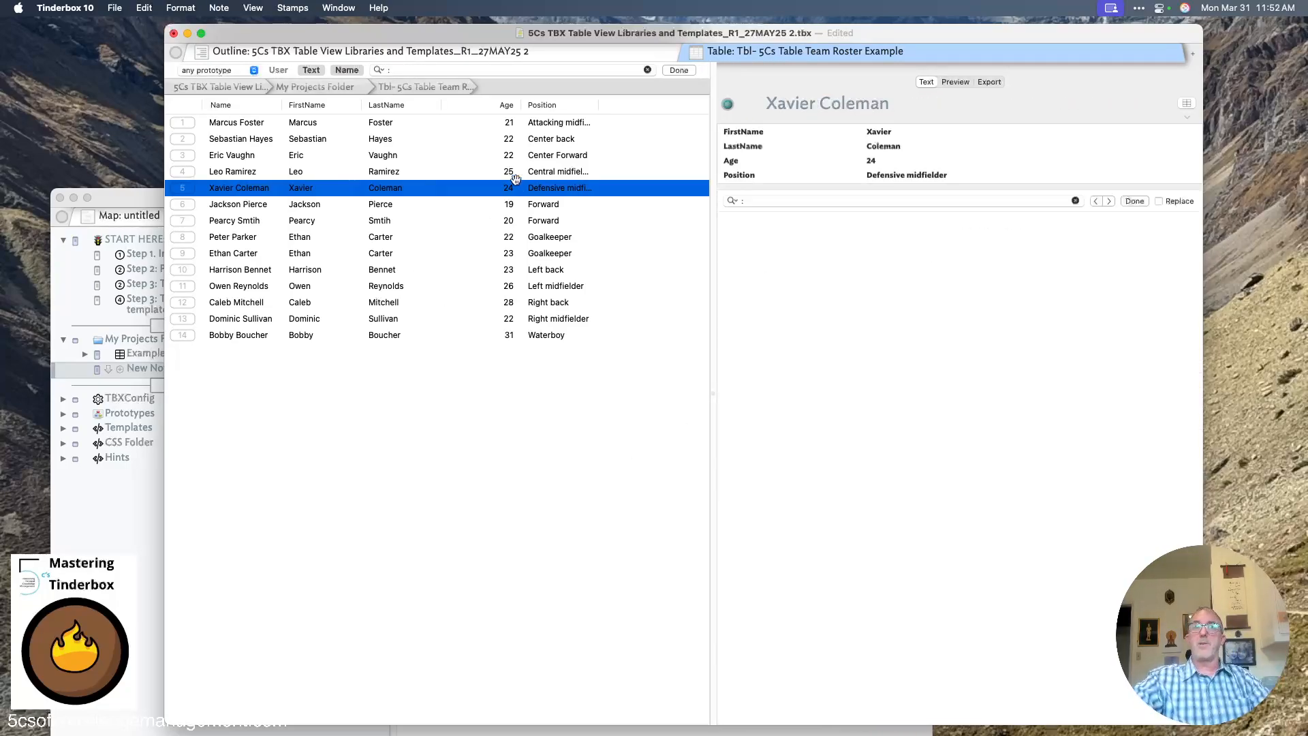
pyautogui.click(502, 156)
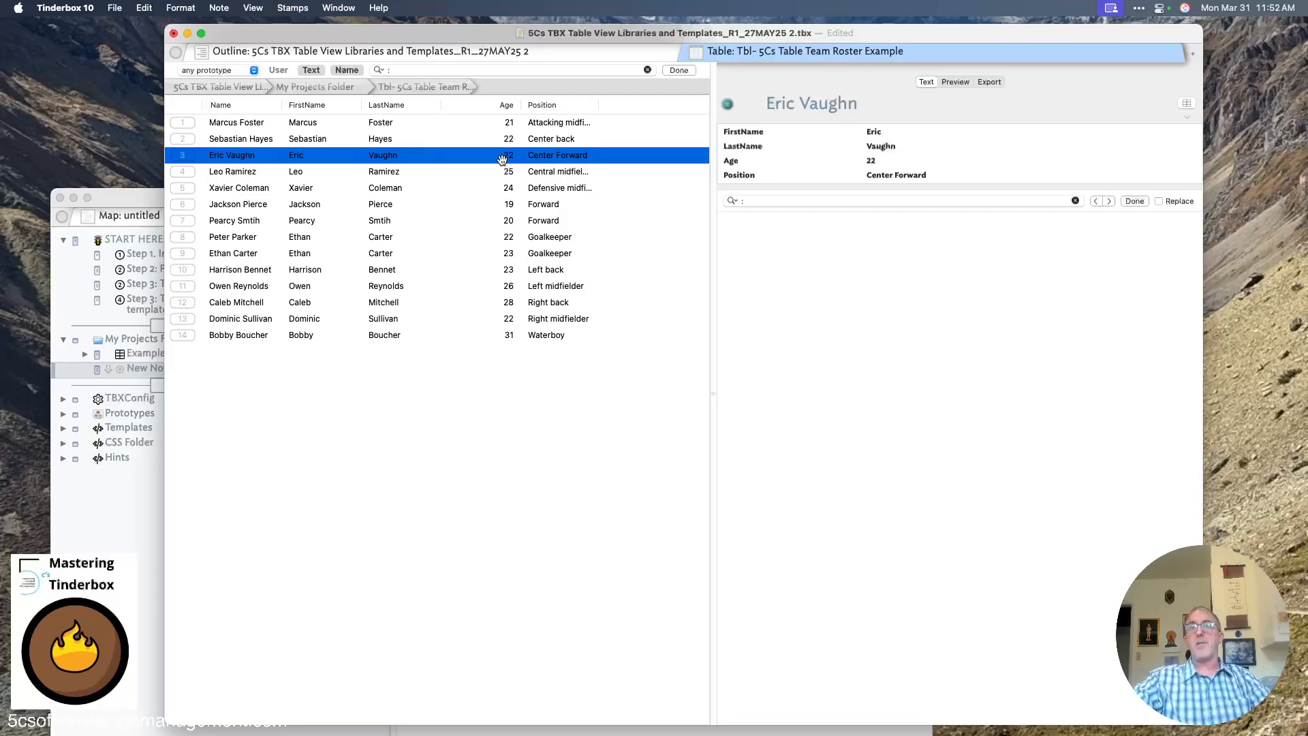
pyautogui.click(505, 156)
pyautogui.click(545, 157)
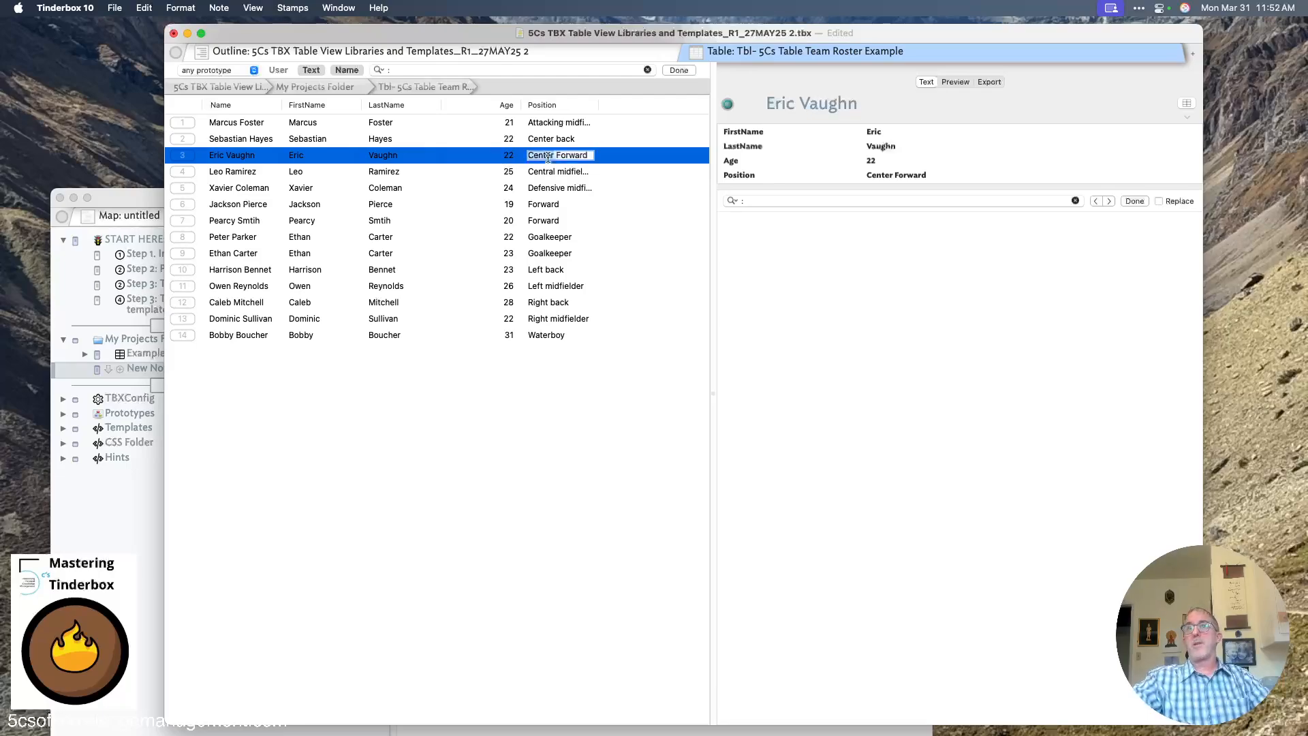
pyautogui.click(839, 349)
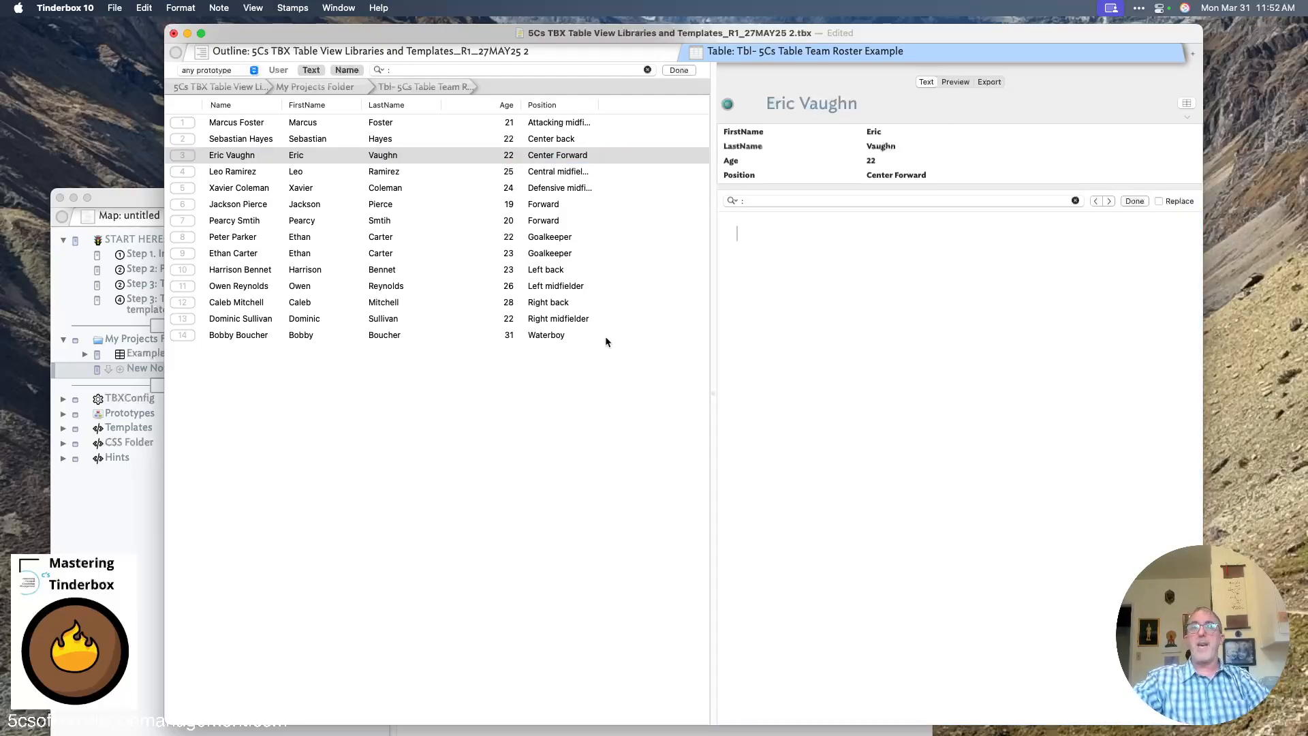
# Select the first ten rows of the team roster table, copy them as HTML, and clear the selection
pyautogui.click(303, 155)
pyautogui.click(259, 121)
pyautogui.keyDown('shift'); pyautogui.click(354, 270); pyautogui.keyUp('shift')
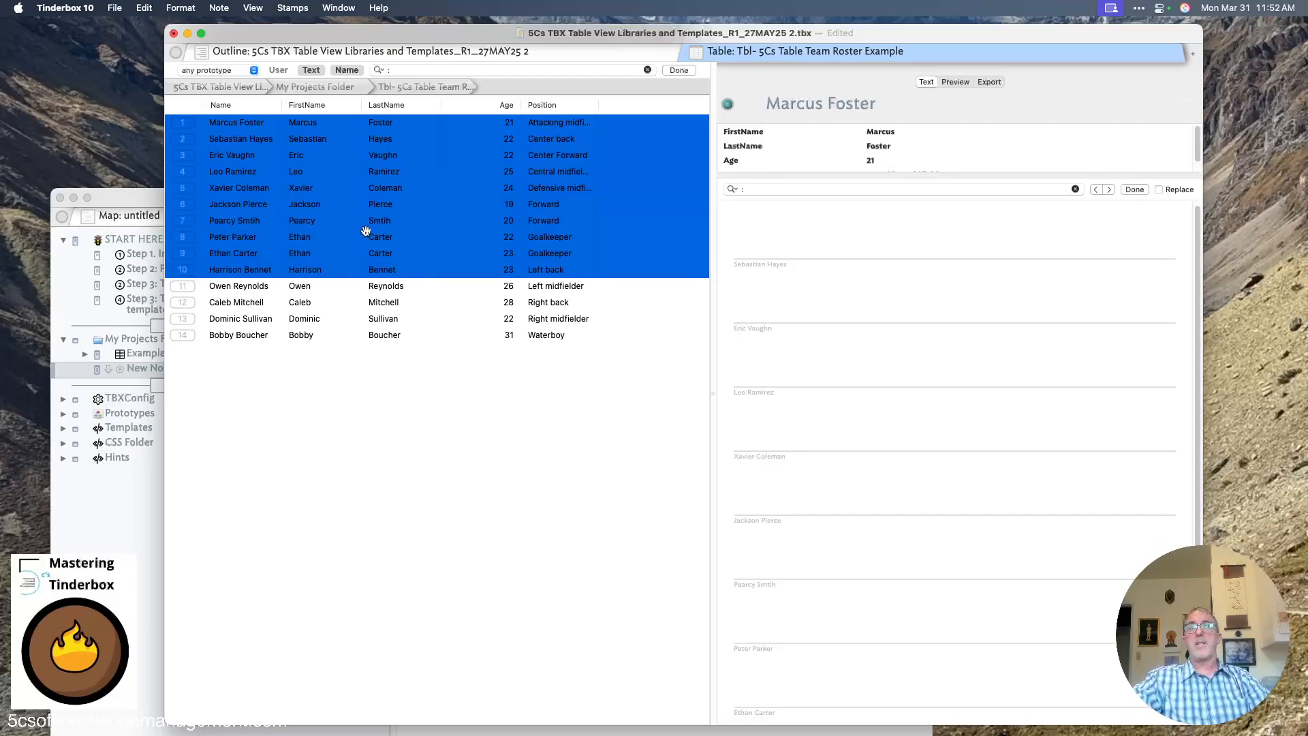
pyautogui.rightClick(368, 231)
pyautogui.moveTo(447, 325)
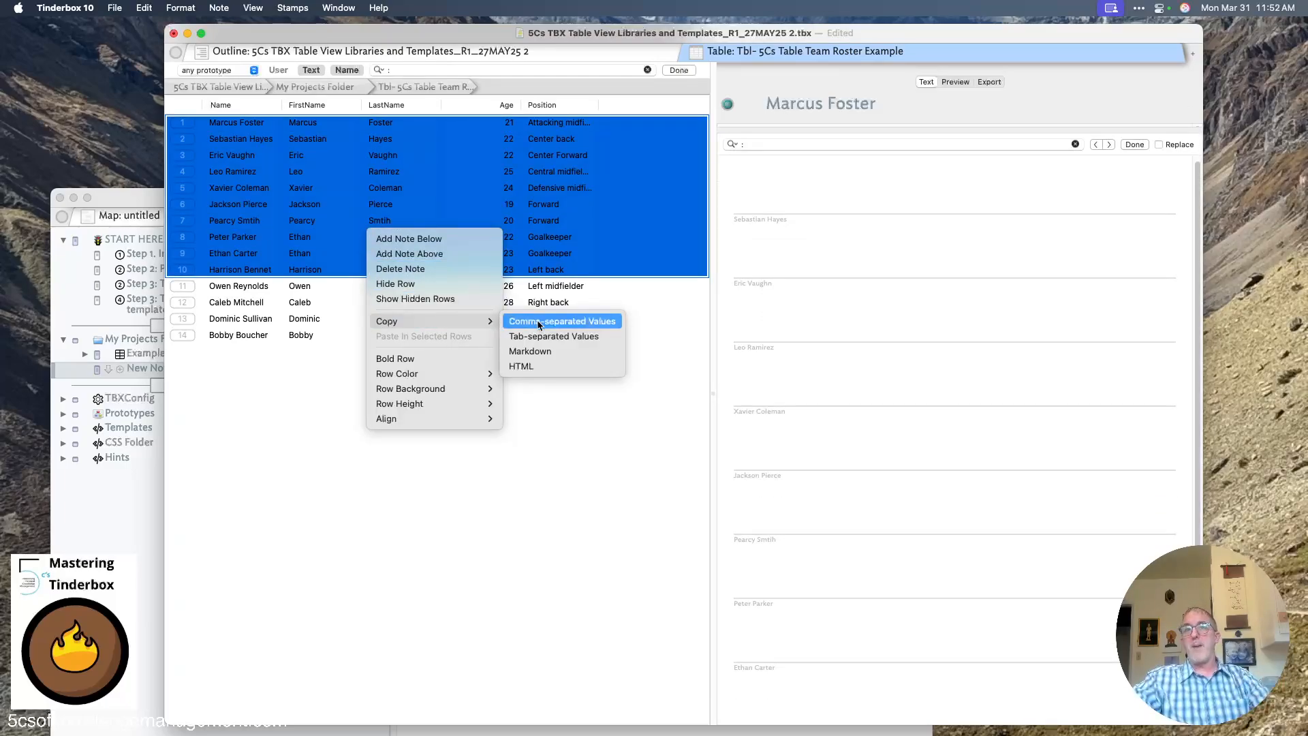
pyautogui.click(545, 360)
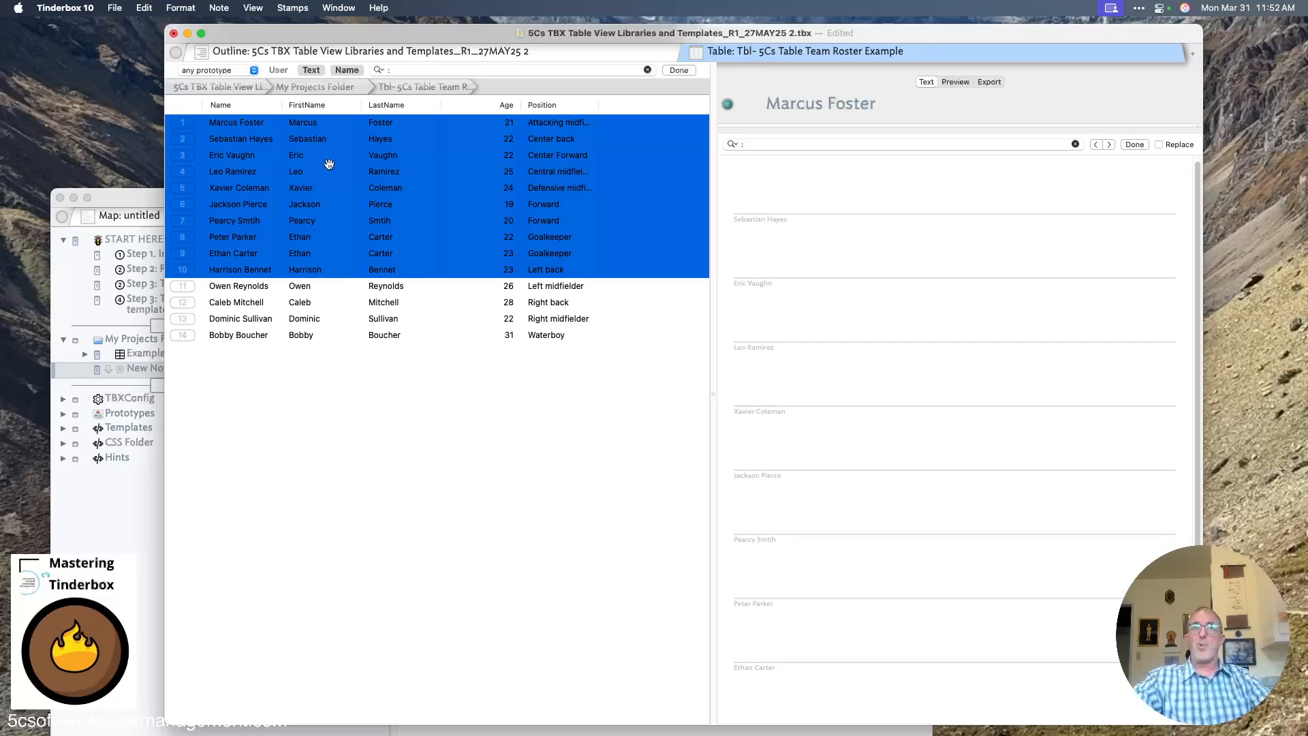
pyautogui.click(389, 345)
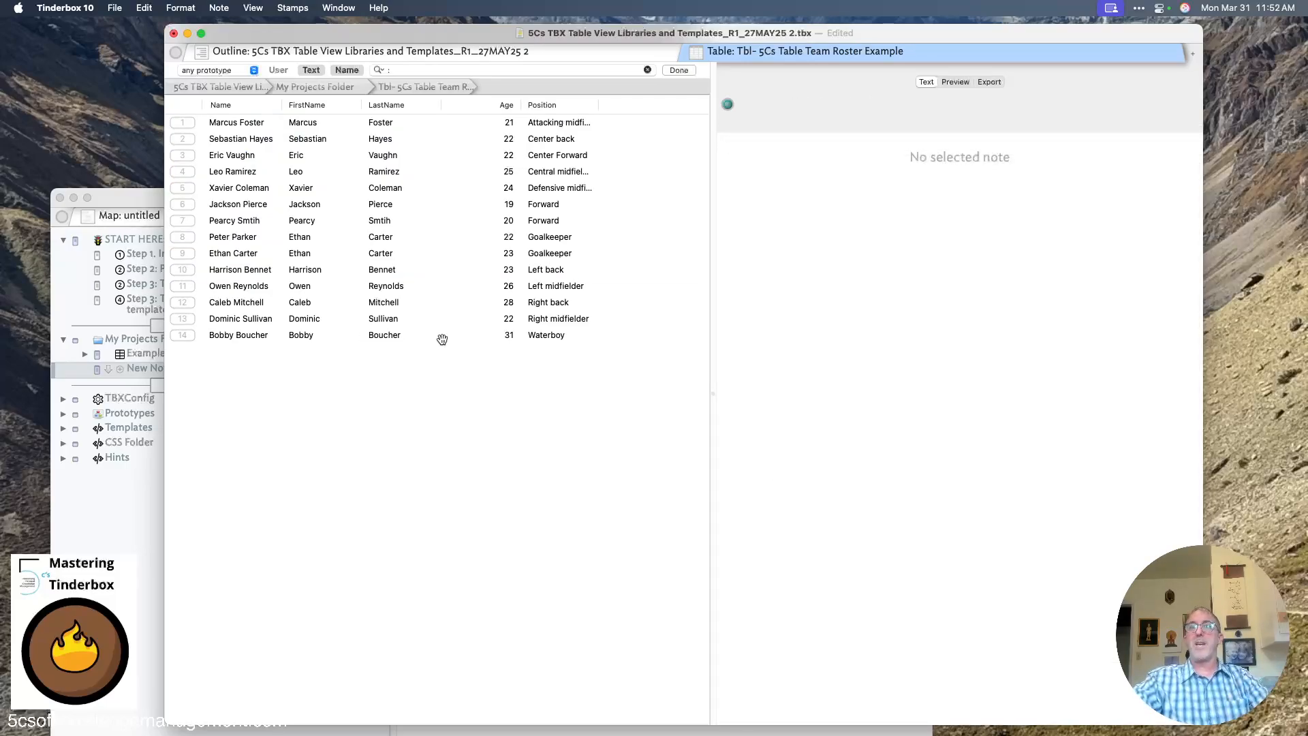
pyautogui.press('super+a')
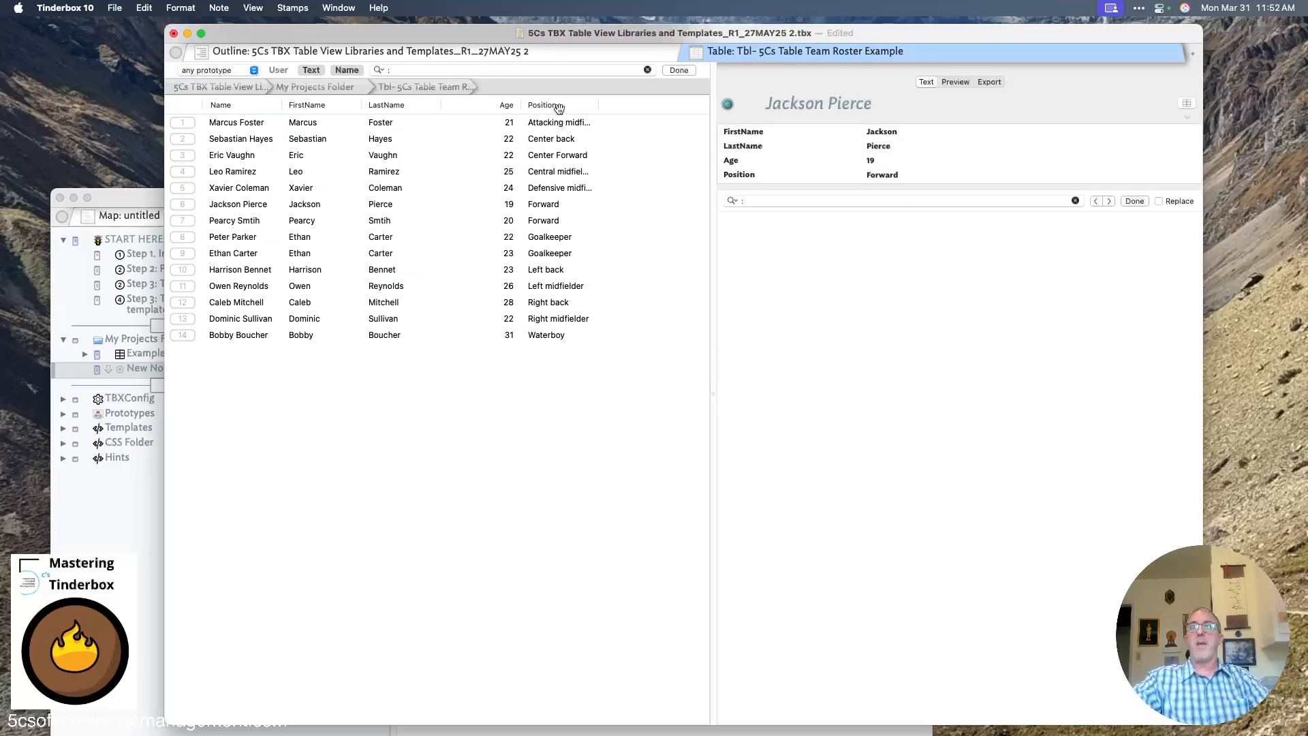
# Expand the manual in the outline and review the feature comparison in the 5Cs Table View and Tinderbox Table View Side by Side note
pyautogui.click(549, 51)
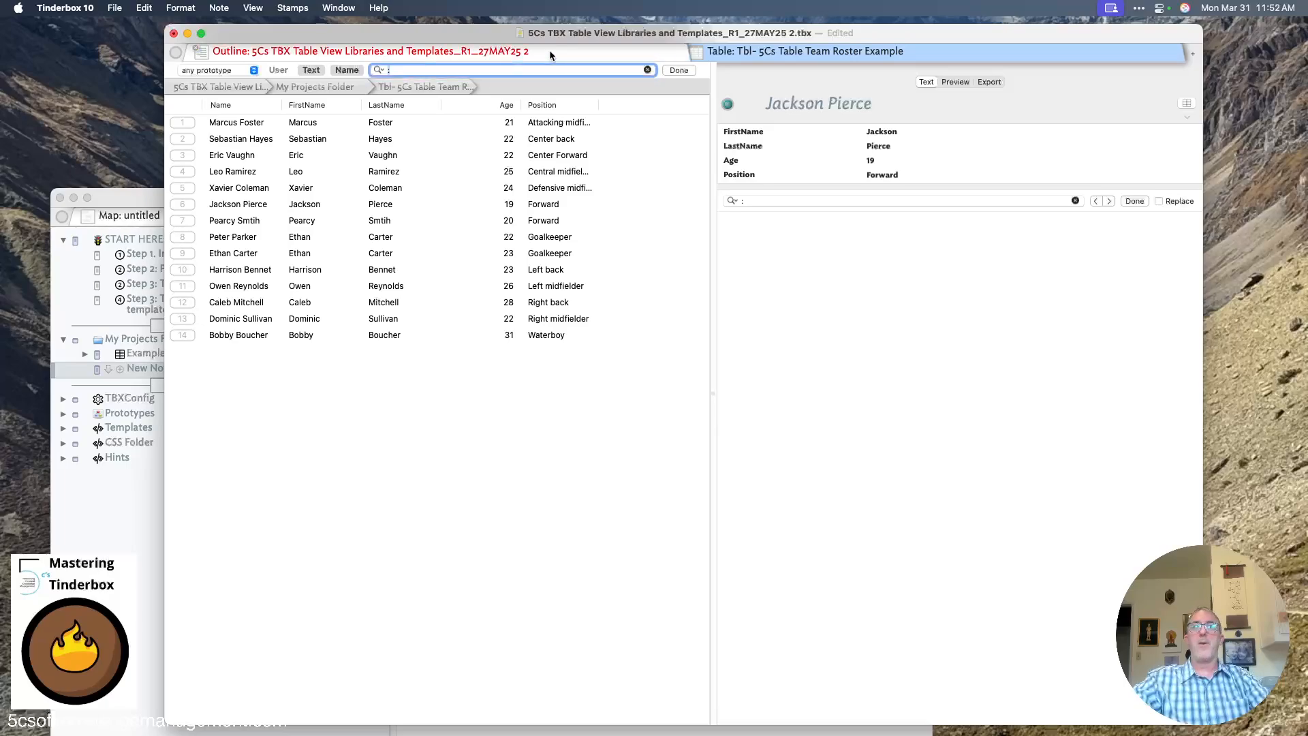
pyautogui.click(198, 213)
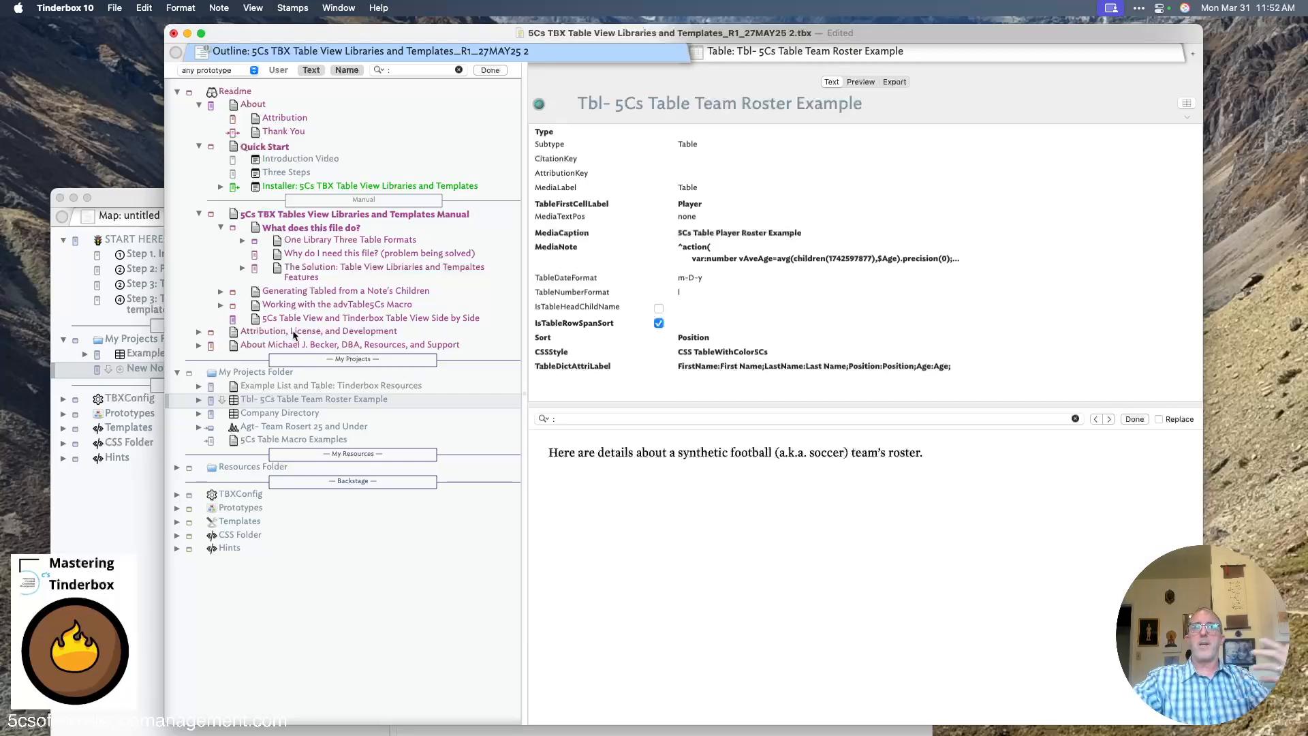
pyautogui.click(276, 318)
pyautogui.scroll(-5, 683, 493)
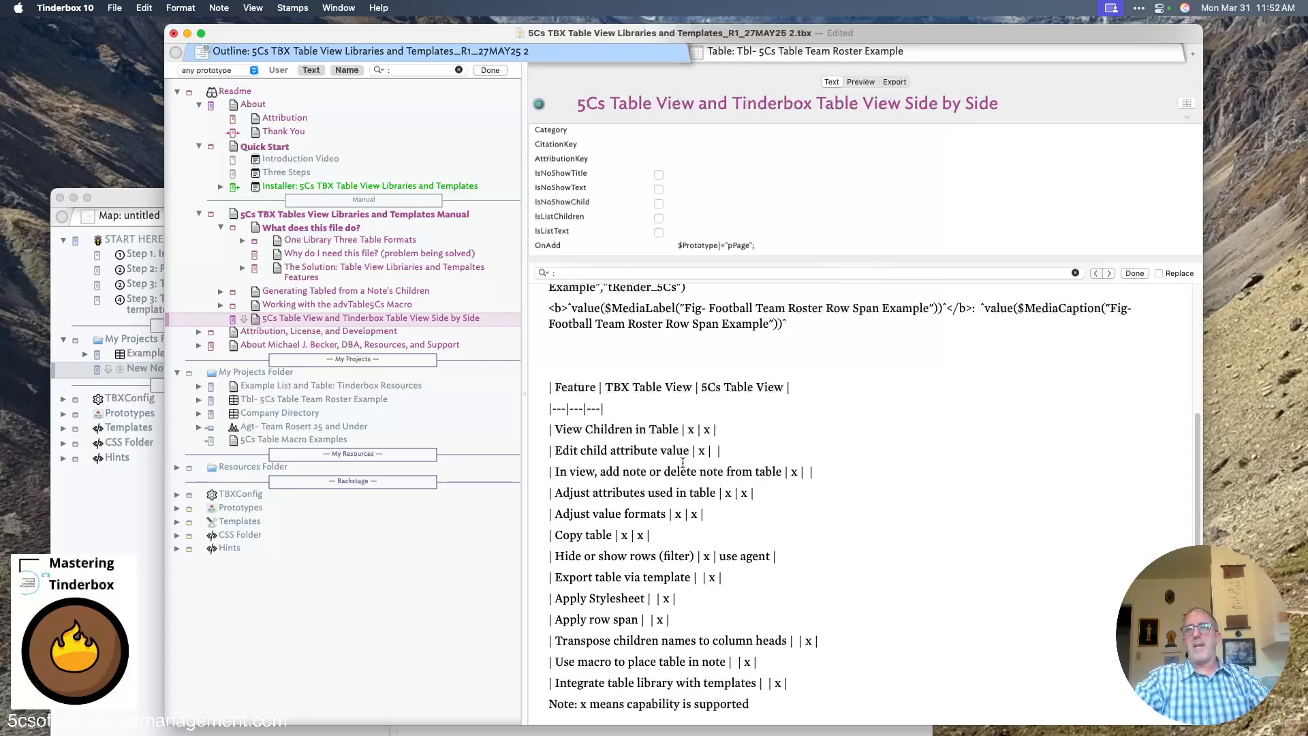
pyautogui.moveTo(556, 450); pyautogui.dragTo(691, 449)
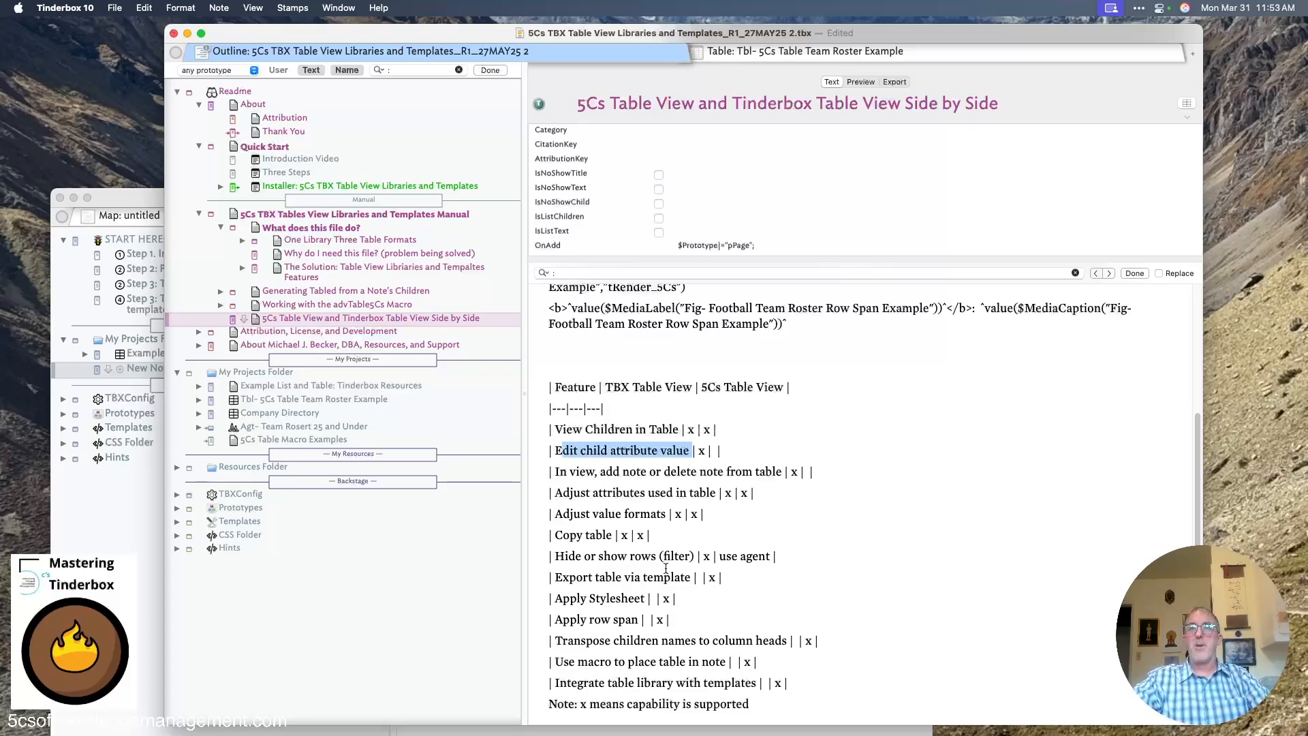
pyautogui.moveTo(607, 556); pyautogui.dragTo(733, 559)
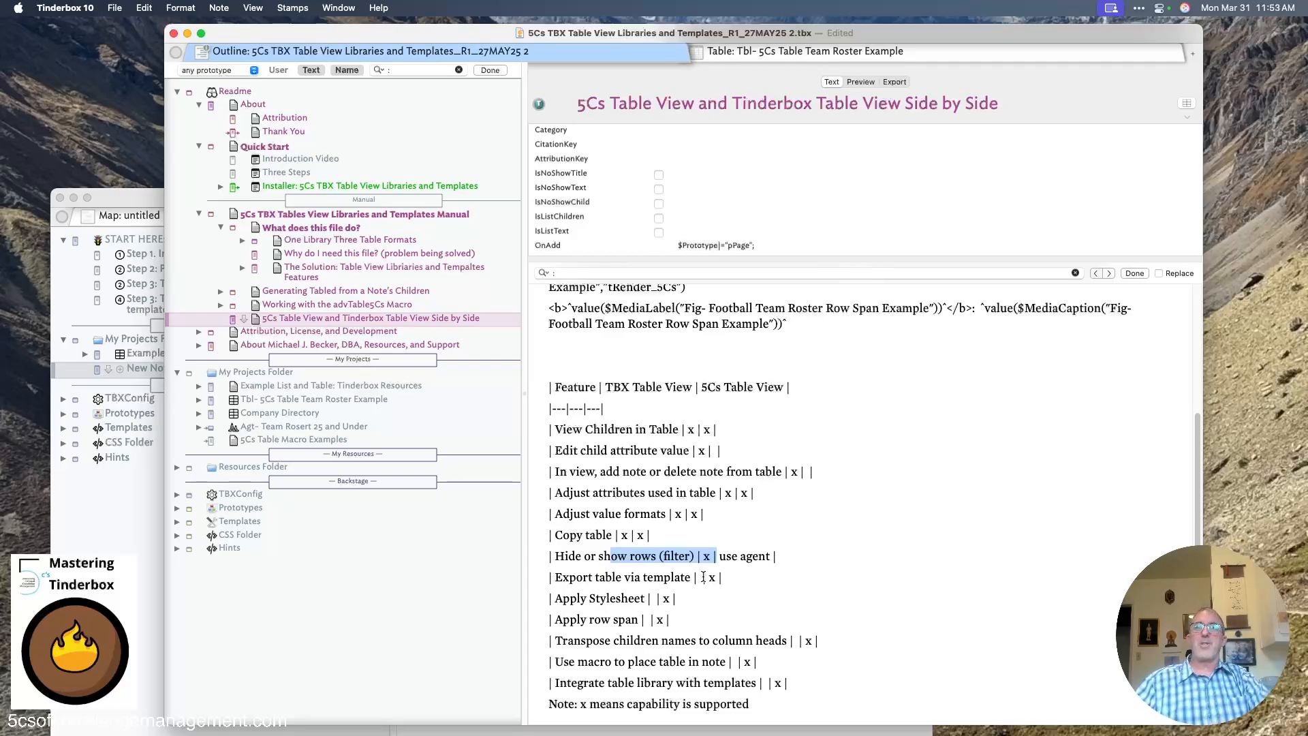
pyautogui.click(223, 228)
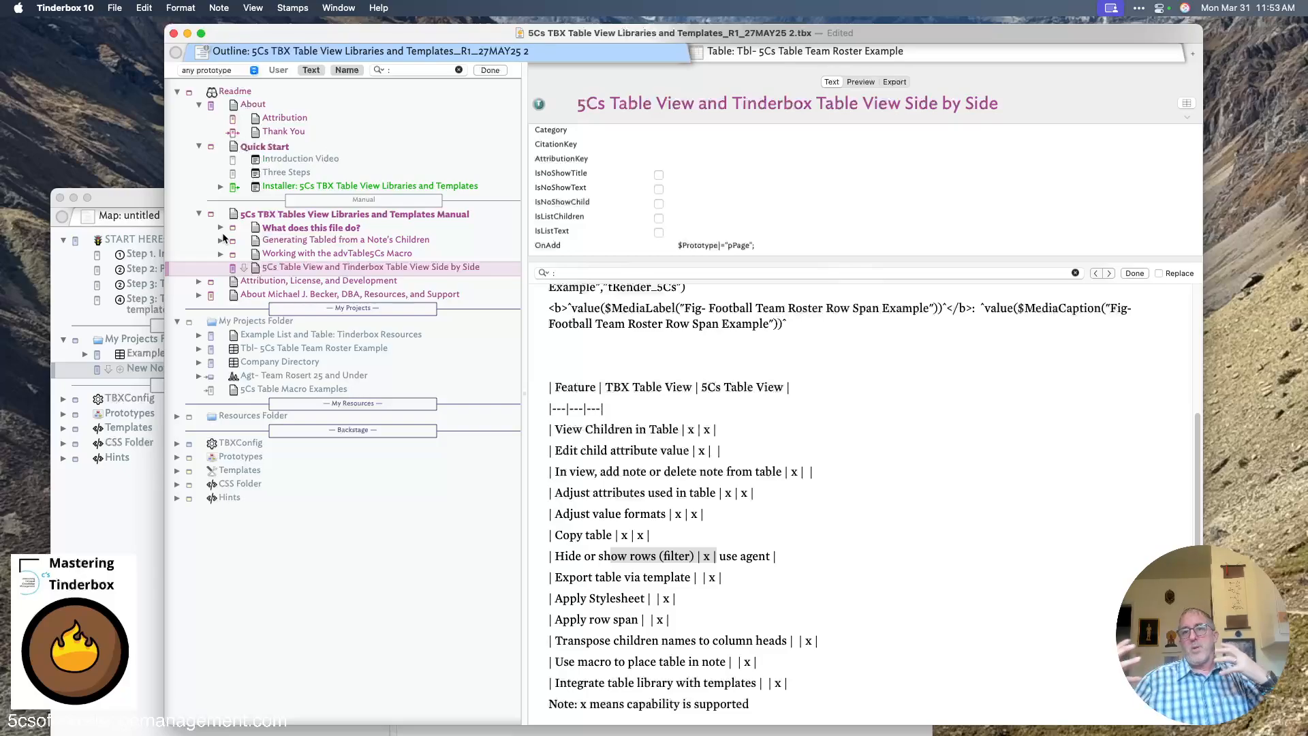